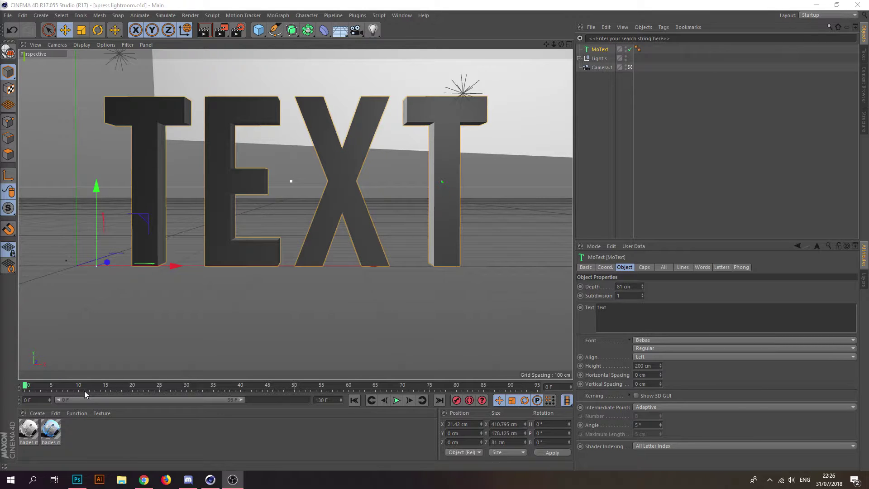
pyautogui.click(77, 480)
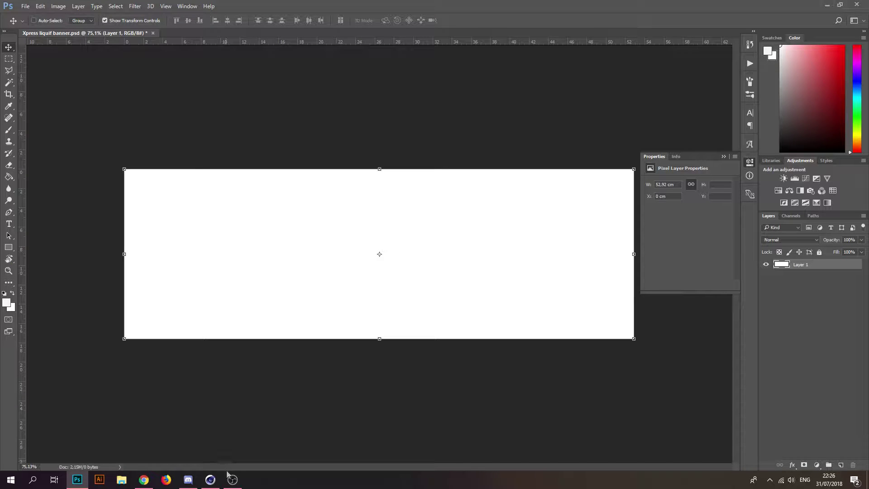
pyautogui.click(214, 479)
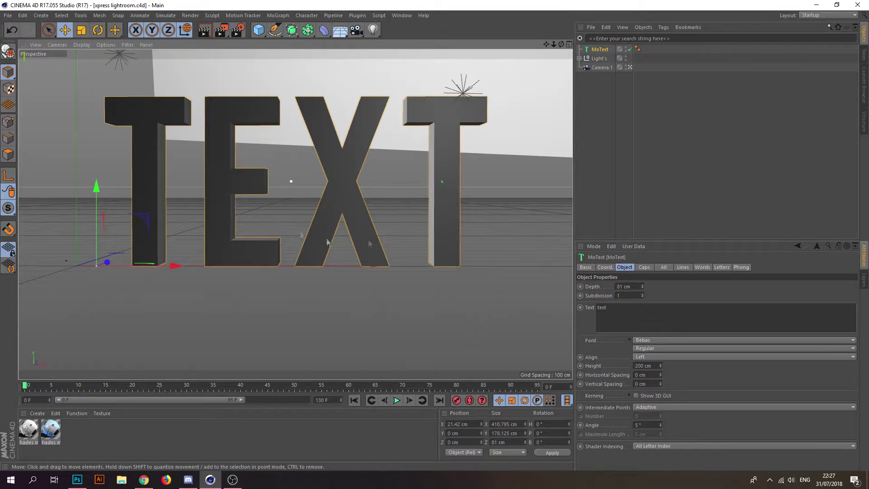
# Replace the MoText object's text with XPRESS
pyautogui.click(609, 312)
pyautogui.moveTo(609, 313); pyautogui.dragTo(565, 307)
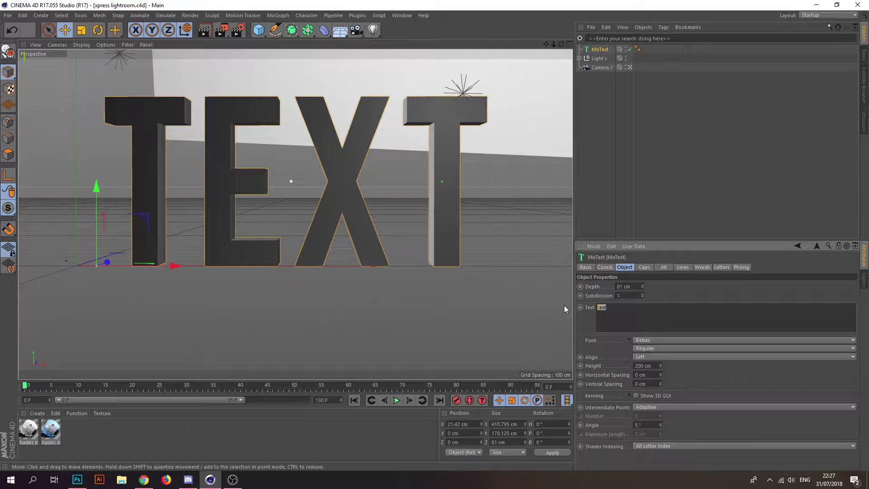
pyautogui.write('XPRESS')
# Try the Againts font on the XPRESS text, settling on BigNoodleTitling
pyautogui.click(643, 343)
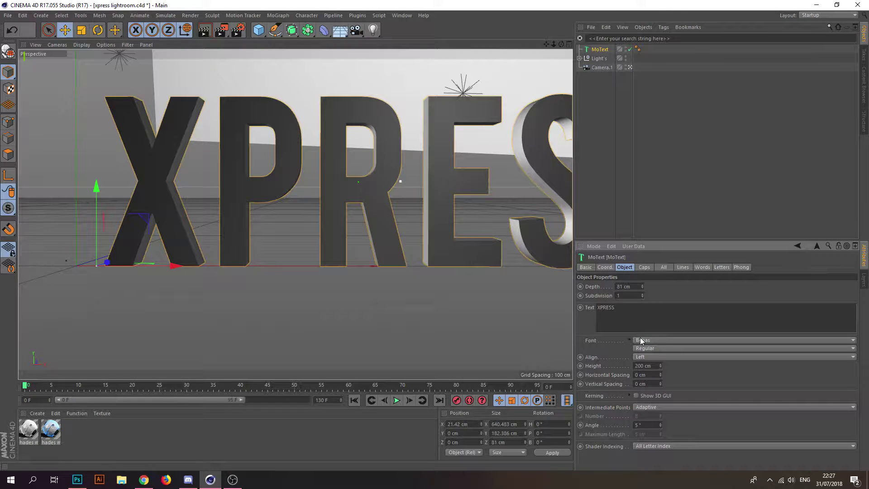
pyautogui.click(641, 340)
pyautogui.scroll(3, 680, 192)
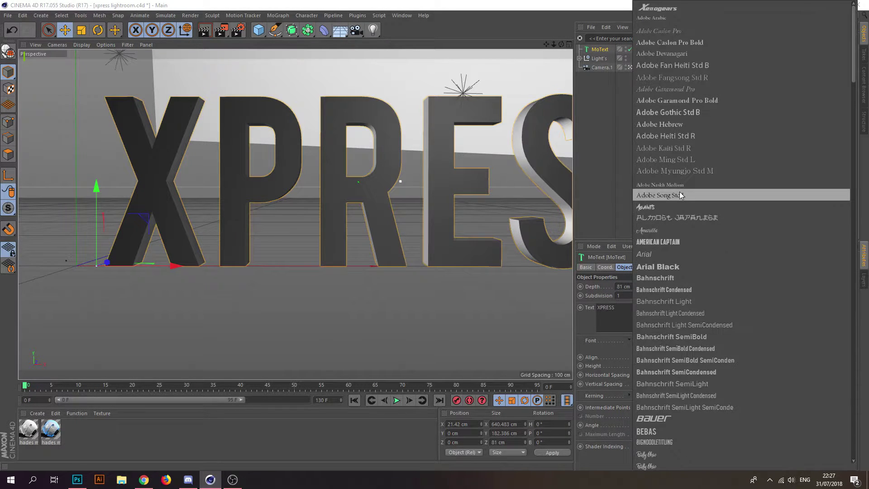
pyautogui.click(719, 206)
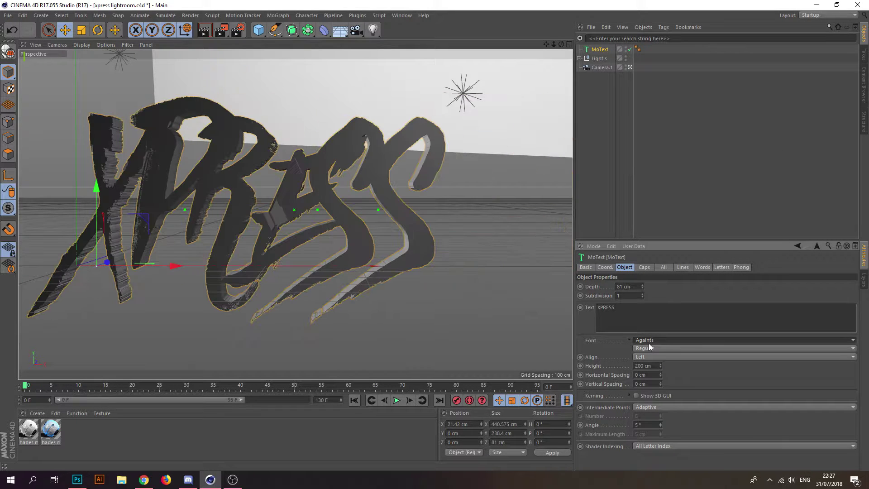
pyautogui.click(650, 340)
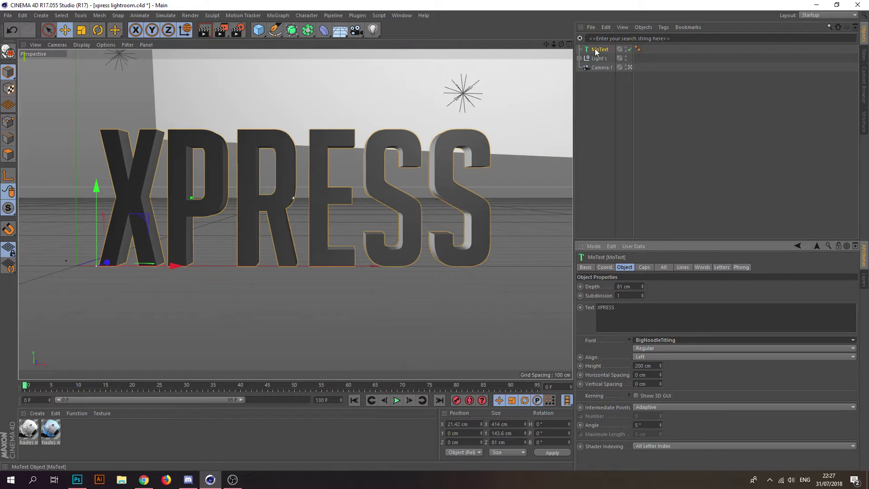
# Make the MoText object editable so its letters can be handled separately
pyautogui.rightClick(596, 49)
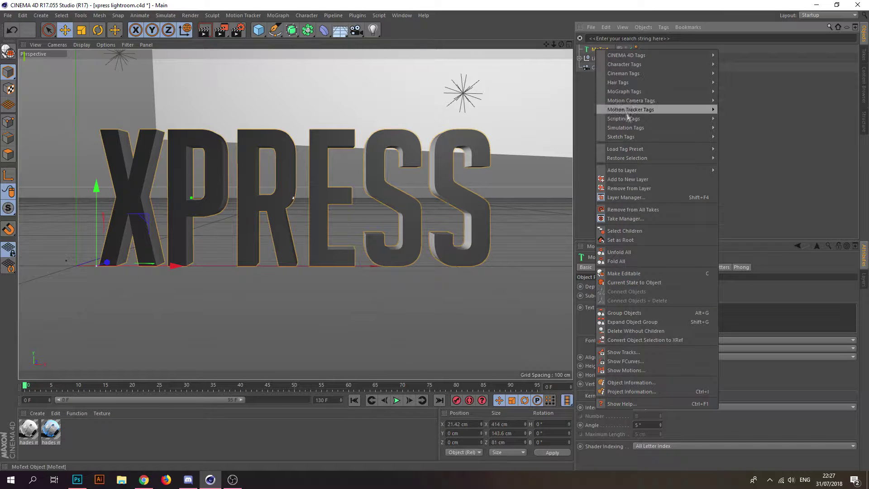
pyautogui.click(641, 273)
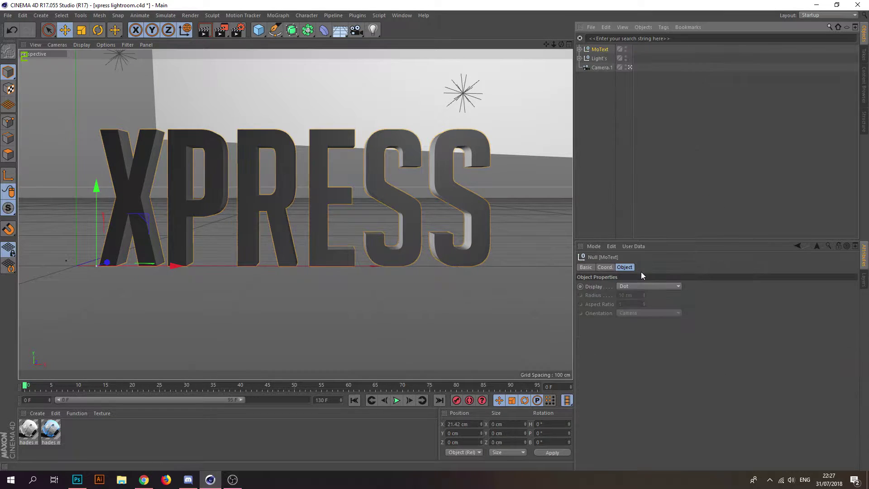
# Rotate the letters X, P and R slightly, giving each its own angle
pyautogui.click(138, 189)
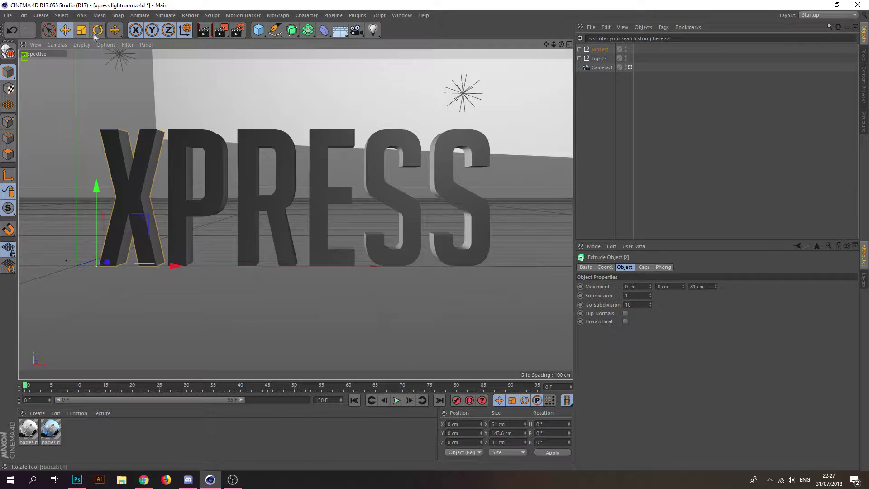
pyautogui.press('r')
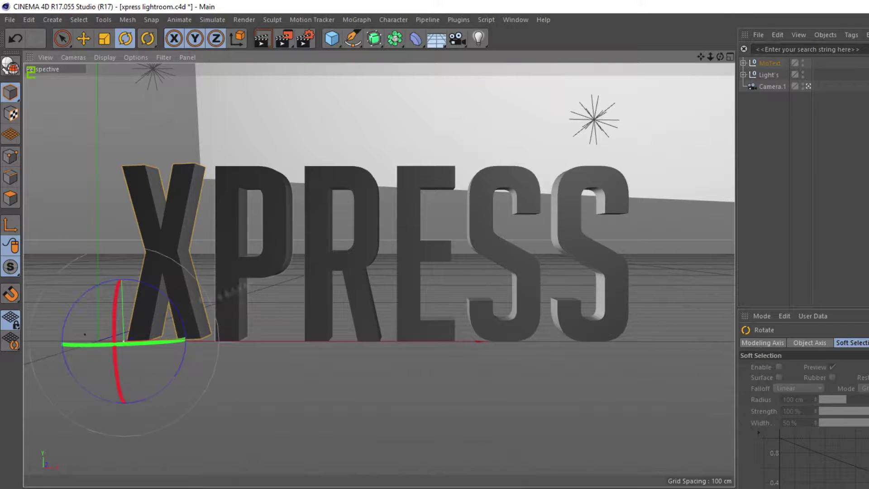
pyautogui.click(231, 291)
pyautogui.moveTo(229, 289); pyautogui.dragTo(209, 330)
pyautogui.click(317, 313)
pyautogui.moveTo(293, 337); pyautogui.dragTo(293, 330)
# Move the letter E closer to the R and rotate it slightly
pyautogui.press('e')
pyautogui.click(193, 341)
pyautogui.click(420, 332)
pyautogui.moveTo(419, 340); pyautogui.dragTo(389, 348)
pyautogui.click(125, 39)
pyautogui.moveTo(396, 287); pyautogui.dragTo(401, 289)
# Move both S letters closer to the E and tilt them slightly
pyautogui.click(498, 324)
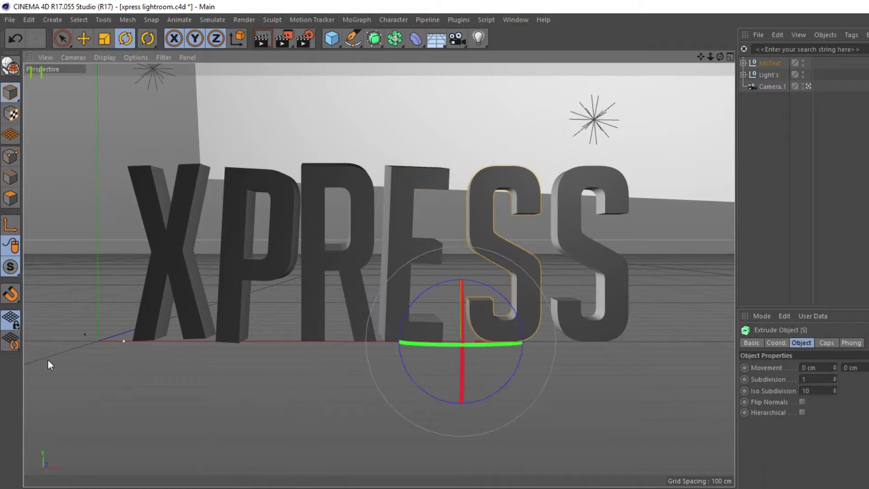
pyautogui.click(83, 38)
pyautogui.moveTo(493, 341); pyautogui.dragTo(477, 342)
pyautogui.click(584, 327)
pyautogui.moveTo(582, 342); pyautogui.dragTo(550, 311)
pyautogui.press('r')
pyautogui.click(510, 308)
pyautogui.moveTo(486, 296); pyautogui.dragTo(449, 296)
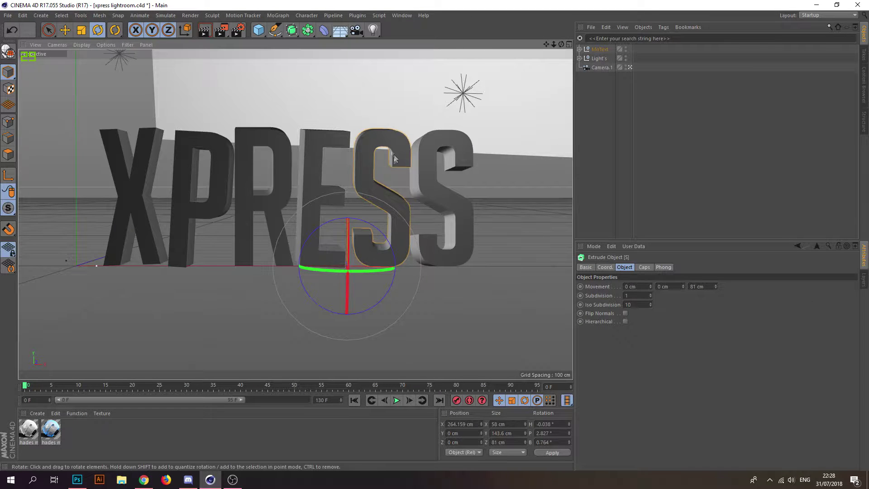
# Render the XPRESS letters to the Picture Viewer, inspect the image up close and close the viewer
pyautogui.click(219, 31)
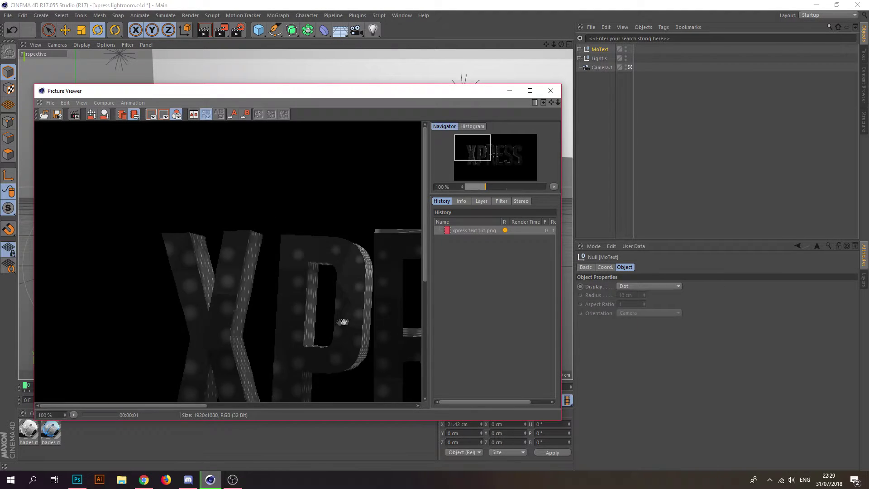
pyautogui.scroll(-4, 343, 322)
pyautogui.scroll(1, 267, 353)
pyautogui.scroll(1, 93, 227)
pyautogui.scroll(-1, 112, 231)
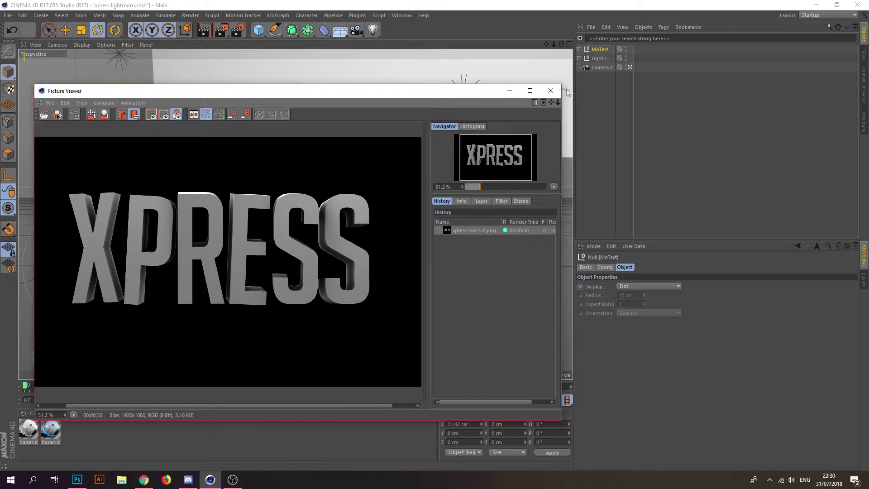
pyautogui.click(551, 90)
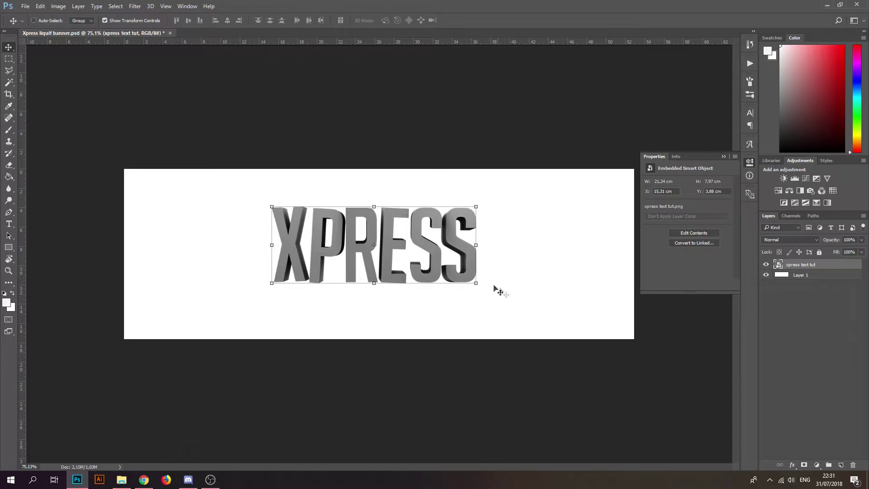
# In Photoshop, rasterize the placed xpress text tut smart object layer
pyautogui.rightClick(809, 262)
pyautogui.click(759, 208)
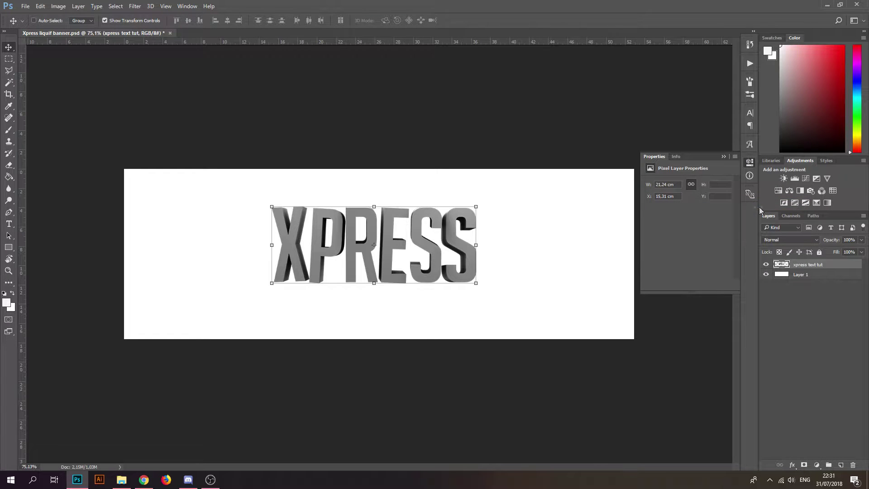
# Duplicate the xpress text tut layer and hide the original
pyautogui.keyDown('alt'); pyautogui.scroll(3, 422, 247); pyautogui.keyUp('alt')
pyautogui.keyDown('alt'); pyautogui.scroll(2, 396, 231); pyautogui.keyUp('alt')
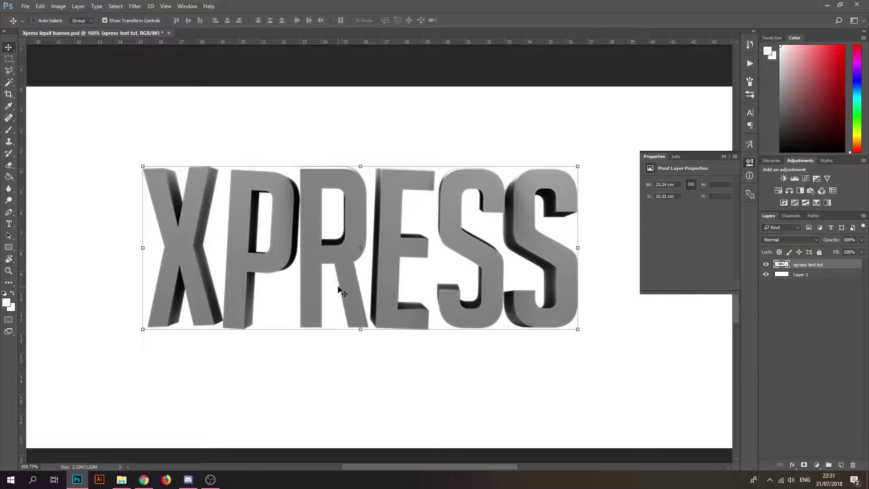
pyautogui.keyDown('alt'); pyautogui.scroll(-6, 326, 260); pyautogui.keyUp('alt')
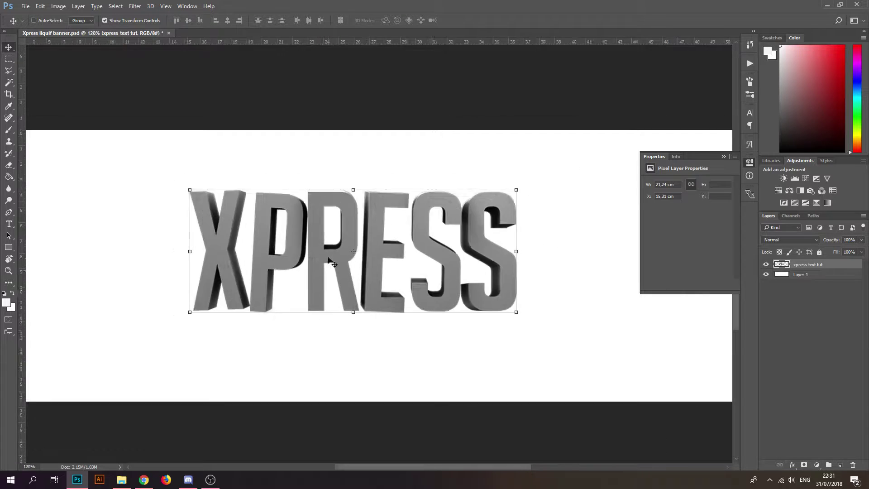
pyautogui.keyDown('alt'); pyautogui.scroll(5, 314, 261); pyautogui.keyUp('alt')
pyautogui.keyDown('alt'); pyautogui.scroll(1, 473, 224); pyautogui.keyUp('alt')
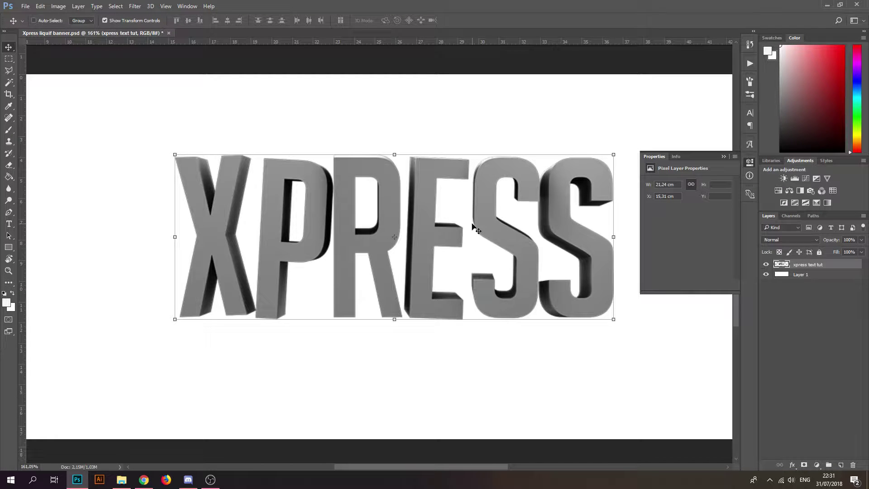
pyautogui.hotkey('ctrl', 'j')
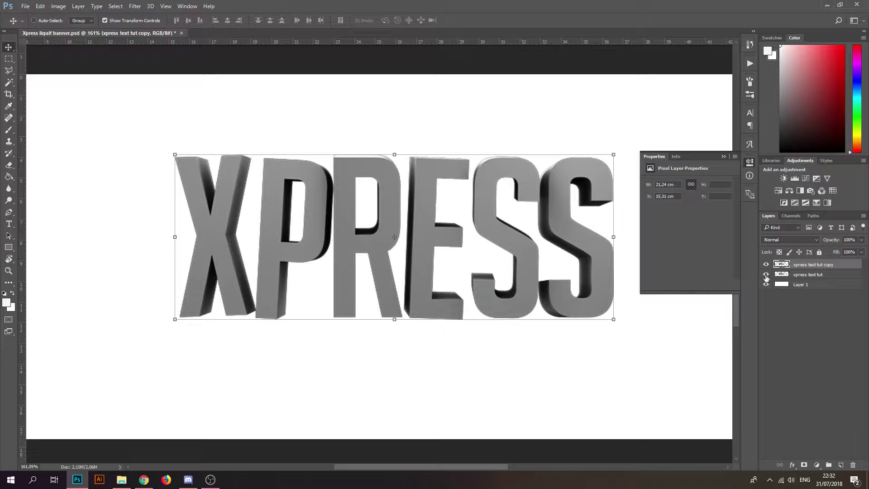
pyautogui.click(766, 275)
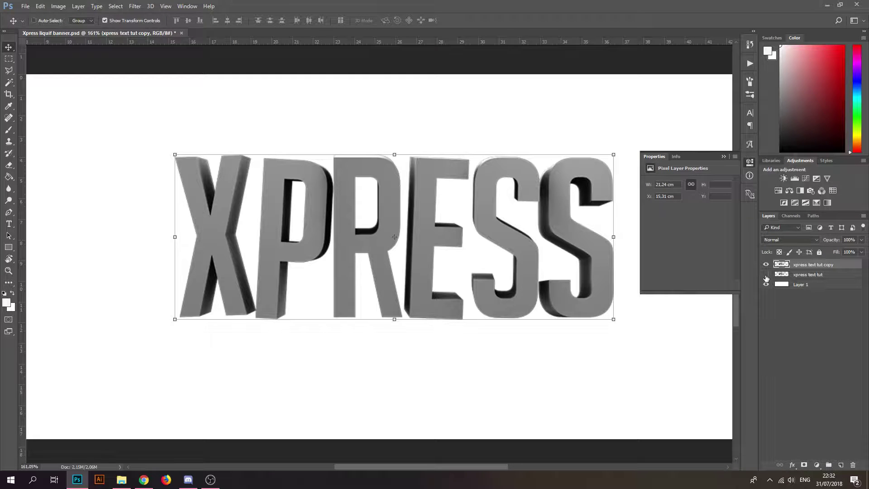
# Add a Color Overlay effect in orange #e2570b to the xpress text tut copy layer
pyautogui.doubleClick(851, 266)
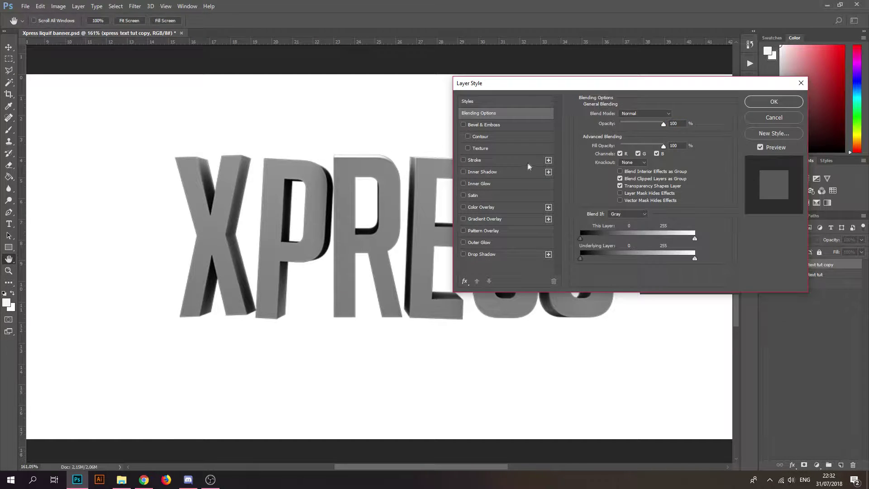
pyautogui.click(485, 207)
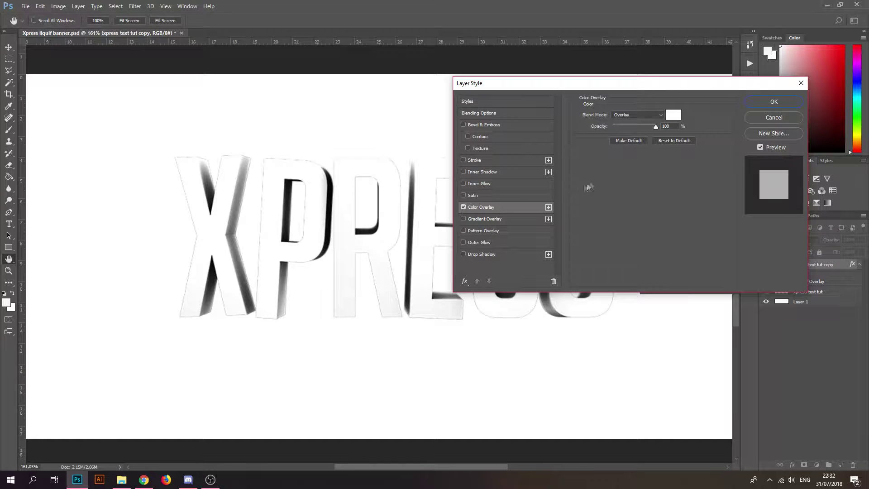
pyautogui.click(673, 114)
pyautogui.click(577, 184)
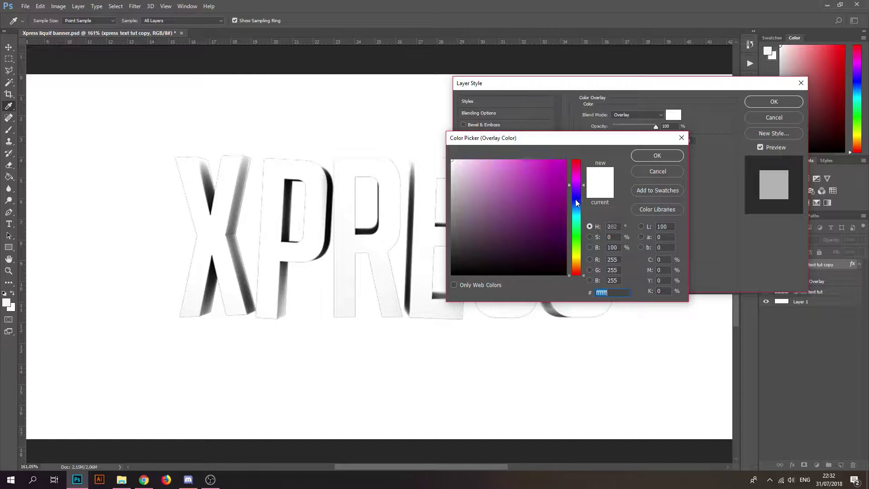
pyautogui.click(561, 172)
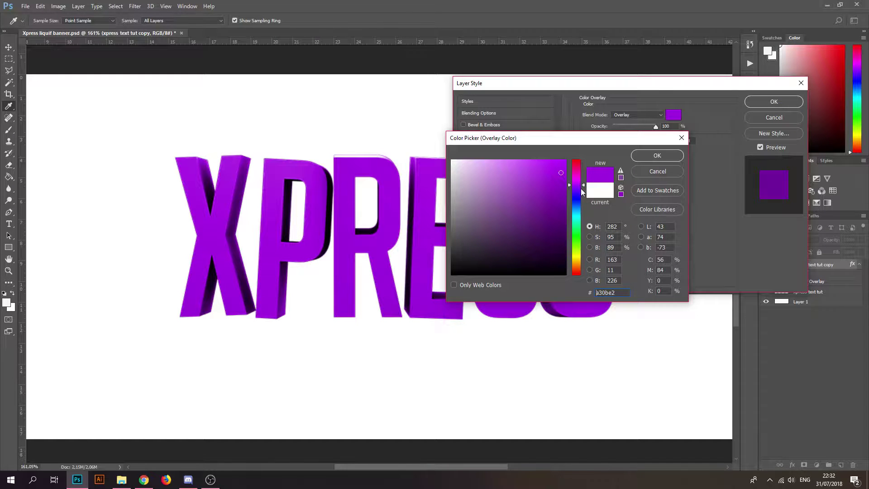
pyautogui.click(572, 203)
pyautogui.click(577, 216)
pyautogui.click(574, 251)
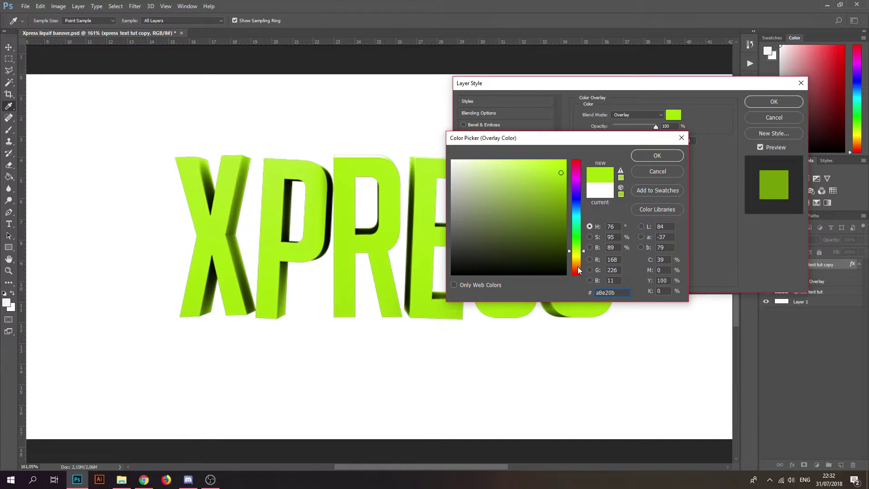
pyautogui.click(577, 269)
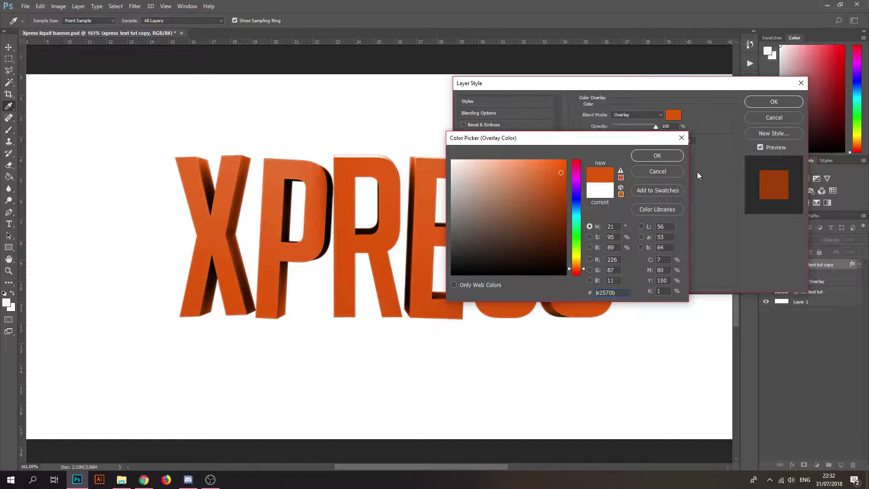
pyautogui.click(650, 154)
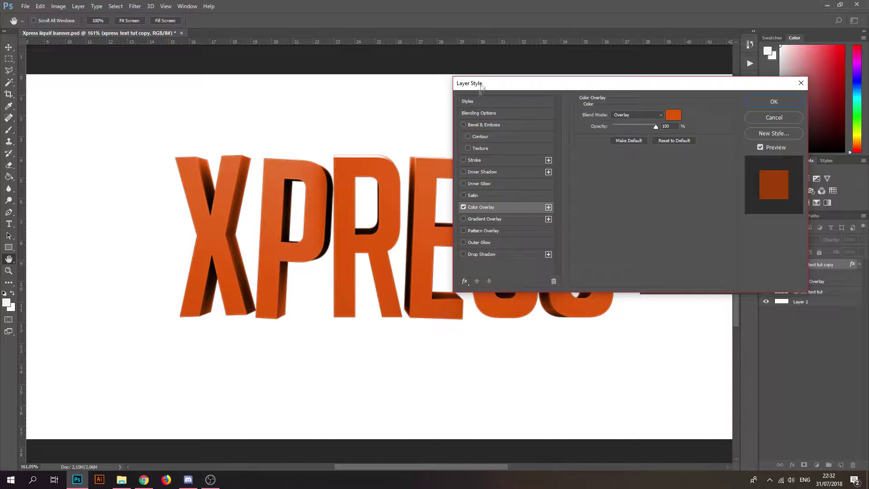
# Set the colour overlay's blend mode to Color and enable Inner Glow in the layer style
pyautogui.moveTo(504, 91); pyautogui.dragTo(571, 84)
pyautogui.click(682, 107)
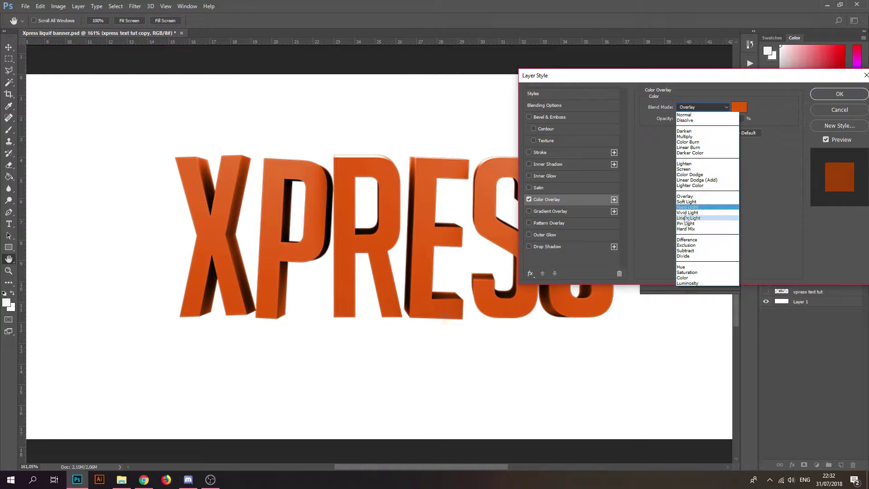
pyautogui.click(685, 280)
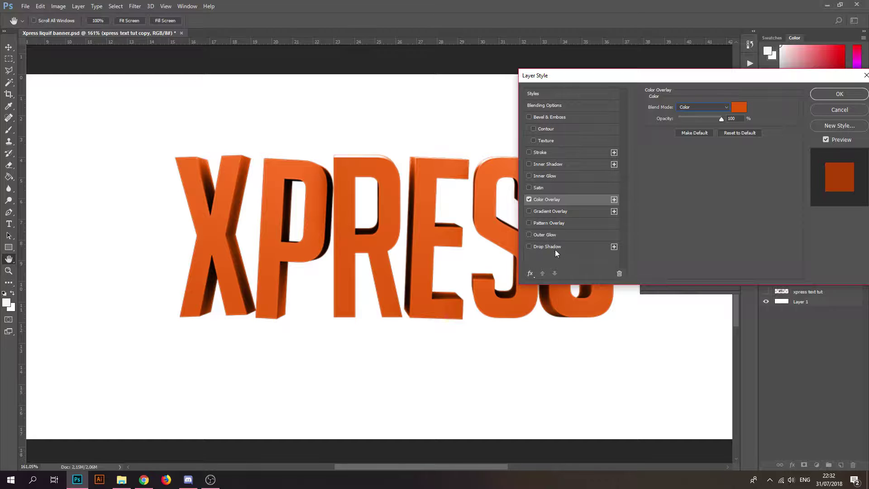
pyautogui.click(529, 175)
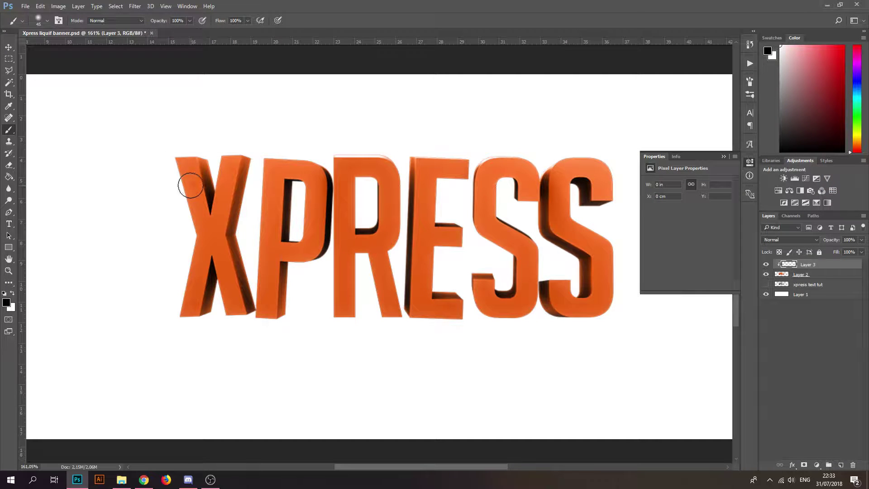
# Brush soft black shading along the top edges of the R, E and both S letters on the clipped Layer 3
pyautogui.keyDown('alt'); pyautogui.scroll(1, 340, 138); pyautogui.keyUp('alt')
pyautogui.keyDown('alt'); pyautogui.scroll(1, 339, 138); pyautogui.keyUp('alt')
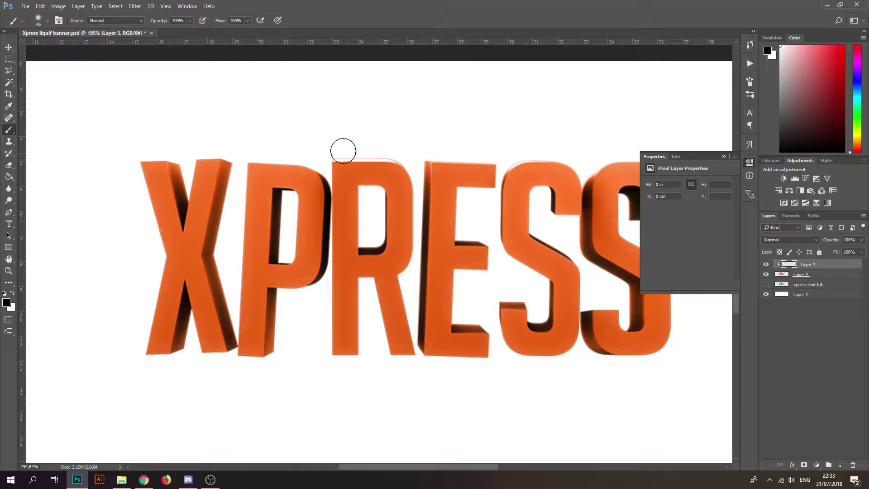
pyautogui.moveTo(343, 151)
pyautogui.mouseDown()
pyautogui.moveTo(342, 143)
pyautogui.moveTo(408, 144)
pyautogui.mouseUp()
pyautogui.moveTo(481, 140)
pyautogui.mouseDown()
pyautogui.moveTo(430, 145)
pyautogui.moveTo(549, 142)
pyautogui.moveTo(594, 185)
pyautogui.mouseUp()
pyautogui.keyDown('alt'); pyautogui.scroll(-1, 543, 140); pyautogui.keyUp('alt')
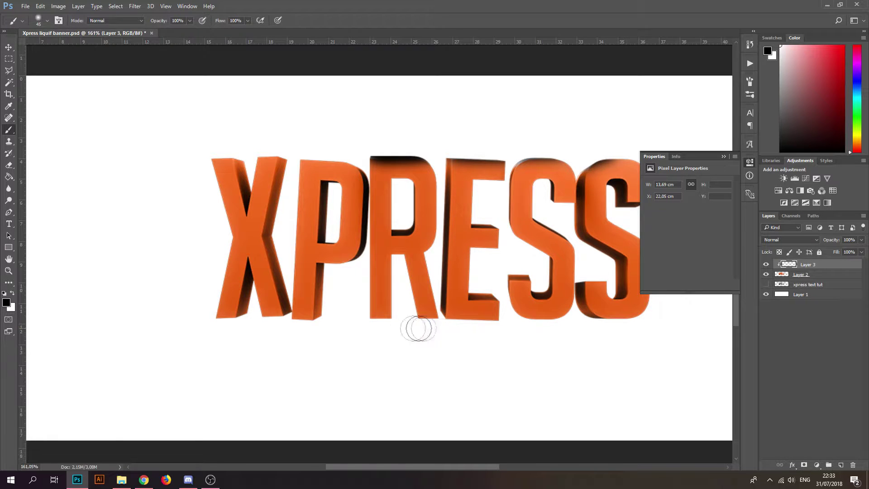
pyautogui.keyDown('alt'); pyautogui.scroll(1, 297, 320); pyautogui.keyUp('alt')
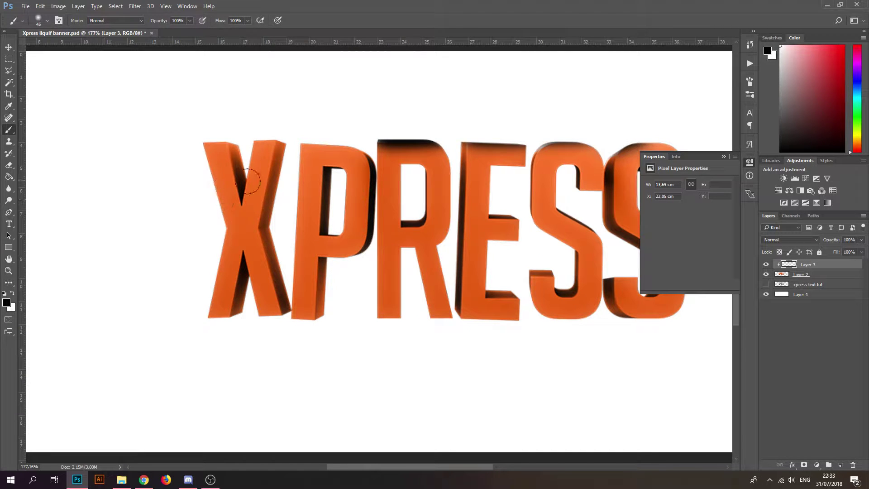
# Select the front face of the letter R with a rectangular marquee, erase its black shading from Layer 3, and deselect
pyautogui.keyDown('alt'); pyautogui.scroll(-3, 467, 150); pyautogui.keyUp('alt')
pyautogui.keyDown('alt'); pyautogui.scroll(3, 481, 132); pyautogui.keyUp('alt')
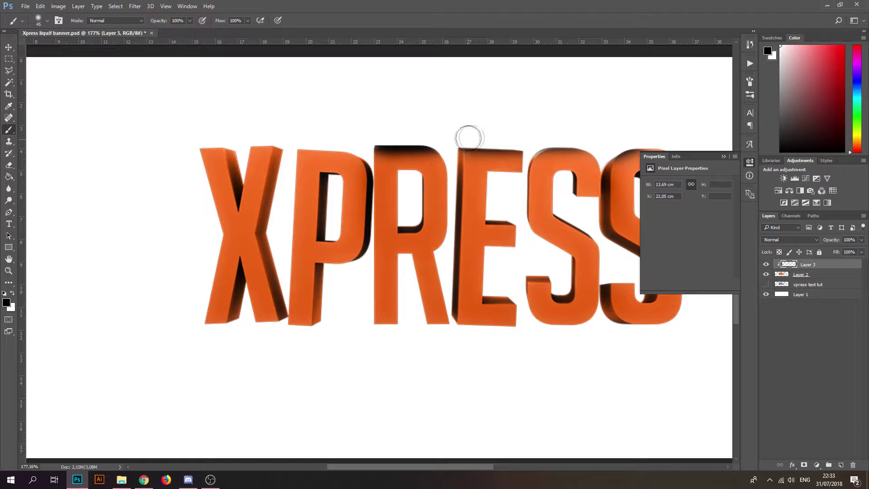
pyautogui.keyDown('alt'); pyautogui.scroll(9, 467, 117); pyautogui.keyUp('alt')
pyautogui.press('m')
pyautogui.moveTo(430, 309); pyautogui.dragTo(235, 237)
pyautogui.press('Delete')
pyautogui.hotkey('ctrl', 'd')
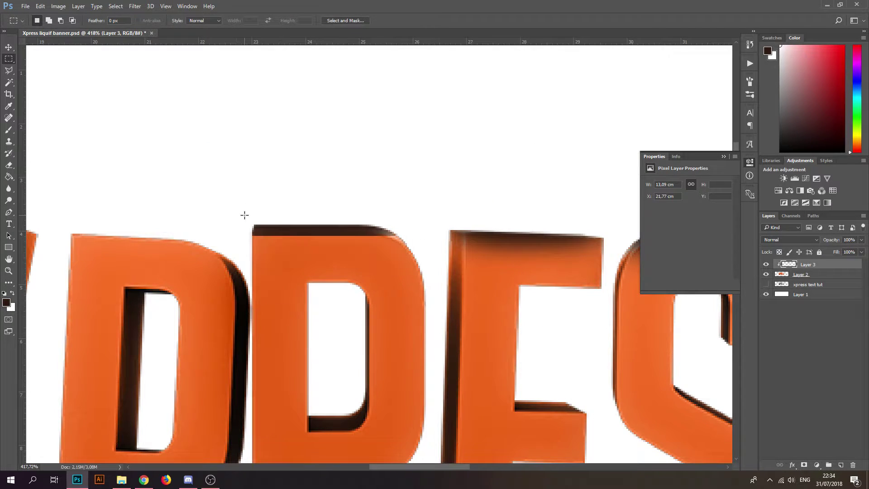
# Clear the black shading from the upper front face of the letter E using a rectangular selection, keeping the thin top edge dark
pyautogui.keyDown('alt'); pyautogui.scroll(2, 272, 231); pyautogui.keyUp('alt')
pyautogui.keyDown('alt'); pyautogui.scroll(-3, 412, 238); pyautogui.keyUp('alt')
pyautogui.moveTo(616, 318); pyautogui.dragTo(458, 237)
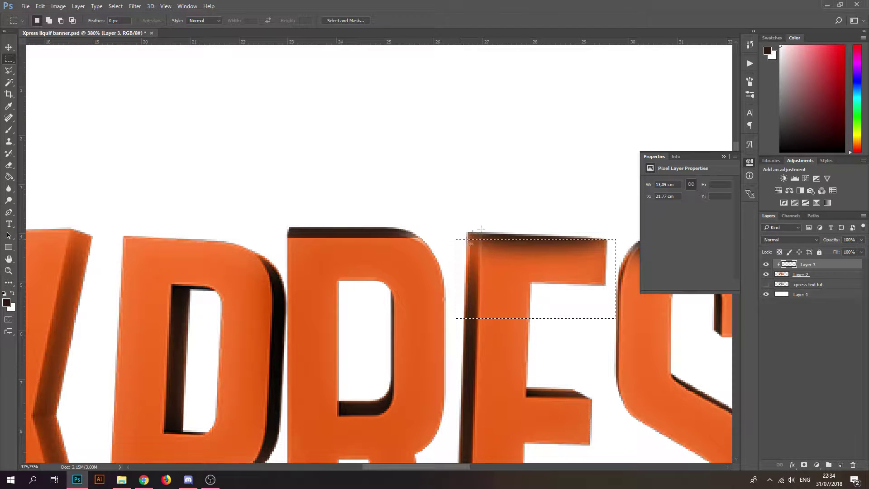
pyautogui.press('Delete')
pyautogui.hotkey('ctrl', 'd')
# Outline the upper-left corner of the letter E with the Polygonal Lasso and delete the shading spilling over it
pyautogui.click(8, 70)
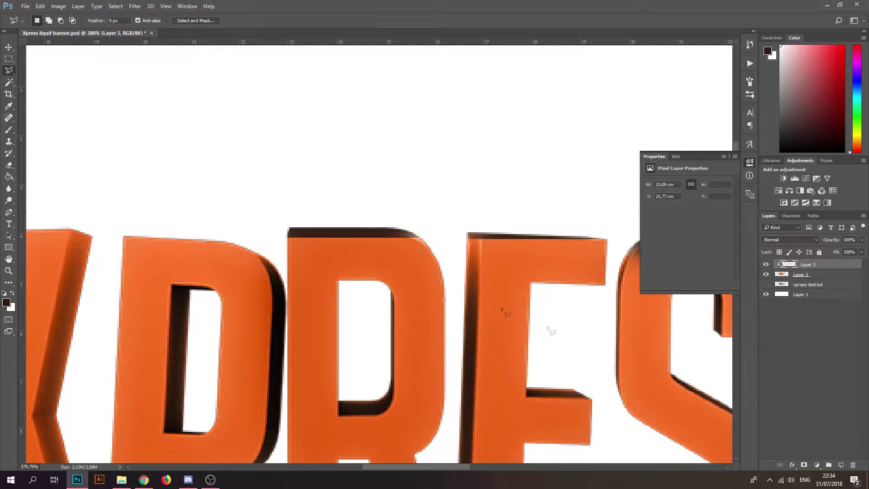
pyautogui.keyDown('alt'); pyautogui.scroll(3, 448, 228); pyautogui.keyUp('alt')
pyautogui.click(429, 204)
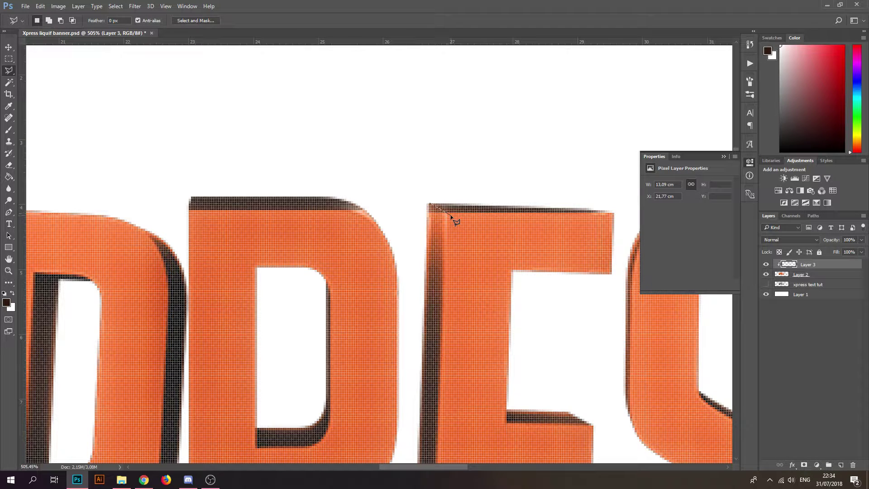
pyautogui.click(450, 216)
pyautogui.click(426, 223)
pyautogui.click(411, 202)
pyautogui.click(429, 203)
pyautogui.press('Delete')
pyautogui.click(478, 219)
pyautogui.click(527, 255)
pyautogui.press('Escape')
# Lasso the upper front face of the first S along its curved edge and remove the black shading inside
pyautogui.moveTo(544, 239); pyautogui.dragTo(282, 242)
pyautogui.click(416, 234)
pyautogui.click(434, 220)
pyautogui.click(457, 211)
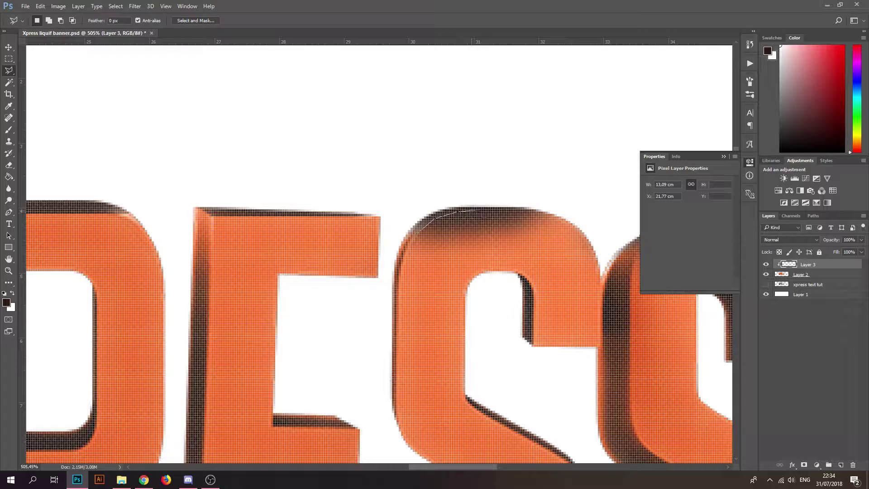
pyautogui.click(542, 210)
pyautogui.click(583, 243)
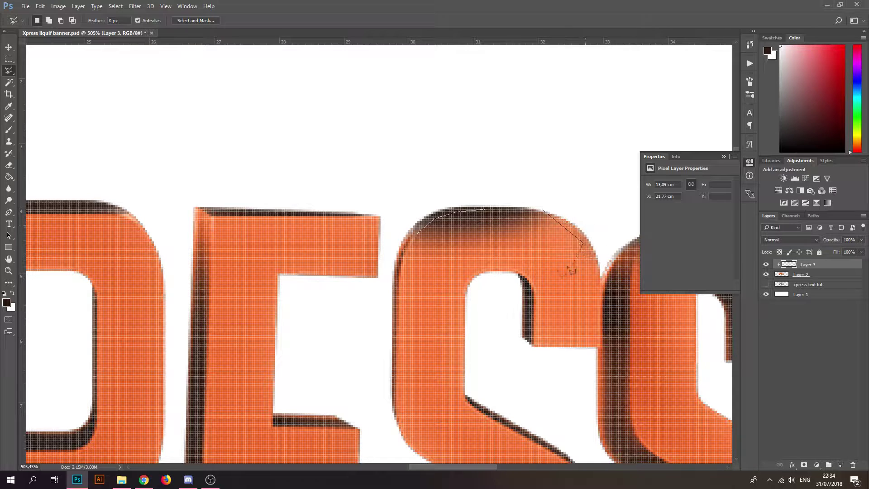
pyautogui.click(418, 235)
# Lasso the shaded upper-left front face of the last S along its curved edge and remove the black shading inside
pyautogui.hscroll(5, 390, 253)
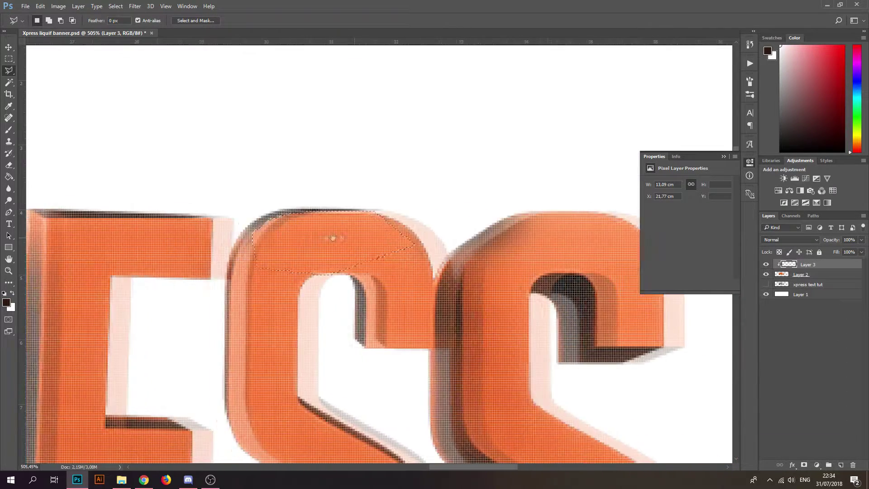
pyautogui.click(422, 256)
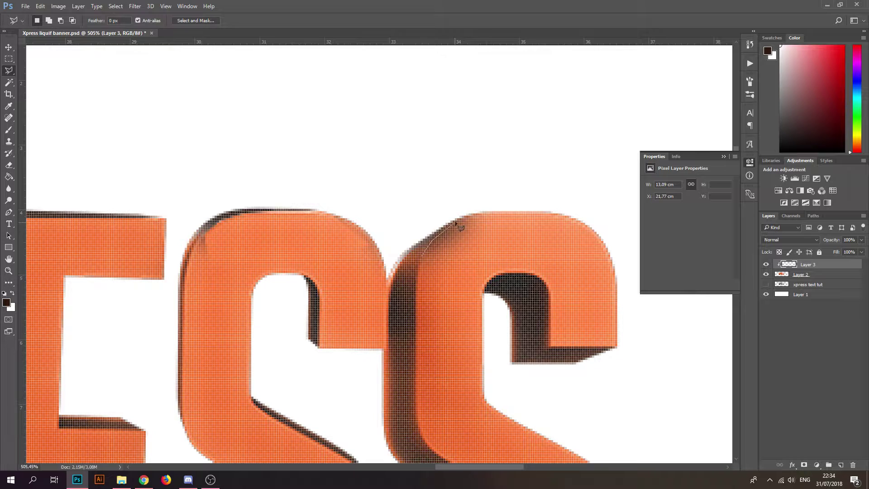
pyautogui.click(504, 211)
pyautogui.click(473, 261)
pyautogui.click(423, 256)
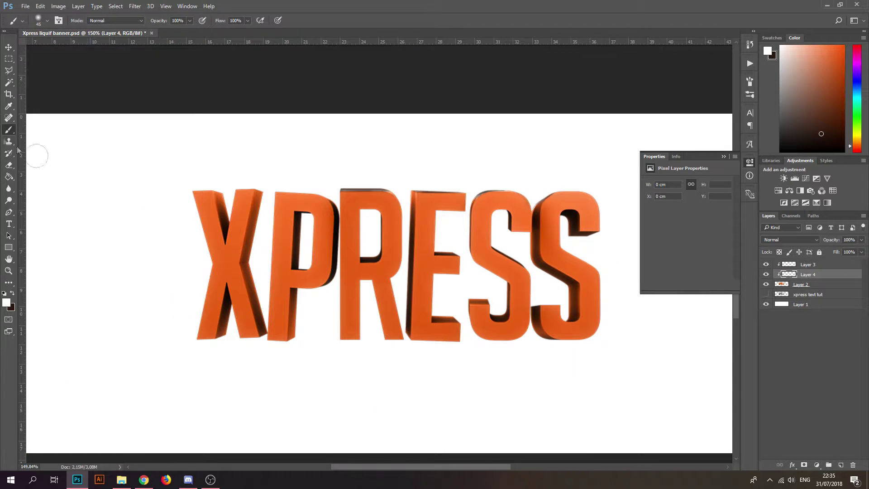
# Brush soft white highlights across the XPRESS letters on clipped Layer 4 and set the layer's blend mode to Soft Light
pyautogui.moveTo(235, 249)
pyautogui.mouseDown()
pyautogui.moveTo(251, 314)
pyautogui.moveTo(282, 321)
pyautogui.moveTo(295, 291)
pyautogui.moveTo(338, 285)
pyautogui.moveTo(337, 237)
pyautogui.moveTo(357, 333)
pyautogui.moveTo(390, 270)
pyautogui.moveTo(392, 224)
pyautogui.moveTo(430, 236)
pyautogui.moveTo(422, 309)
pyautogui.moveTo(589, 272)
pyautogui.mouseUp()
pyautogui.click(800, 241)
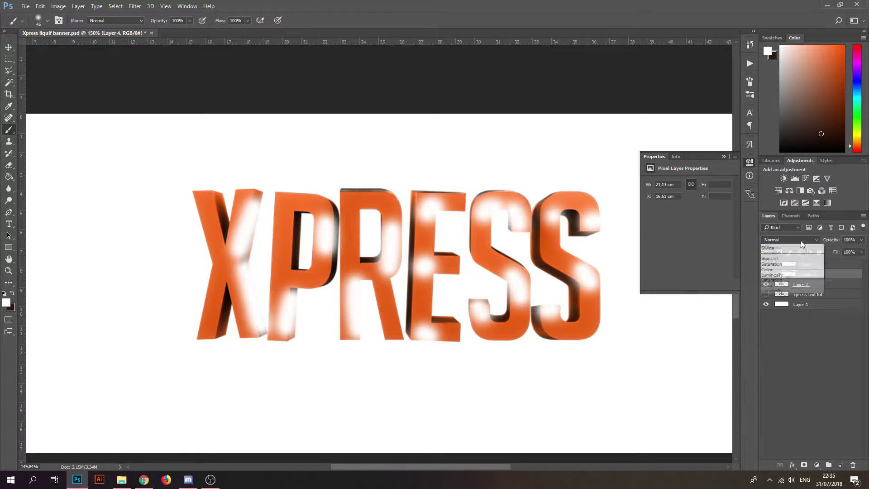
pyautogui.click(775, 331)
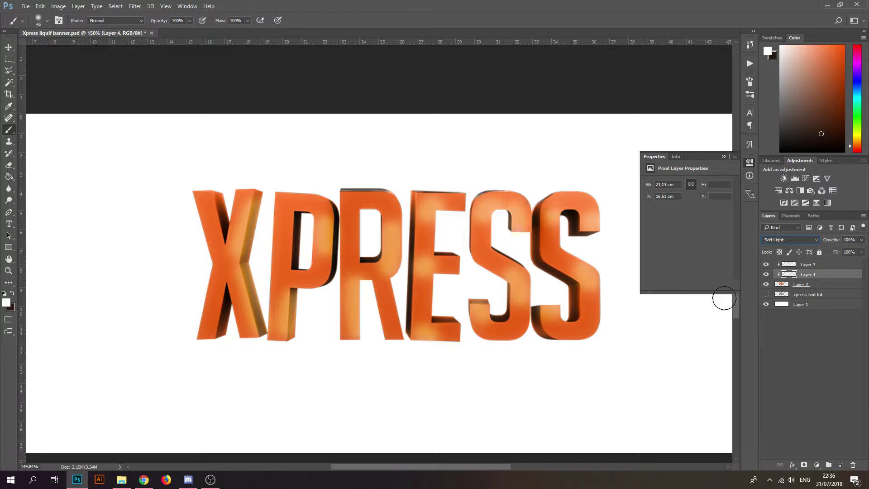
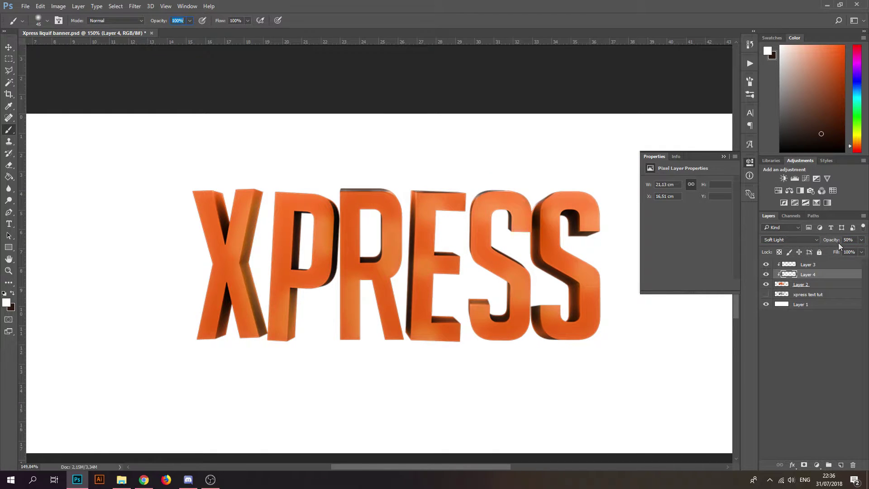
# Lower the opacity of the soft white highlight layer, Layer 4, to 38%
pyautogui.moveTo(836, 240); pyautogui.dragTo(828, 240)
pyautogui.keyDown('alt'); pyautogui.scroll(2, 474, 263); pyautogui.keyUp('alt')
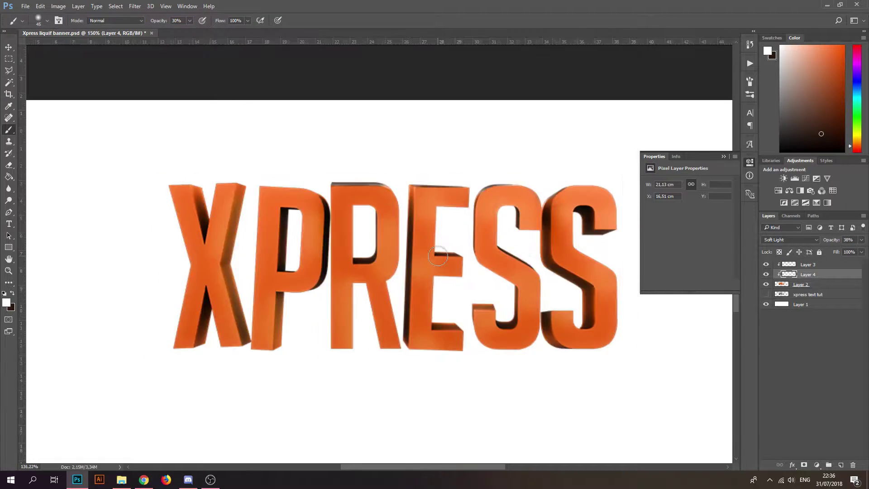
pyautogui.keyDown('alt'); pyautogui.scroll(-3, 442, 268); pyautogui.keyUp('alt')
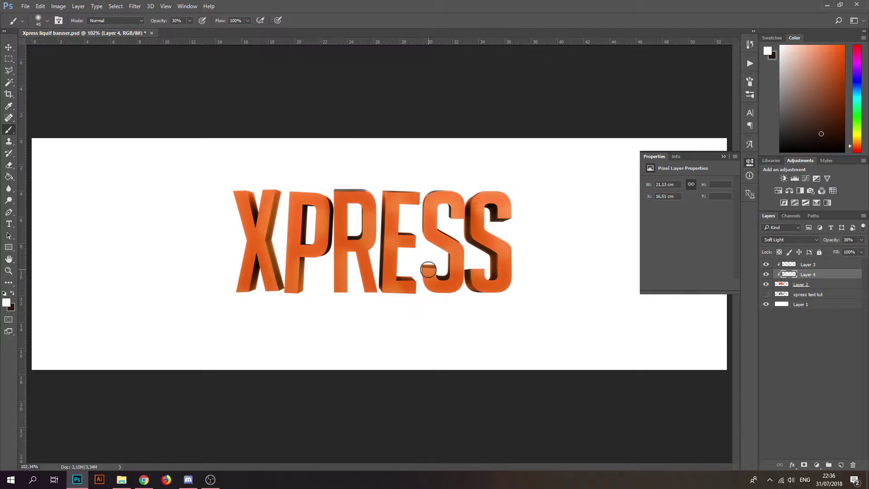
pyautogui.keyDown('alt'); pyautogui.scroll(2, 435, 270); pyautogui.keyUp('alt')
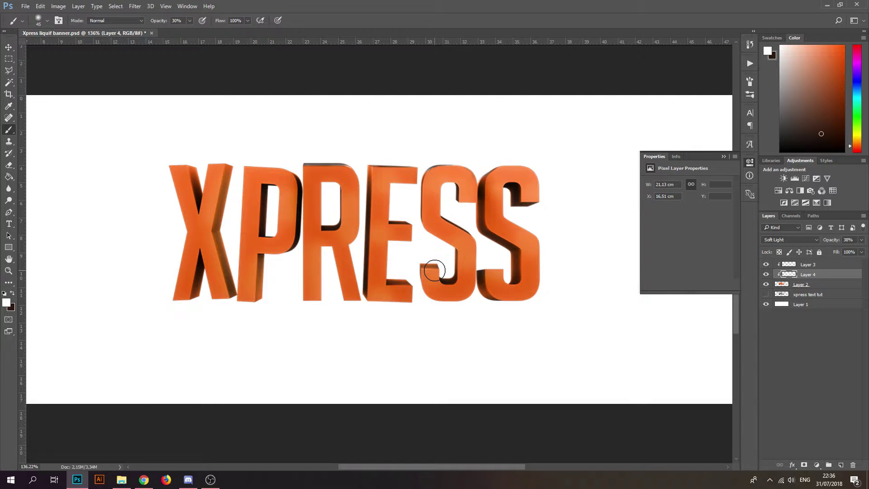
pyautogui.keyDown('alt'); pyautogui.scroll(1, 286, 186); pyautogui.keyUp('alt')
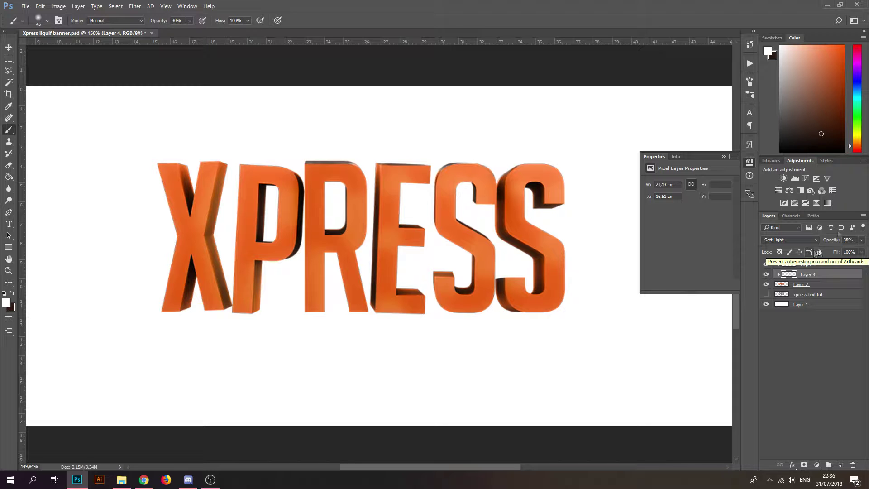
# Fill the background on Layer 1 with near-black 0c0c0c using the Paint Bucket
pyautogui.click(793, 306)
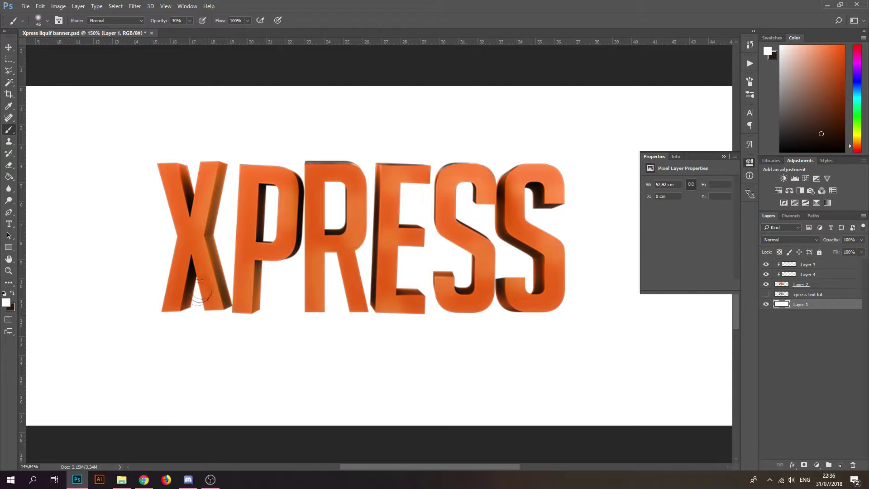
pyautogui.click(13, 293)
pyautogui.click(6, 303)
pyautogui.click(459, 269)
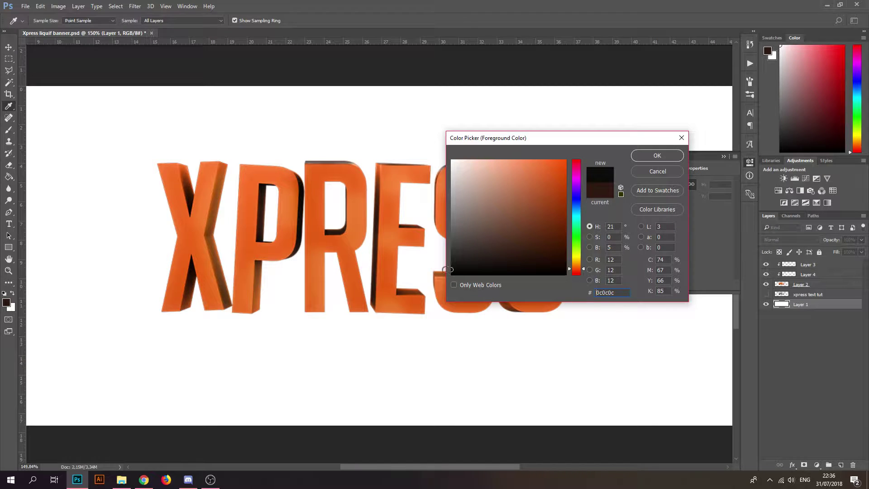
pyautogui.click(657, 155)
pyautogui.click(9, 177)
pyautogui.click(190, 132)
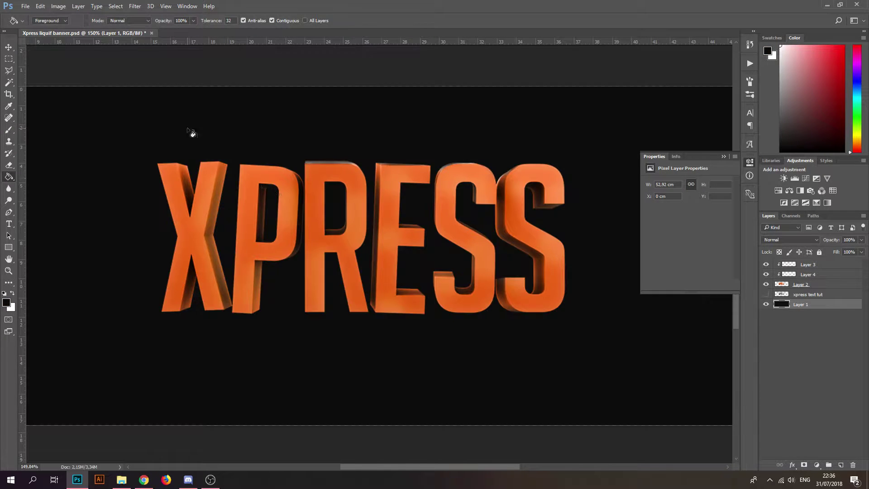
pyautogui.keyDown('alt'); pyautogui.scroll(-3, 286, 198); pyautogui.keyUp('alt')
pyautogui.keyDown('alt'); pyautogui.scroll(2, 287, 195); pyautogui.keyUp('alt')
pyautogui.keyDown('alt'); pyautogui.scroll(1, 286, 192); pyautogui.keyUp('alt')
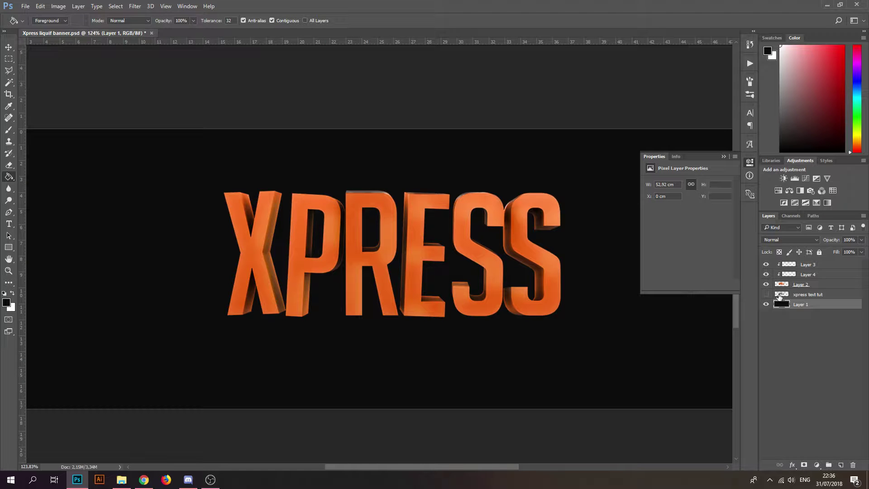
# Duplicate Layer 2 with its clipped Layers 3 and 4, merge the copies into one layer, and duplicate that merged layer
pyautogui.click(819, 284)
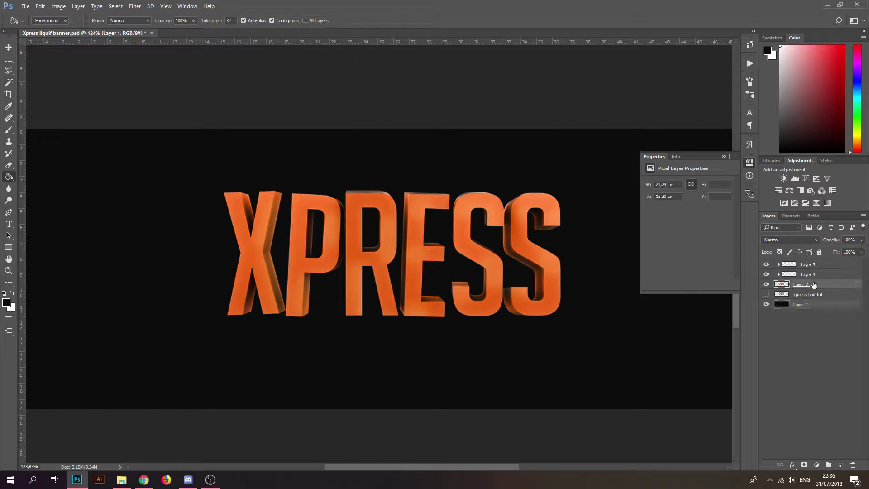
pyautogui.click(812, 275)
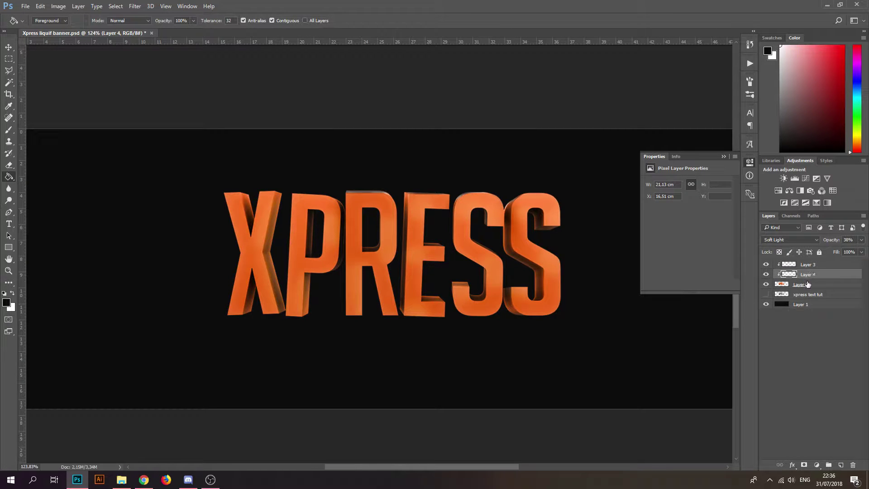
pyautogui.keyDown('ctrl'); pyautogui.click(808, 284); pyautogui.keyUp('ctrl')
pyautogui.keyDown('ctrl'); pyautogui.click(810, 267); pyautogui.keyUp('ctrl')
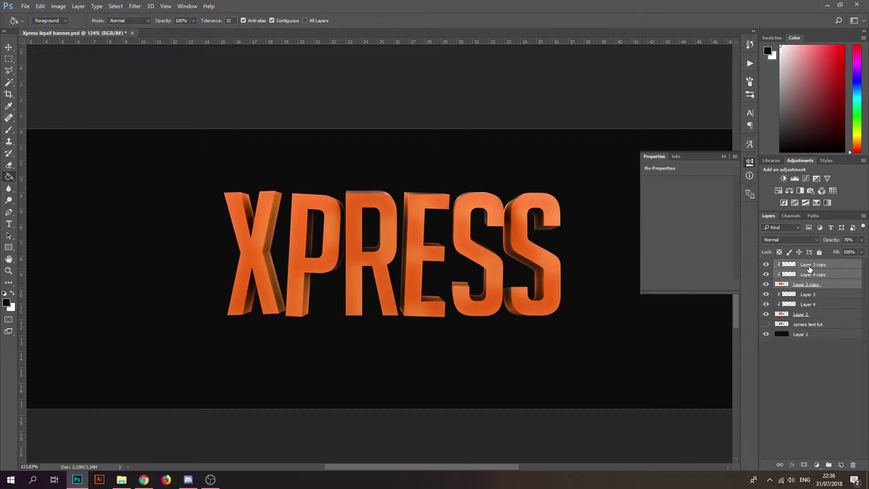
pyautogui.hotkey('ctrl', 'alt', 'e')
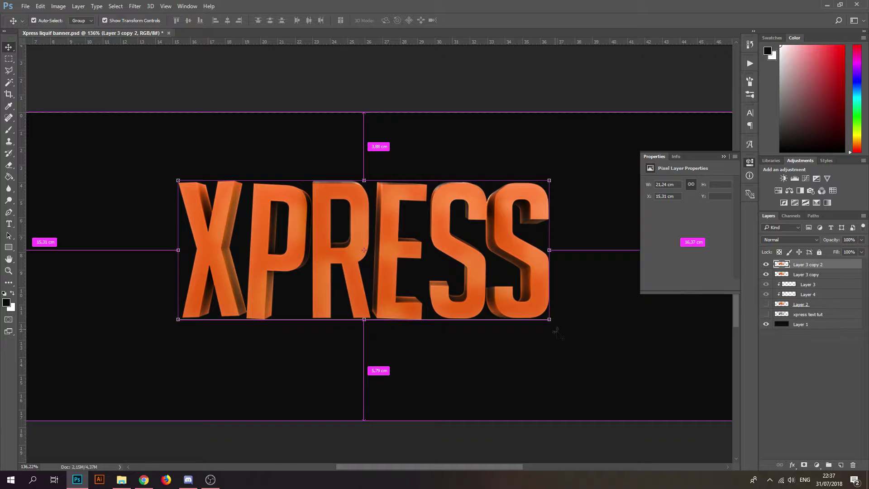
# Warp the top XPRESS copy into flowing swirls with Liquify and clip it to Layer 3 copy
pyautogui.click(134, 6)
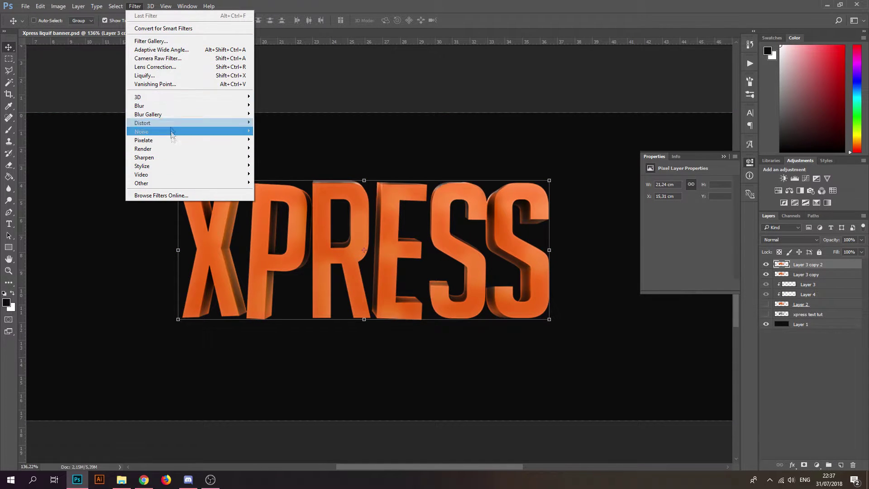
pyautogui.click(164, 75)
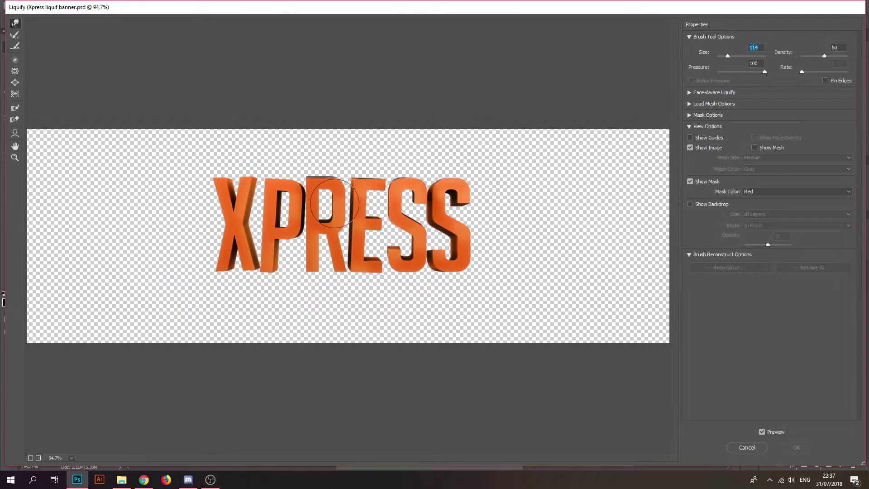
pyautogui.moveTo(335, 203)
pyautogui.mouseDown()
pyautogui.moveTo(326, 199)
pyautogui.moveTo(376, 193)
pyautogui.moveTo(401, 248)
pyautogui.moveTo(431, 199)
pyautogui.moveTo(483, 190)
pyautogui.mouseUp()
pyautogui.moveTo(254, 222)
pyautogui.mouseDown()
pyautogui.moveTo(219, 185)
pyautogui.moveTo(237, 210)
pyautogui.moveTo(320, 209)
pyautogui.mouseUp()
pyautogui.click(792, 447)
pyautogui.click(792, 448)
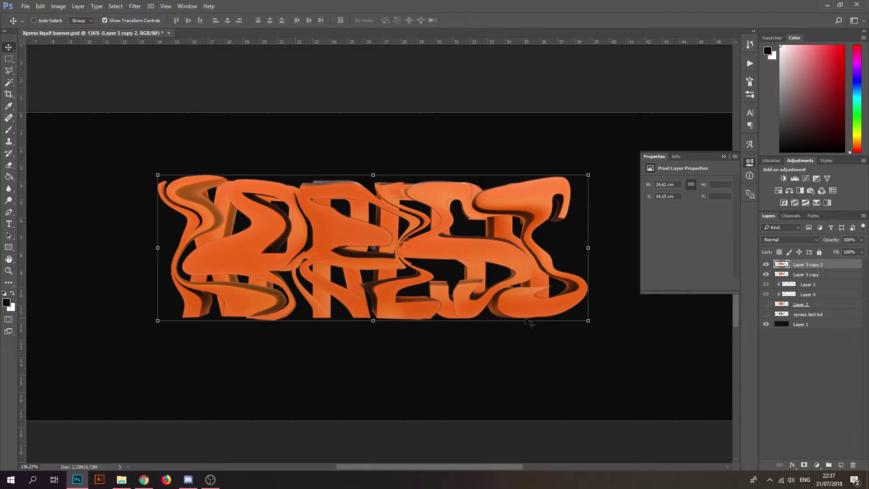
pyautogui.keyDown('alt'); pyautogui.click(792, 269); pyautogui.keyUp('alt')
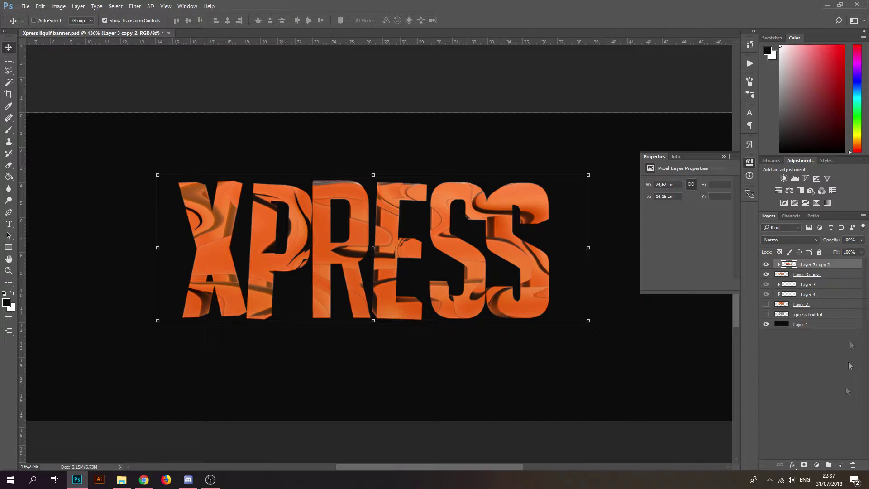
# Add a white Color Overlay at 100% opacity with Screen blend mode to the liquified Layer 3 copy 2
pyautogui.doubleClick(843, 266)
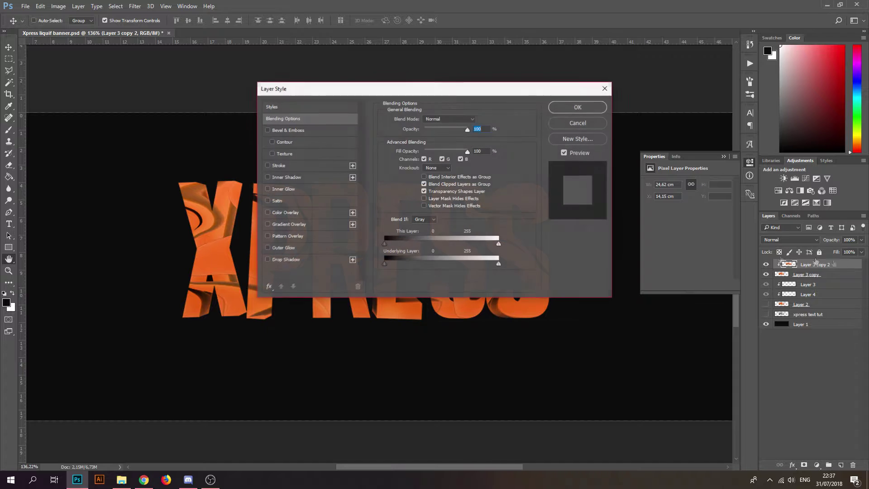
pyautogui.click(285, 212)
pyautogui.click(476, 126)
pyautogui.click(452, 160)
pyautogui.click(657, 156)
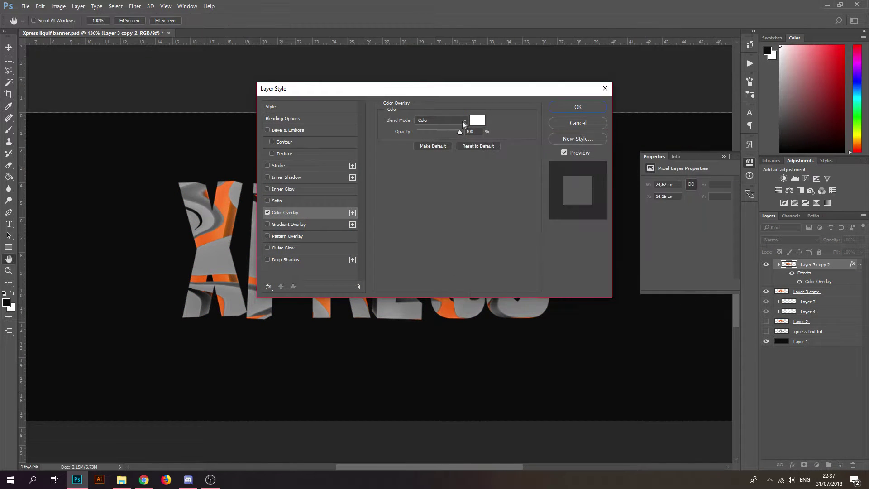
pyautogui.click(449, 121)
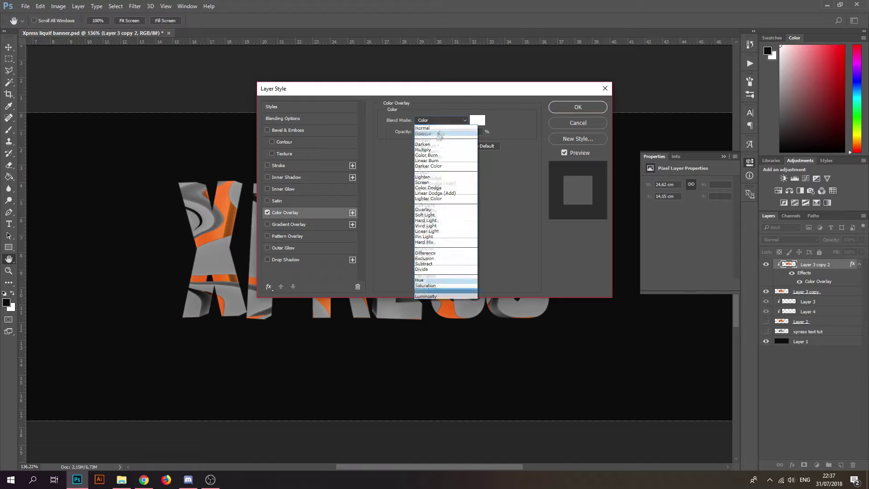
pyautogui.click(424, 179)
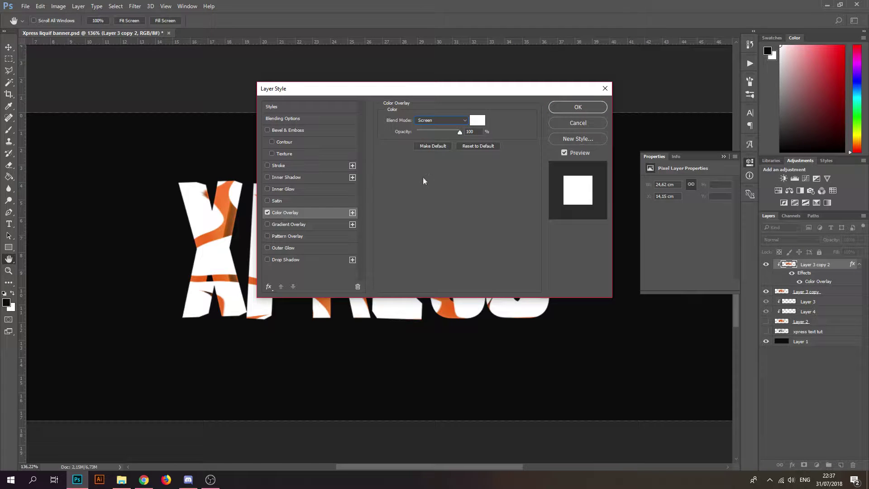
pyautogui.click(578, 107)
pyautogui.keyDown('alt'); pyautogui.scroll(4, 376, 266); pyautogui.keyUp('alt')
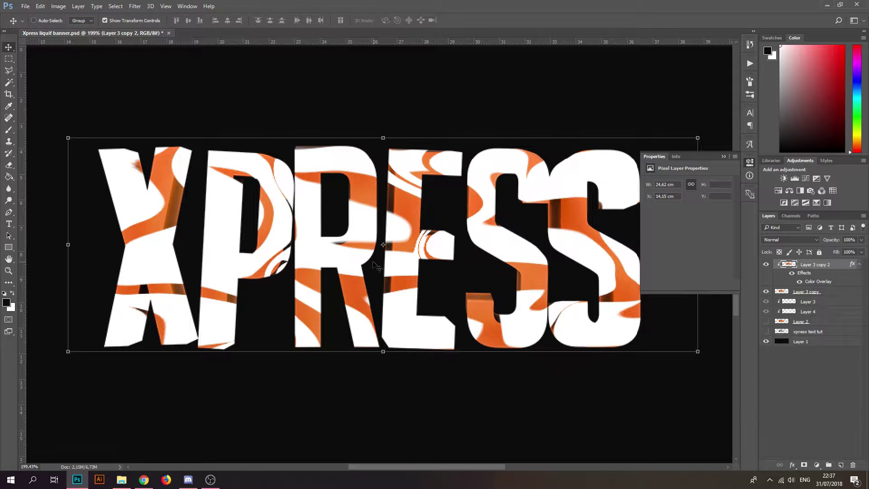
# Create an empty Layer 5 above the liquified layer and merge the two to flatten the white overlay
pyautogui.click(773, 242)
pyautogui.click(845, 265)
pyautogui.click(841, 465)
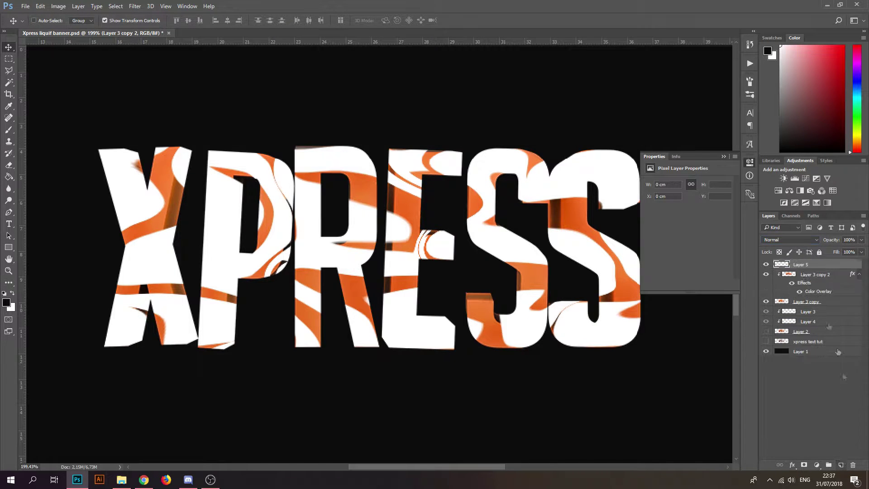
pyautogui.keyDown('ctrl'); pyautogui.click(810, 275); pyautogui.keyUp('ctrl')
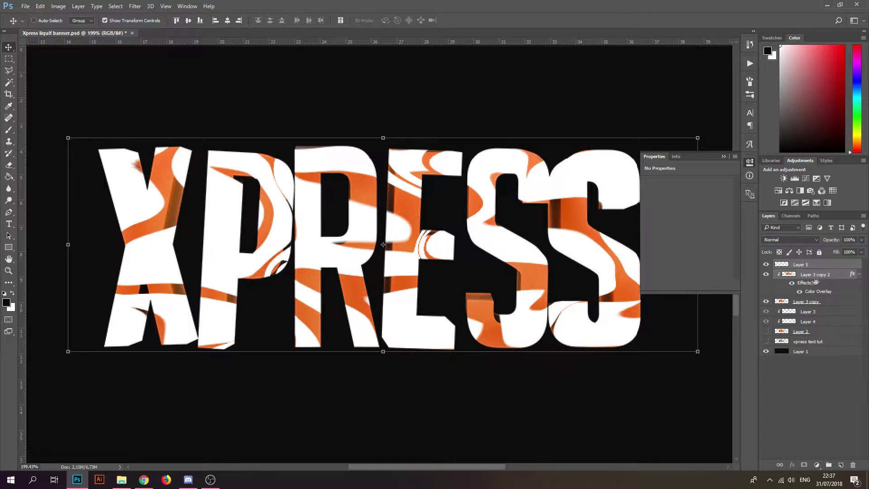
pyautogui.keyDown('alt'); pyautogui.click(785, 297); pyautogui.keyUp('alt')
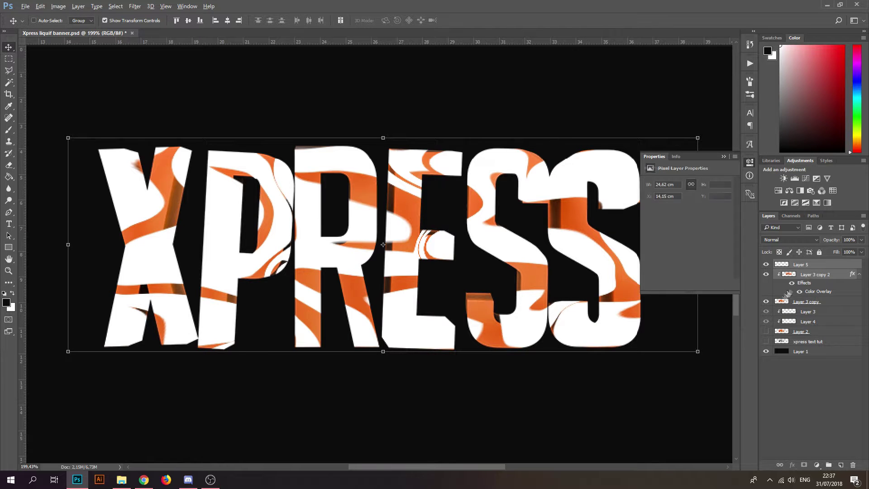
pyautogui.keyDown('ctrl'); pyautogui.click(797, 266); pyautogui.keyUp('ctrl')
pyautogui.hotkey('ctrl', 'e')
# Set Layer 5's blend mode to Soft Light and clip it to the XPRESS letters on Layer 3 copy
pyautogui.click(790, 240)
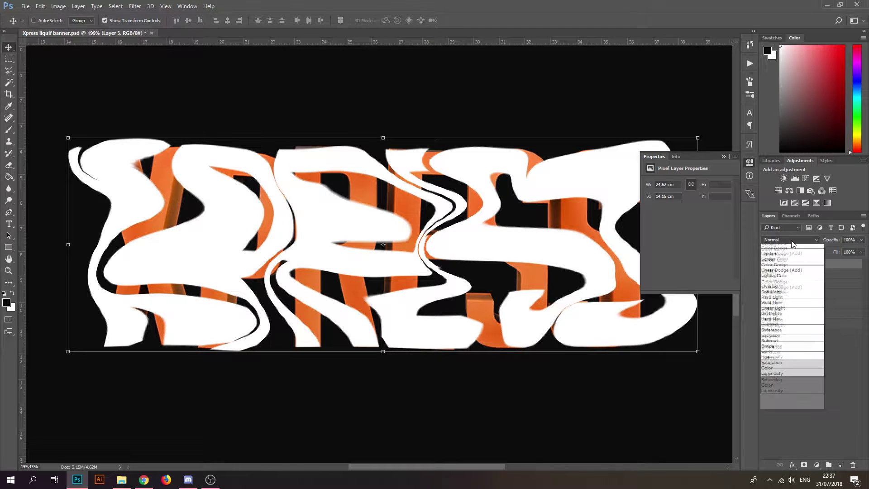
pyautogui.click(782, 293)
pyautogui.keyDown('alt'); pyautogui.click(782, 269); pyautogui.keyUp('alt')
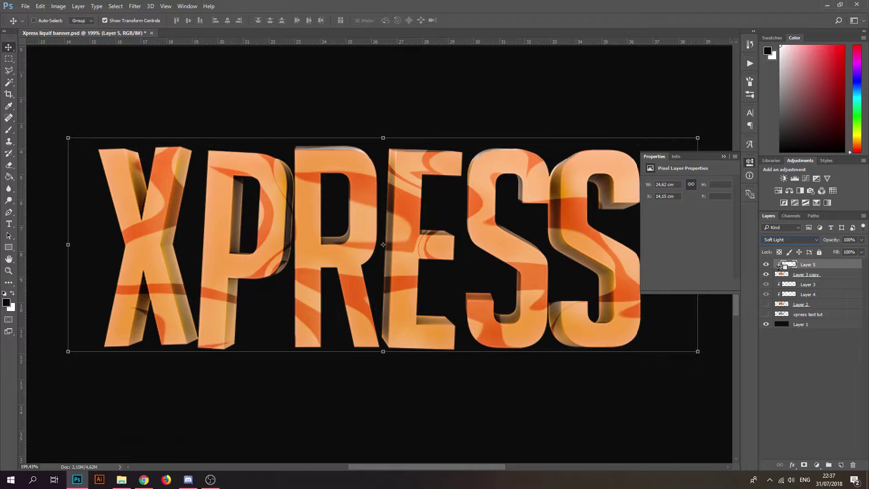
pyautogui.keyDown('alt'); pyautogui.scroll(-3, 358, 257); pyautogui.keyUp('alt')
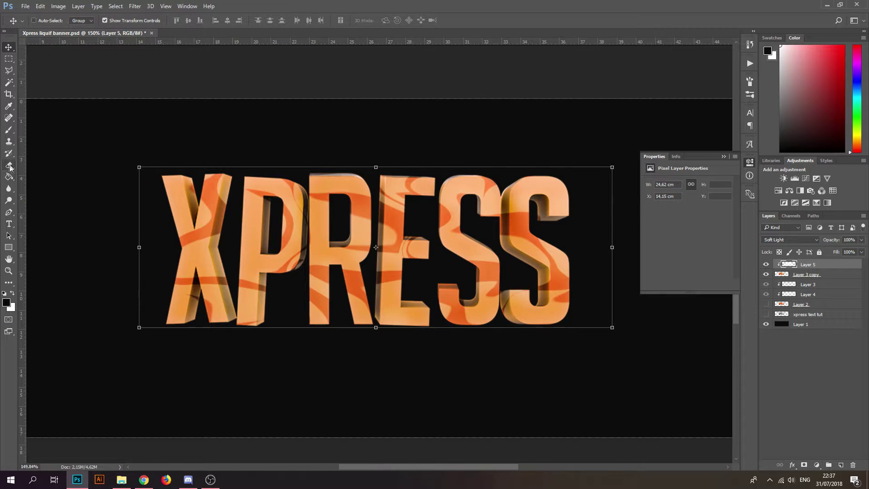
# Partly fade the swirl pattern on Layer 5 with a large soft Eraser at 0% hardness
pyautogui.press('e')
pyautogui.click(47, 20)
pyautogui.moveTo(67, 50); pyautogui.dragTo(82, 50)
pyautogui.click(313, 128)
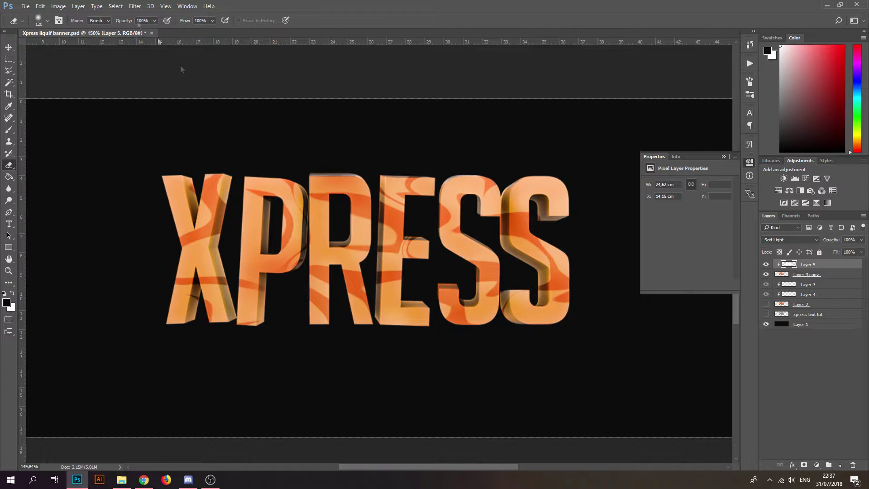
pyautogui.click(47, 21)
pyautogui.click(98, 51)
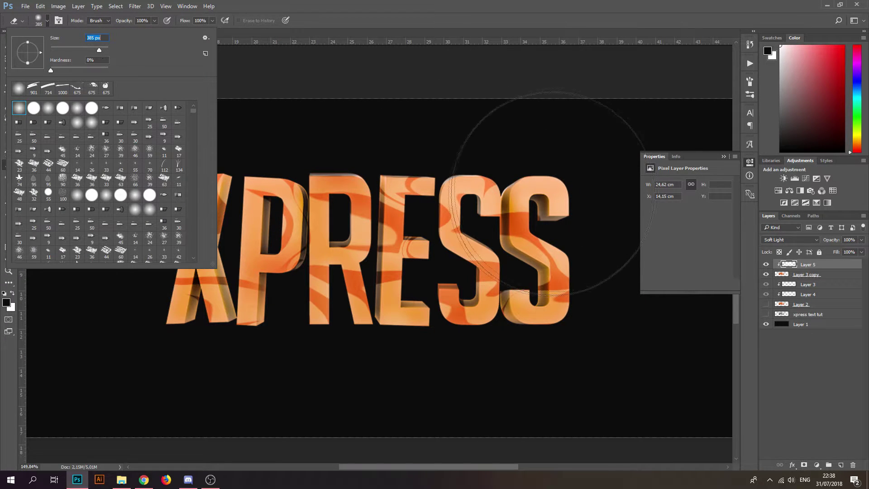
pyautogui.click(572, 136)
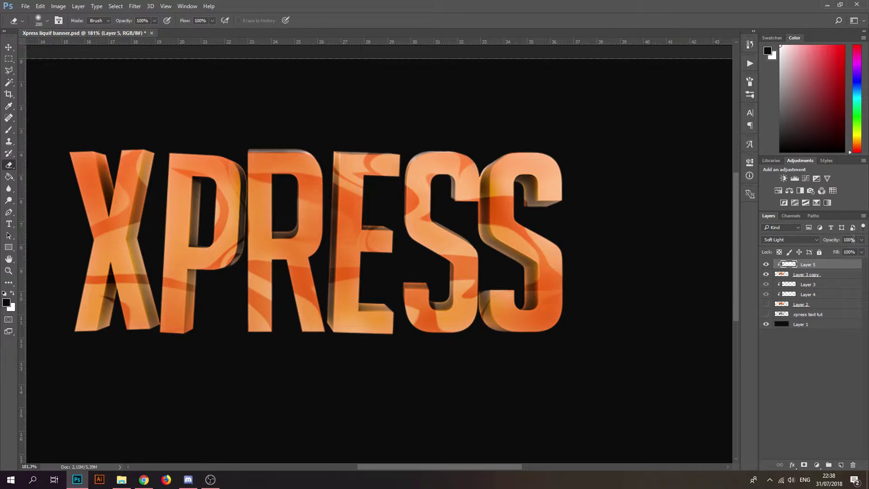
# Set Layer 5's opacity to 60% and softly erase the pattern around the upper part of the first S
pyautogui.click(851, 240)
pyautogui.write('50')
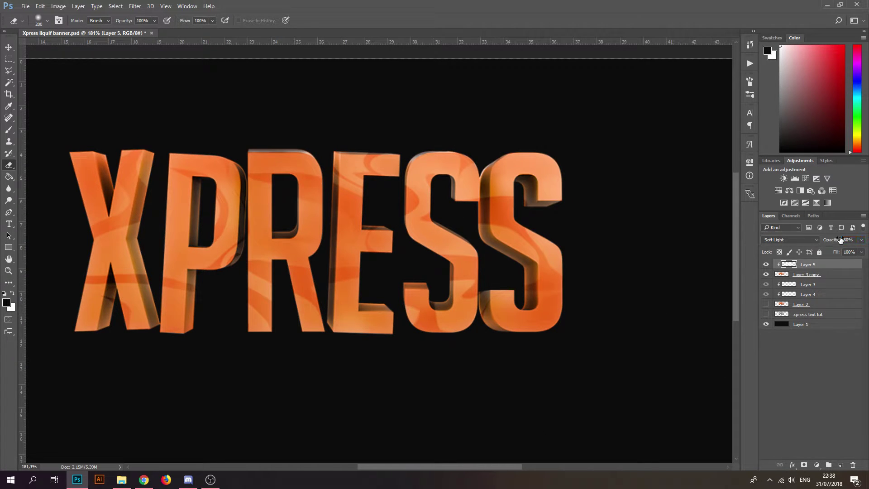
pyautogui.keyDown('alt'); pyautogui.scroll(-2, 471, 245); pyautogui.keyUp('alt')
pyautogui.keyDown('alt'); pyautogui.scroll(2, 253, 163); pyautogui.keyUp('alt')
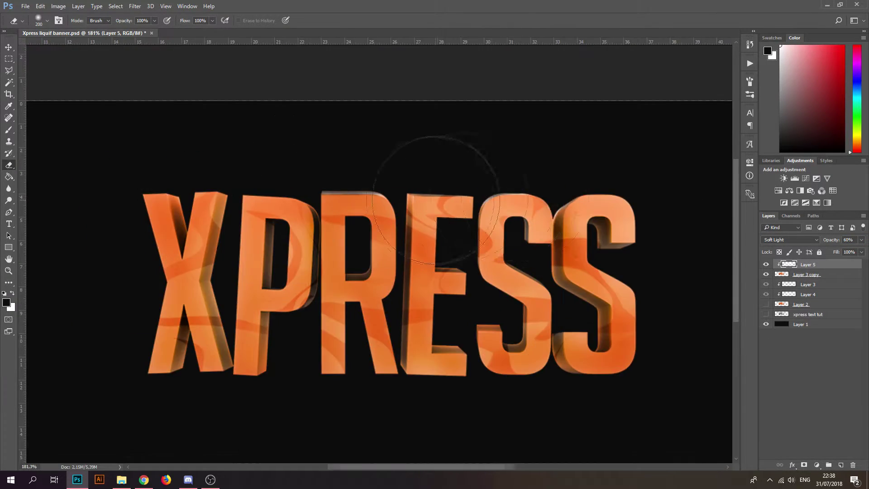
pyautogui.moveTo(530, 204)
pyautogui.mouseDown()
pyautogui.moveTo(509, 173)
pyautogui.moveTo(530, 213)
pyautogui.mouseUp()
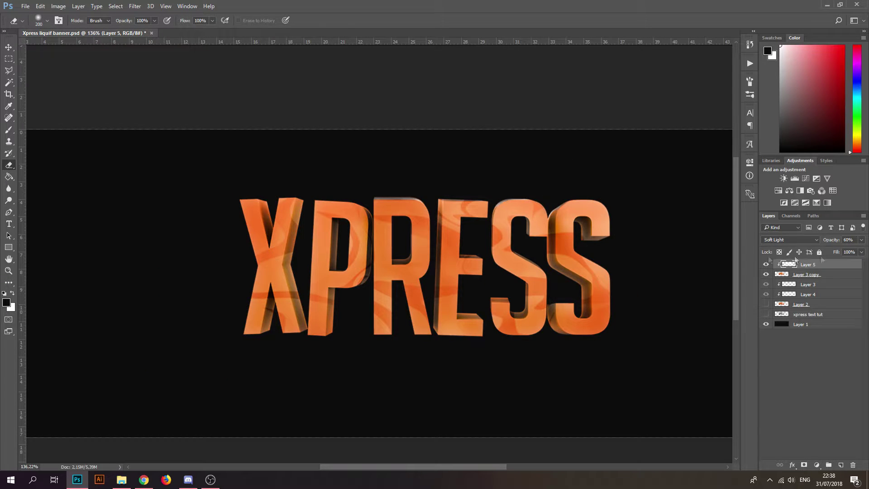
# Duplicate the merged XPRESS layer, Layer 5, then scale the copy to about 210.6% and rotate it about -0.55°
pyautogui.hotkey('ctrl', '0')
pyautogui.hotkey('ctrl', 'j')
pyautogui.hotkey('ctrl', 't')
pyautogui.keyDown('alt'); pyautogui.keyDown('shift'); pyautogui.moveTo(521, 309); pyautogui.dragTo(664, 392); pyautogui.keyUp('shift'); pyautogui.keyUp('alt')
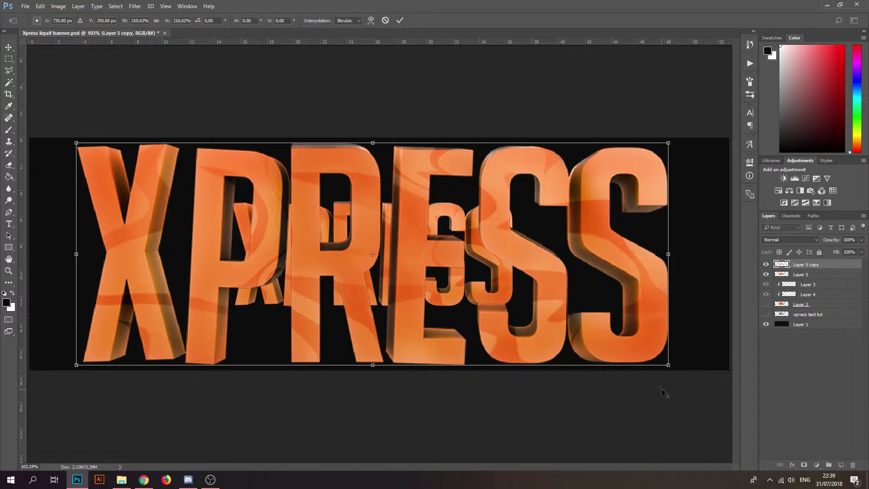
pyautogui.moveTo(686, 134); pyautogui.dragTo(684, 130)
pyautogui.press('Return')
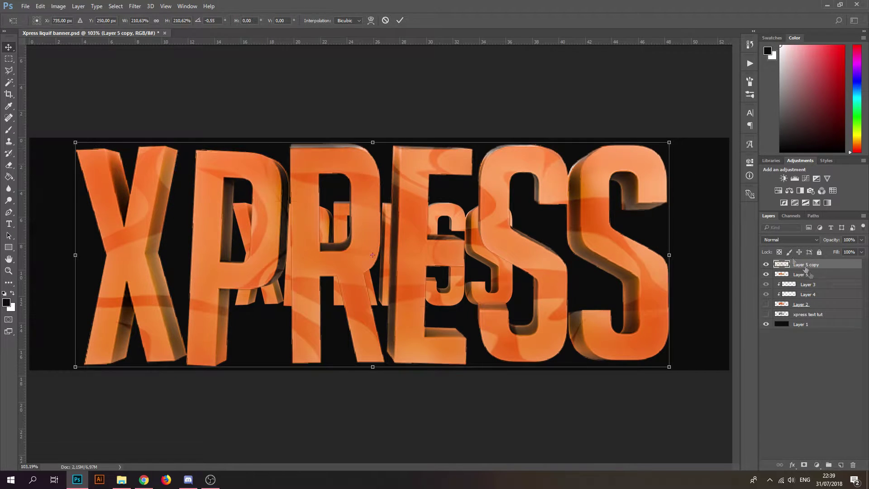
# Move Layer 5 copy beneath Layer 5 and apply a Box Blur with a 1-pixel radius to it
pyautogui.moveTo(808, 266); pyautogui.dragTo(784, 280)
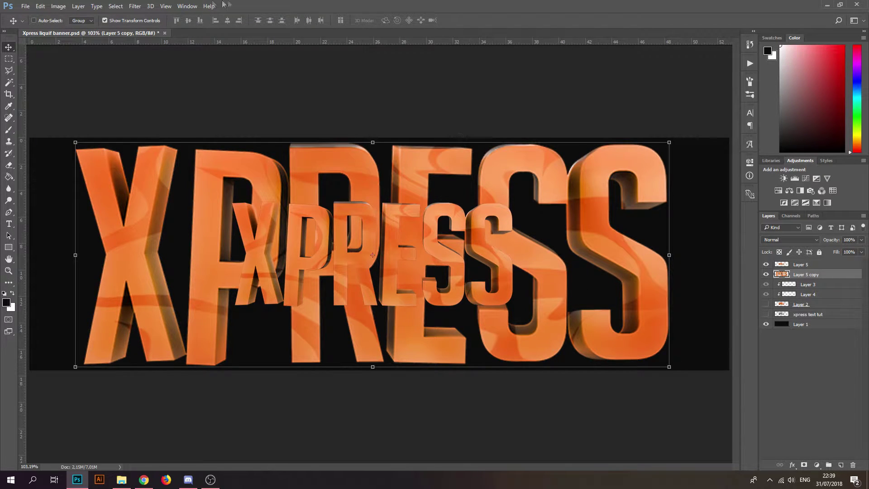
pyautogui.click(135, 6)
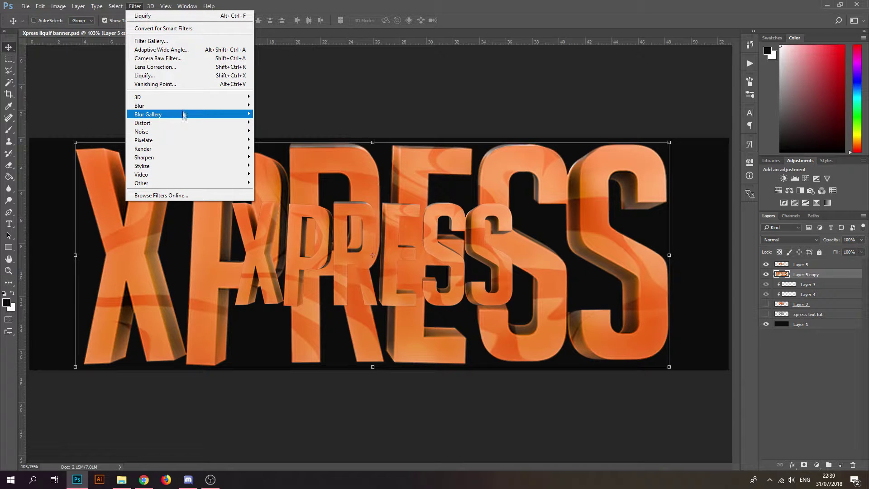
pyautogui.moveTo(181, 105)
pyautogui.click(272, 131)
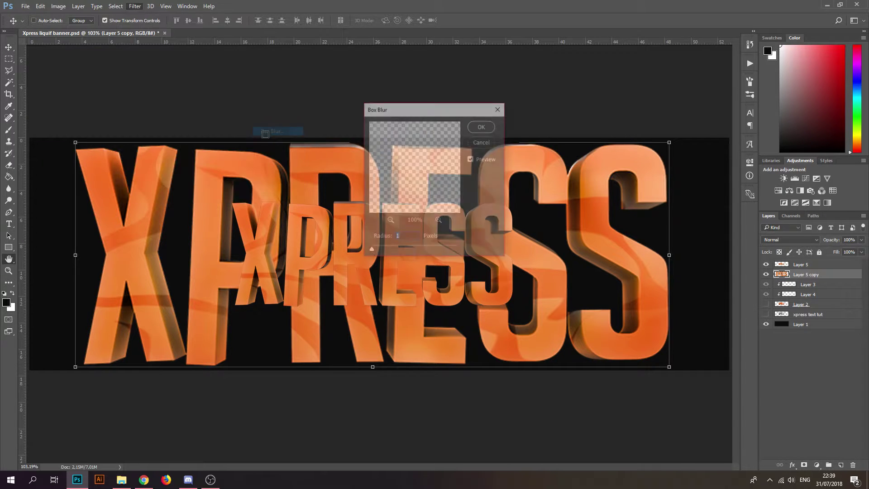
pyautogui.click(482, 126)
# Apply a Gaussian Blur with a radius of 1.7 pixels to Layer 5 copy
pyautogui.click(135, 7)
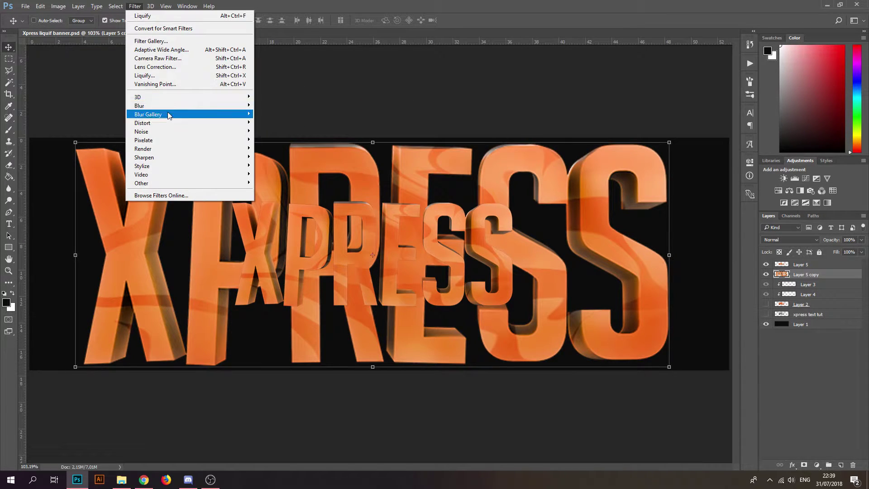
pyautogui.moveTo(173, 106)
pyautogui.click(277, 140)
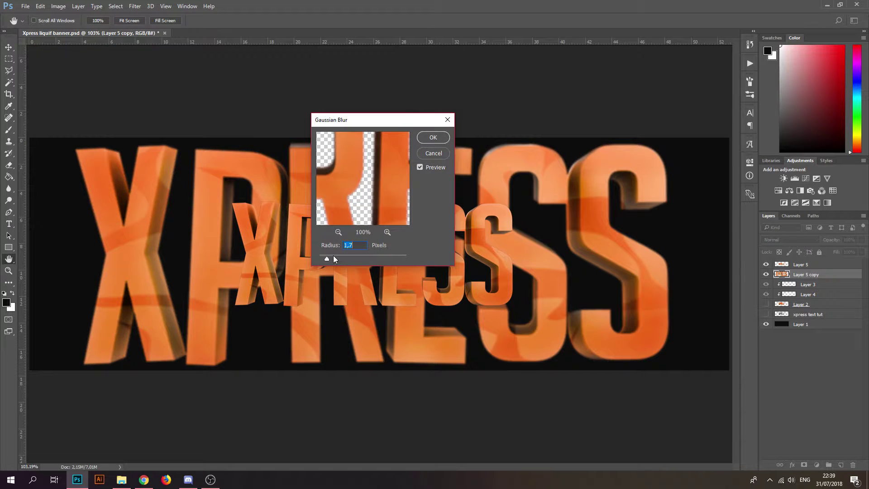
pyautogui.click(433, 137)
pyautogui.press('v')
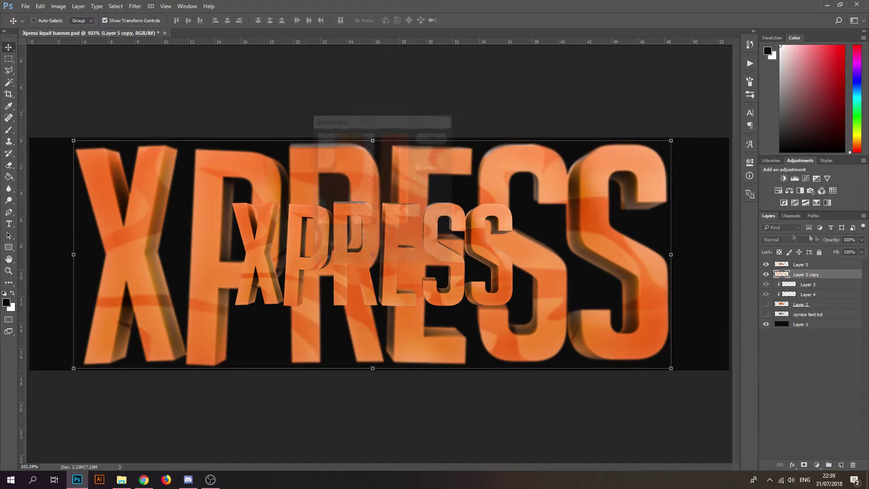
# Lower the opacity of the large background text, Layer 5 copy, to 20%
pyautogui.click(849, 240)
pyautogui.write('3')
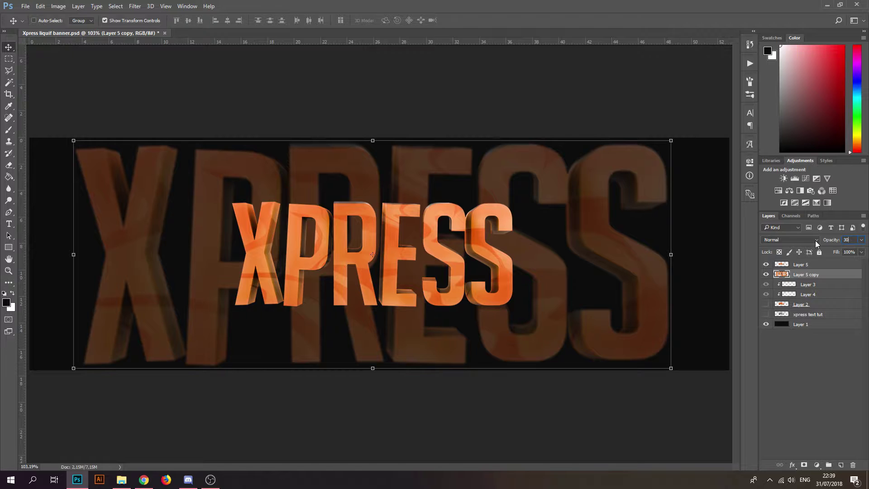
pyautogui.write('0')
pyautogui.press('BackSpace')
pyautogui.press('BackSpace')
pyautogui.write('20')
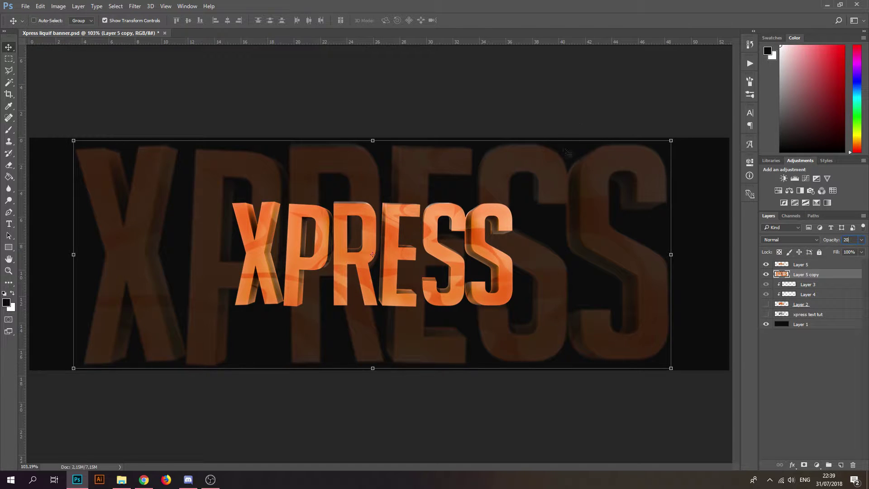
# Enlarge the faded XPRESS background text around its centre until it extends past the banner's edges
pyautogui.keyDown('alt'); pyautogui.scroll(-3, 564, 156); pyautogui.keyUp('alt')
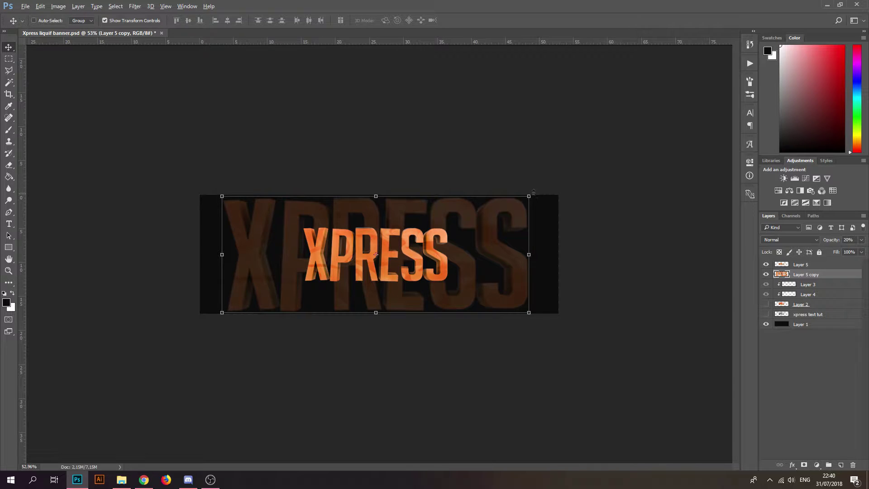
pyautogui.moveTo(529, 196); pyautogui.dragTo(588, 163)
pyautogui.press('Return')
pyautogui.keyDown('alt'); pyautogui.scroll(3, 367, 255); pyautogui.keyUp('alt')
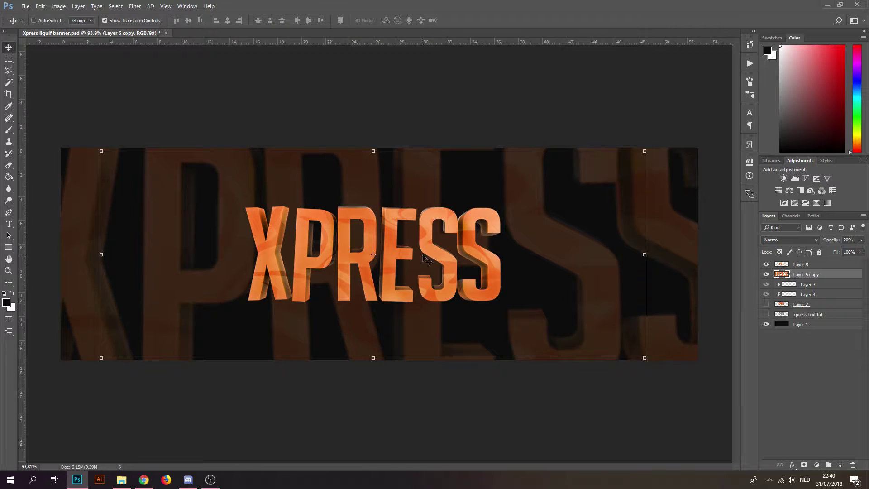
pyautogui.keyDown('alt'); pyautogui.scroll(2, 425, 258); pyautogui.keyUp('alt')
# Duplicate Layer 5, move the copy partly beyond the banner's upper-left corner, scale it to about 131.55% and rotate it about -4.60°
pyautogui.click(804, 265)
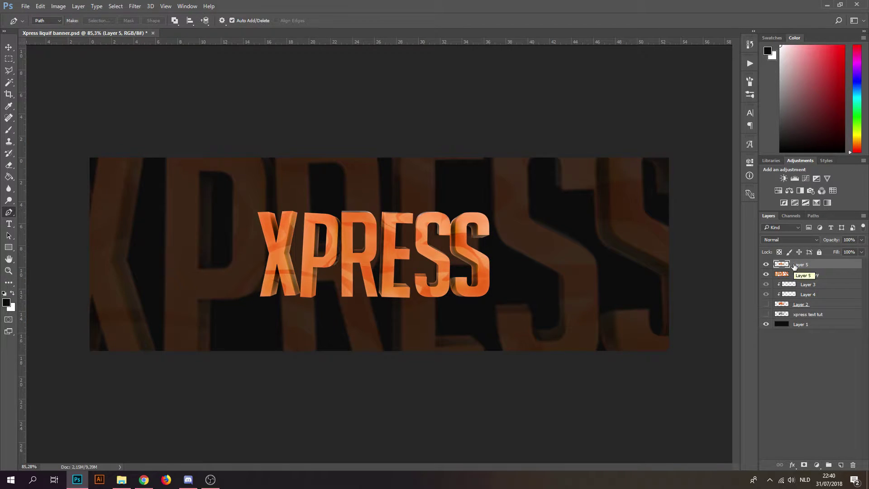
pyautogui.hotkey('ctrl', 'j')
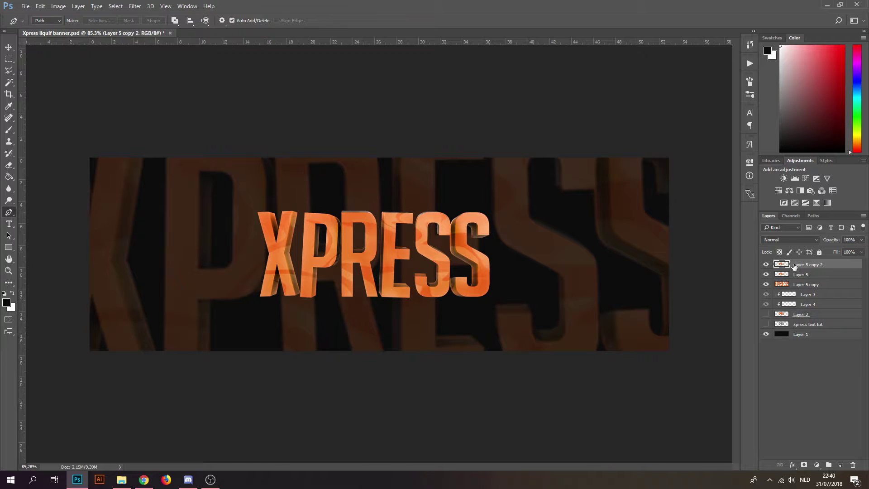
pyautogui.hotkey('ctrl', 't')
pyautogui.moveTo(450, 266); pyautogui.dragTo(267, 145)
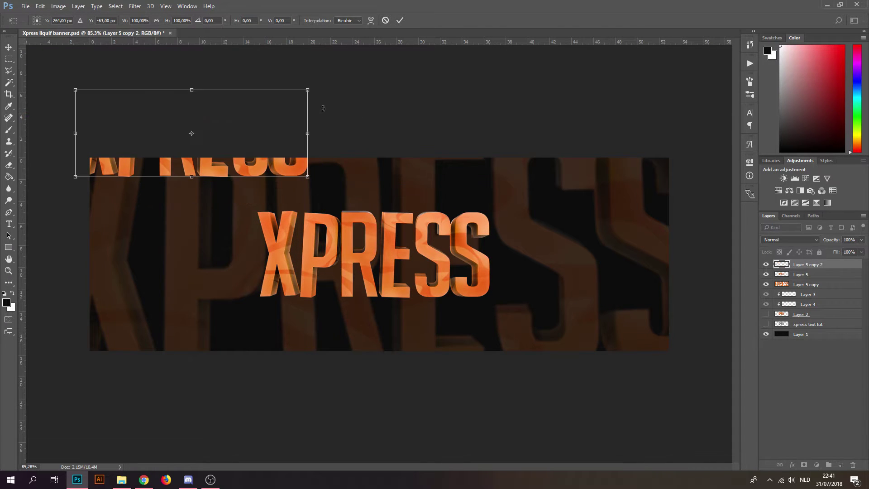
pyautogui.keyDown('alt'); pyautogui.scroll(-5, 324, 88); pyautogui.keyUp('alt')
pyautogui.moveTo(342, 136)
pyautogui.mouseDown()
pyautogui.moveTo(339, 128)
pyautogui.moveTo(355, 135)
pyautogui.mouseUp()
pyautogui.moveTo(306, 198)
pyautogui.mouseDown()
pyautogui.moveTo(321, 196)
pyautogui.moveTo(308, 195)
pyautogui.mouseUp()
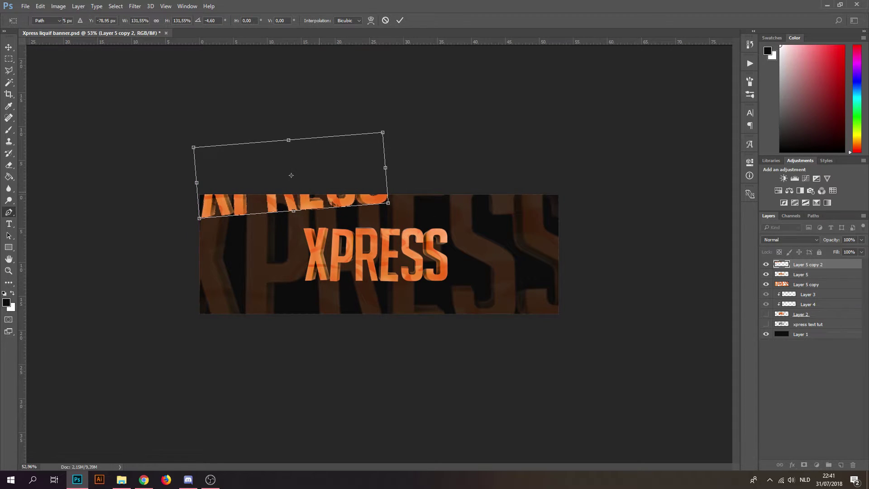
pyautogui.press('Return')
pyautogui.press('p')
# Duplicate the angled XPRESS copy, place it partly beyond the banner's lower-right corner, then enlarge it and tilt it further
pyautogui.hotkey('ctrl', 'j')
pyautogui.press('v')
pyautogui.moveTo(314, 211); pyautogui.dragTo(499, 355)
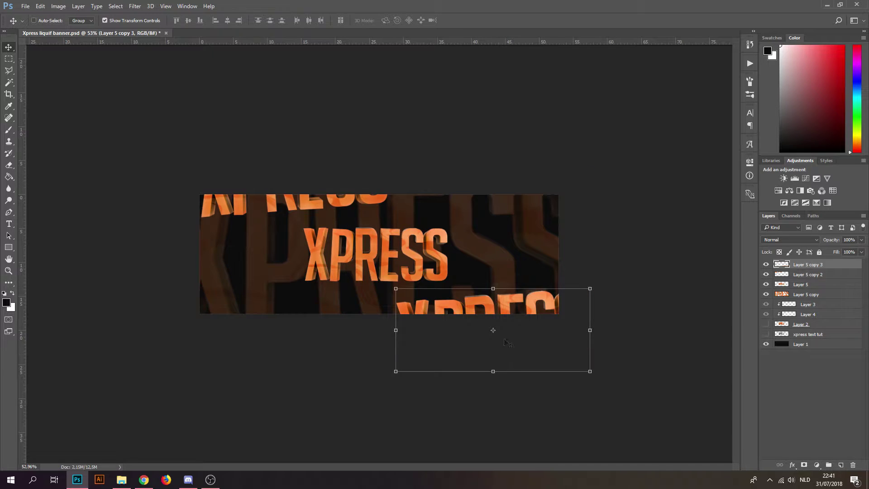
pyautogui.keyDown('alt'); pyautogui.keyDown('shift'); pyautogui.moveTo(591, 289); pyautogui.dragTo(650, 263); pyautogui.keyUp('shift'); pyautogui.keyUp('alt')
pyautogui.moveTo(493, 330); pyautogui.dragTo(504, 343)
pyautogui.moveTo(623, 235); pyautogui.dragTo(611, 221)
pyautogui.press('Return')
pyautogui.moveTo(492, 310); pyautogui.dragTo(498, 314)
pyautogui.hotkey('ctrl', '+')
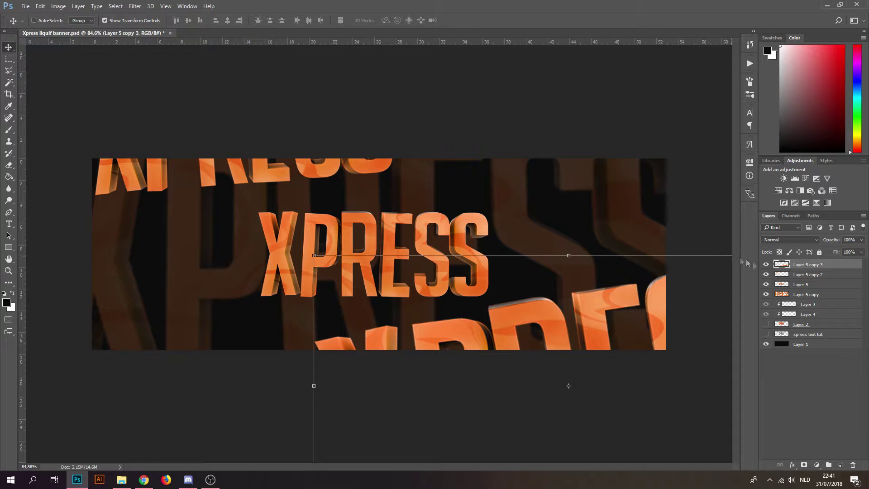
# Merge the two angled XPRESS copies into one layer and apply a Gaussian Blur with a radius of 3.1 pixels
pyautogui.keyDown('shift'); pyautogui.click(779, 274); pyautogui.keyUp('shift')
pyautogui.hotkey('ctrl', 'e')
pyautogui.click(135, 6)
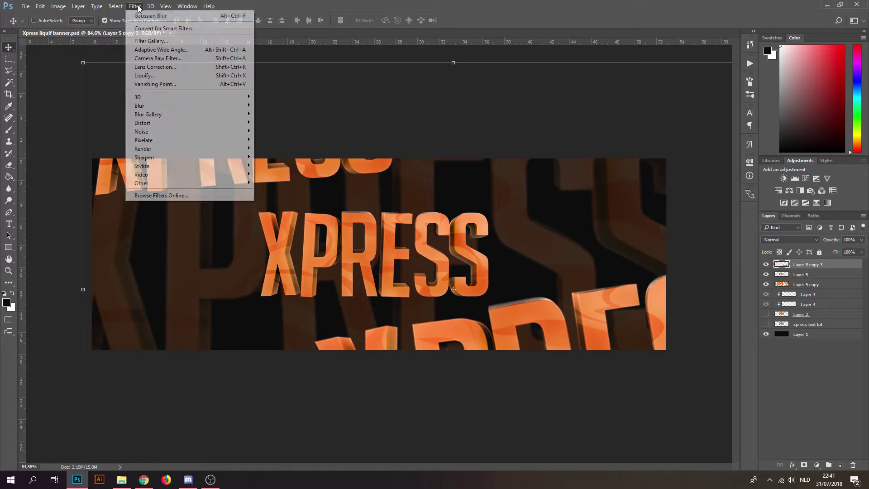
pyautogui.moveTo(184, 106)
pyautogui.click(276, 140)
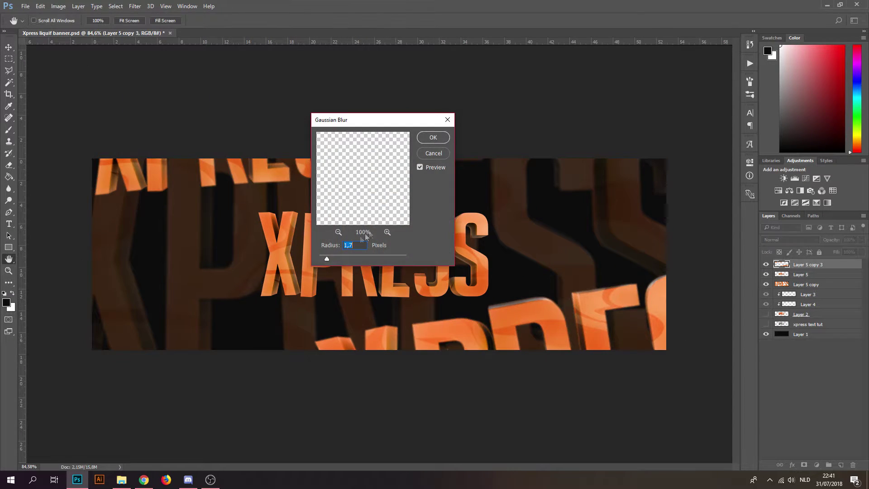
pyautogui.moveTo(349, 255); pyautogui.dragTo(337, 257)
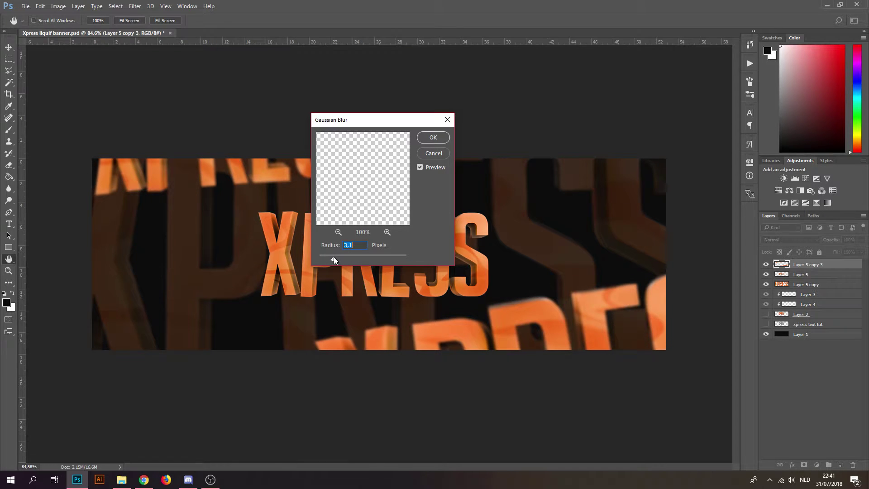
pyautogui.click(431, 138)
# Set the opacity of the merged corner texts, Layer 5 copy 3, to 60%
pyautogui.press('v')
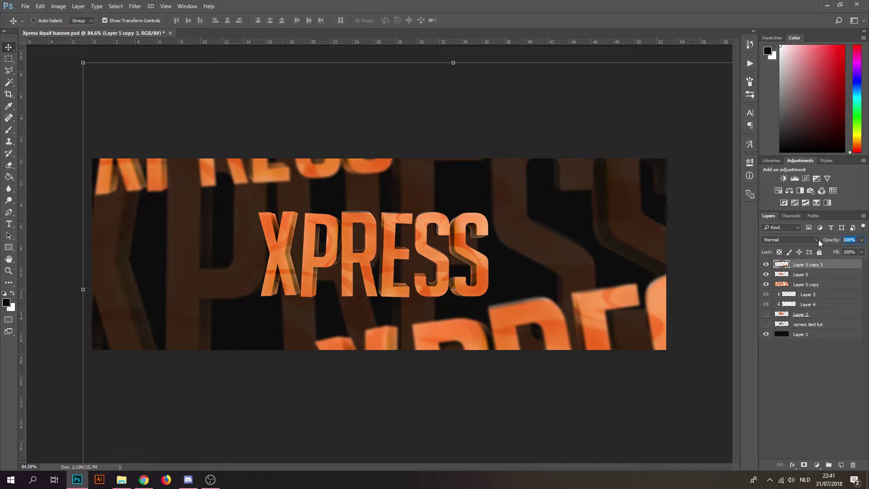
pyautogui.press('BackSpace')
pyautogui.write('60')
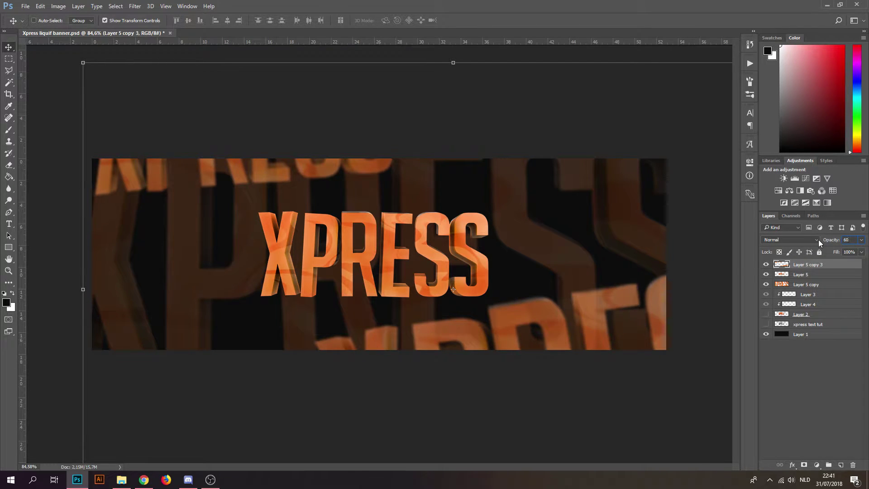
pyautogui.press('Return')
pyautogui.keyDown('ctrl'); pyautogui.click(784, 267); pyautogui.keyUp('ctrl')
pyautogui.click(785, 286)
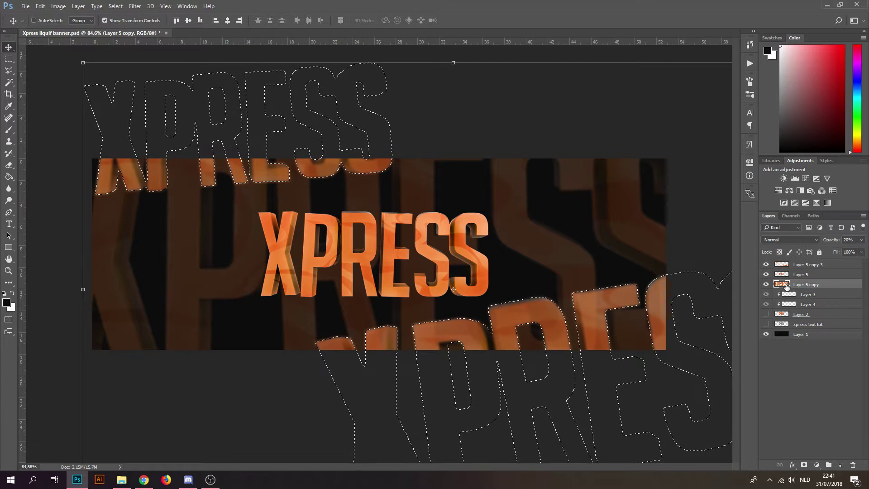
pyautogui.click(8, 59)
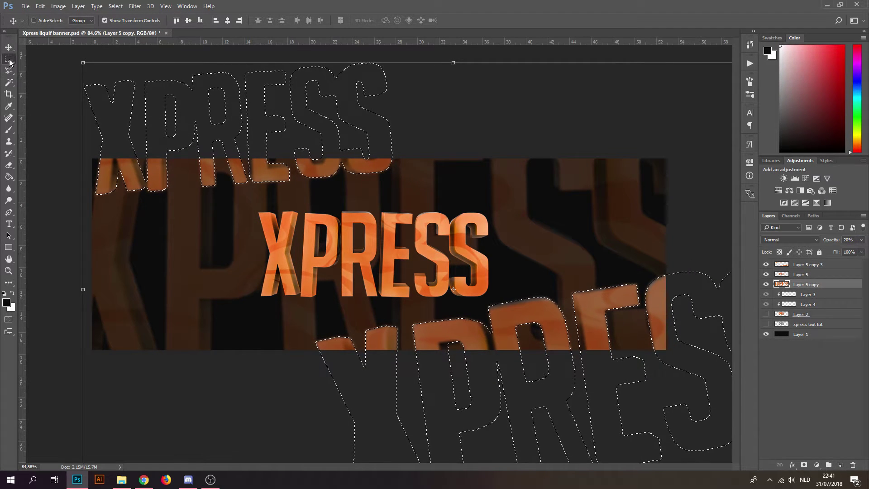
pyautogui.click(195, 246)
pyautogui.keyDown('alt'); pyautogui.scroll(-4, 196, 246); pyautogui.keyUp('alt')
pyautogui.keyDown('alt'); pyautogui.scroll(4, 206, 258); pyautogui.keyUp('alt')
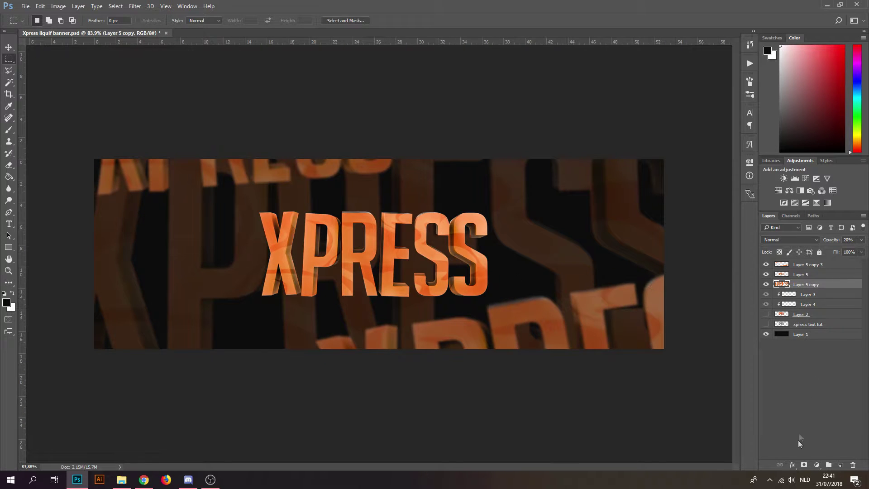
# On a new layer above Layer 5 copy 3, add a white glow above the banner's centre with a 1457 px, 0% hardness brush at 30% opacity
pyautogui.click(821, 268)
pyautogui.keyDown('alt'); pyautogui.scroll(3, 394, 252); pyautogui.keyUp('alt')
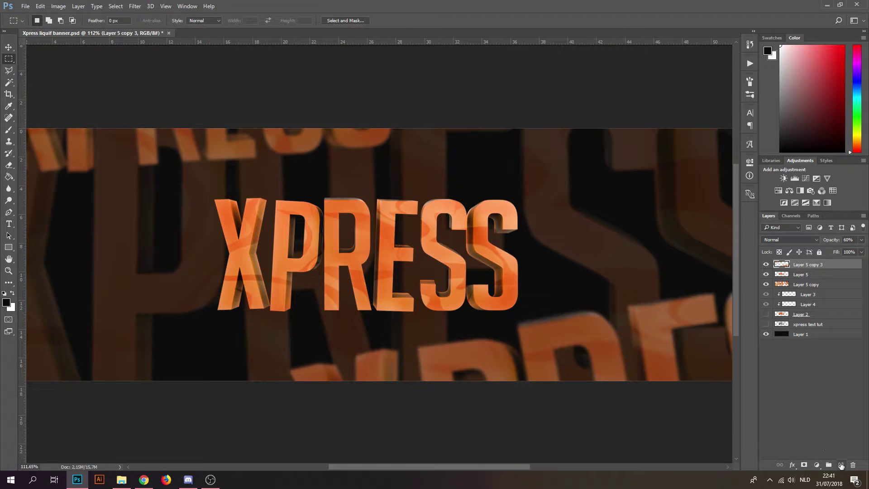
pyautogui.click(841, 465)
pyautogui.click(9, 130)
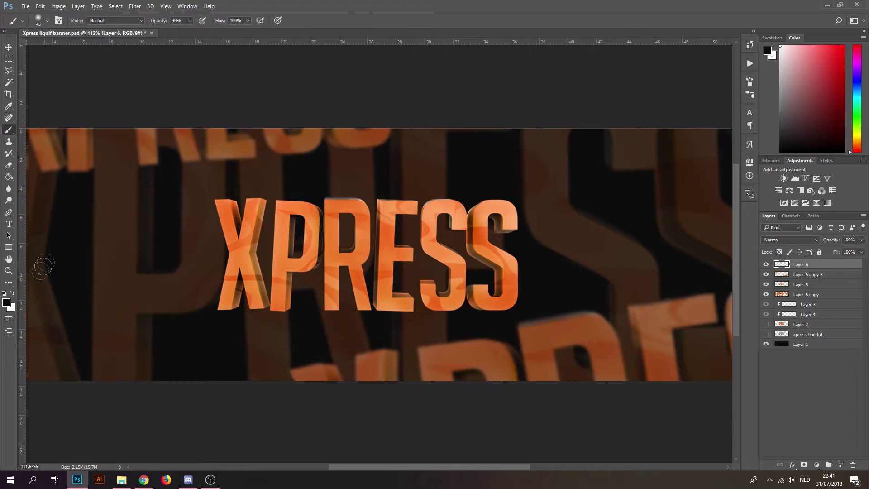
pyautogui.click(47, 21)
pyautogui.moveTo(64, 50); pyautogui.dragTo(90, 50)
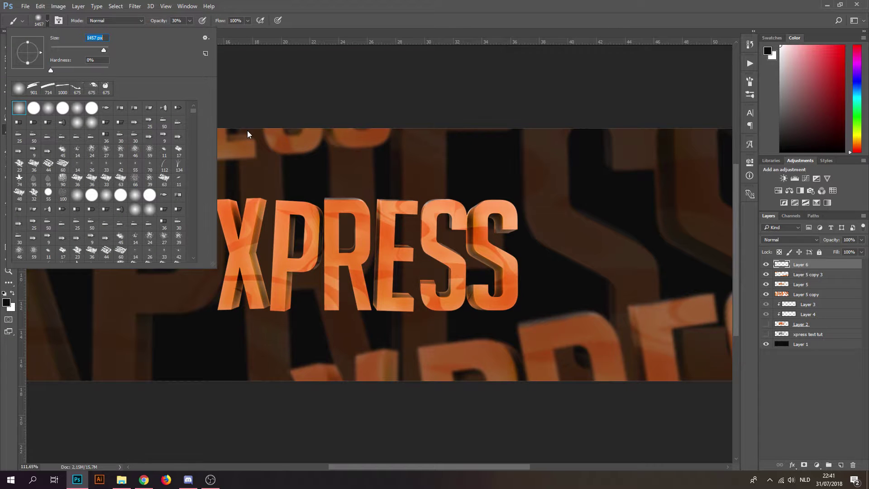
pyautogui.click(12, 292)
pyautogui.keyDown('alt'); pyautogui.scroll(-4, 326, 92); pyautogui.keyUp('alt')
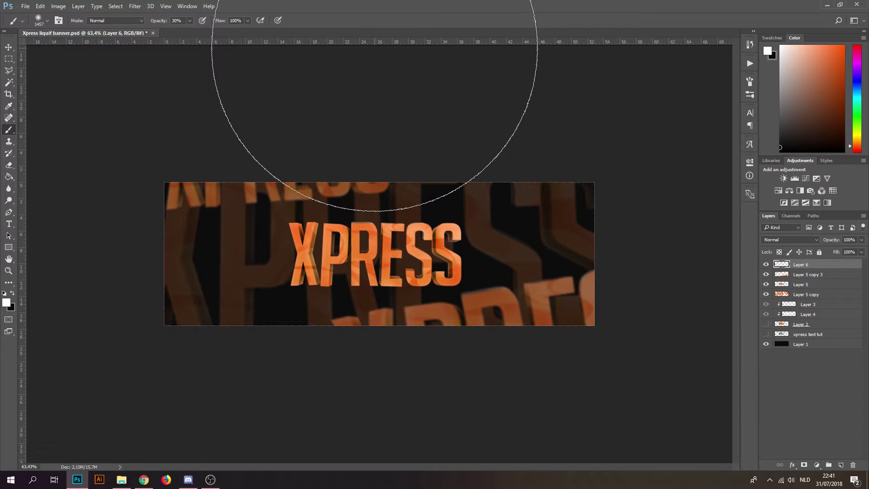
pyautogui.click(369, 53)
# On a new layer directly below Layer 6, darken the banner's left side with the large soft brush in black
pyautogui.click(12, 293)
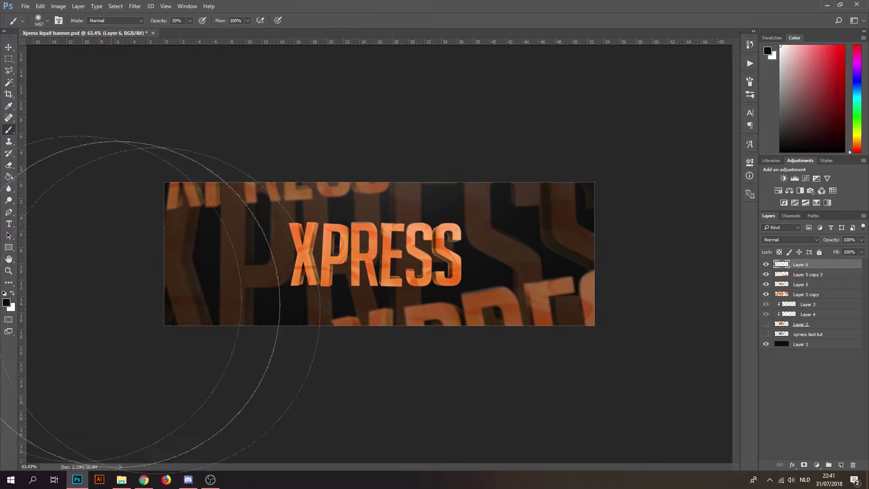
pyautogui.click(809, 275)
pyautogui.click(841, 465)
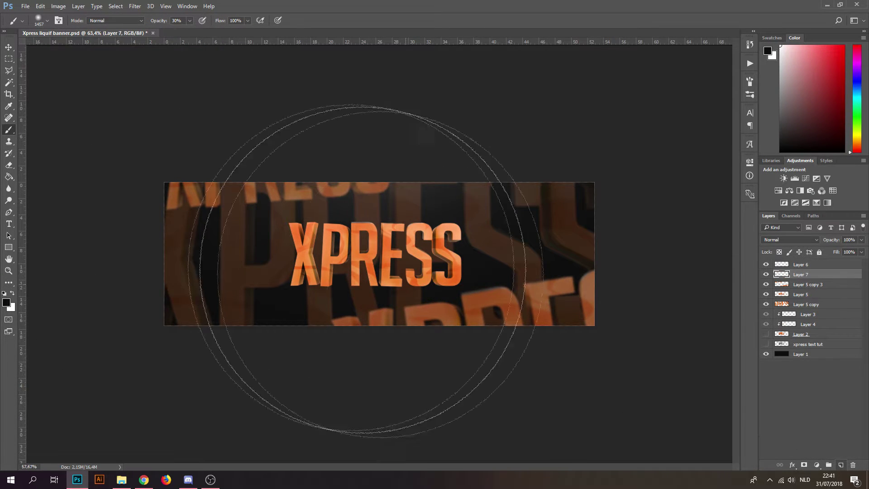
pyautogui.keyDown('alt'); pyautogui.scroll(-2, 379, 254); pyautogui.keyUp('alt')
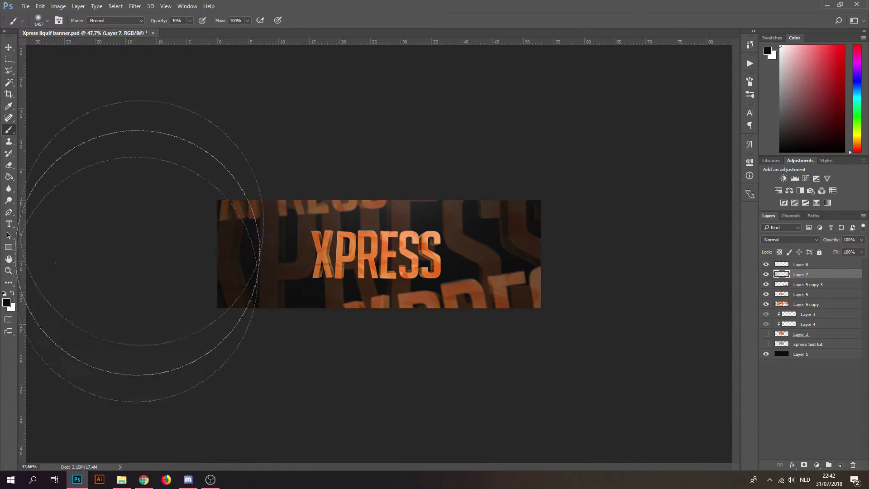
pyautogui.keyDown('alt'); pyautogui.scroll(3, 474, 209); pyautogui.keyUp('alt')
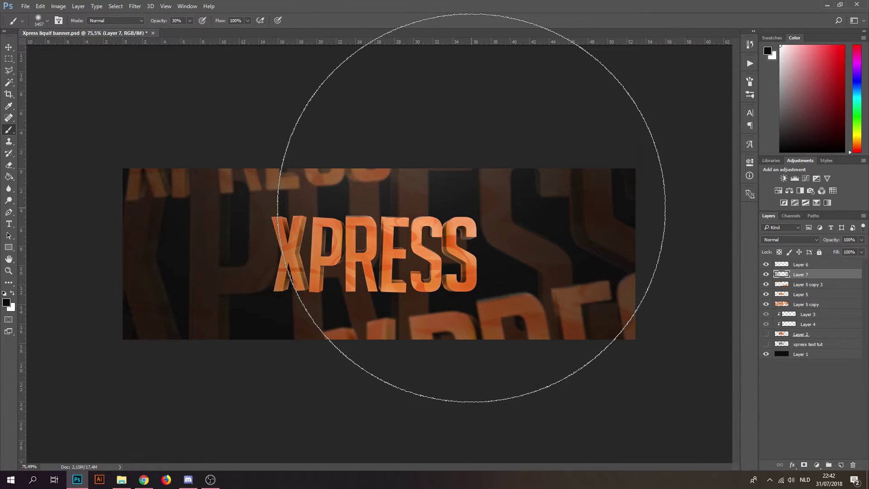
# Add a new layer directly above Layer 5 and clip it to the central XPRESS text
pyautogui.click(8, 47)
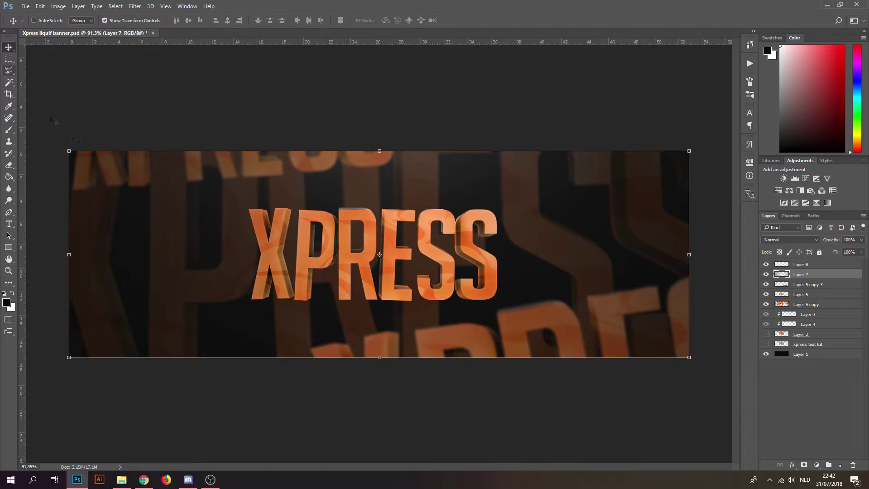
pyautogui.keyDown('alt'); pyautogui.scroll(2, 338, 251); pyautogui.keyUp('alt')
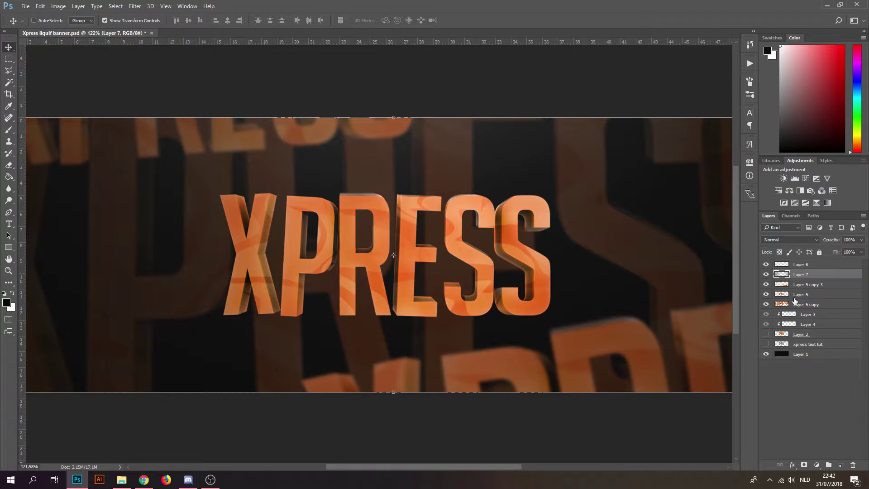
pyautogui.click(795, 295)
pyautogui.click(843, 465)
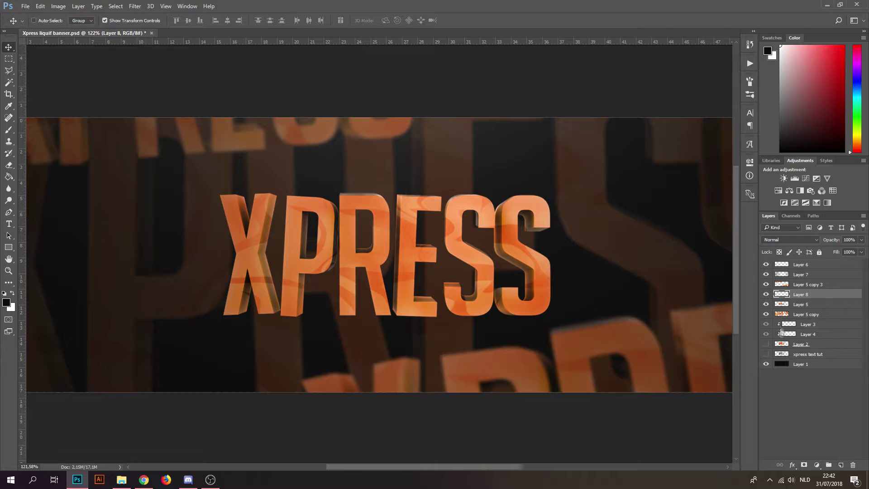
pyautogui.keyDown('alt'); pyautogui.click(785, 297); pyautogui.keyUp('alt')
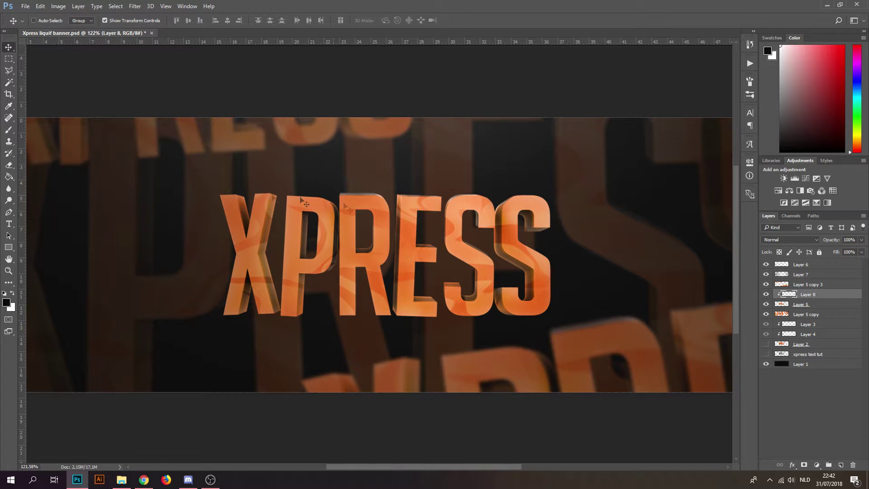
# Paint white highlights on the edges of the central XPRESS letters with a soft 193 px brush, raising its opacity from 30% to 100%
pyautogui.click(13, 131)
pyautogui.click(47, 22)
pyautogui.click(92, 49)
pyautogui.click(11, 295)
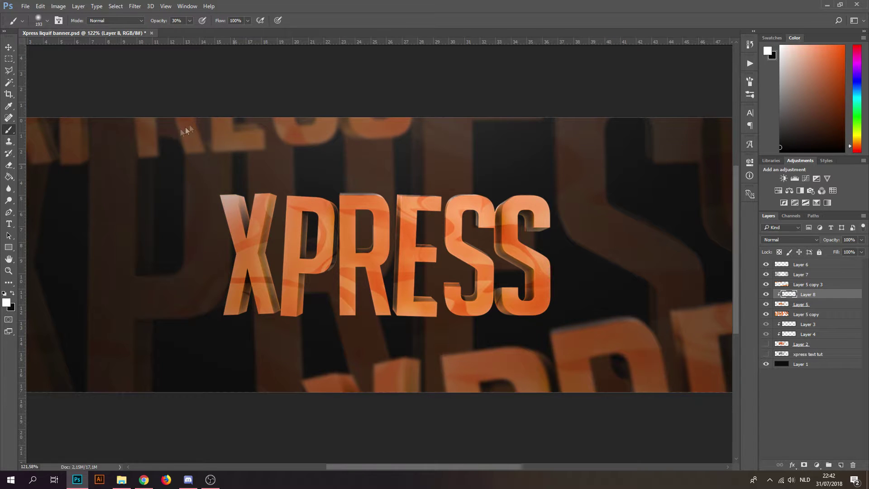
pyautogui.moveTo(293, 344)
pyautogui.mouseDown()
pyautogui.moveTo(278, 357)
pyautogui.moveTo(269, 351)
pyautogui.mouseUp()
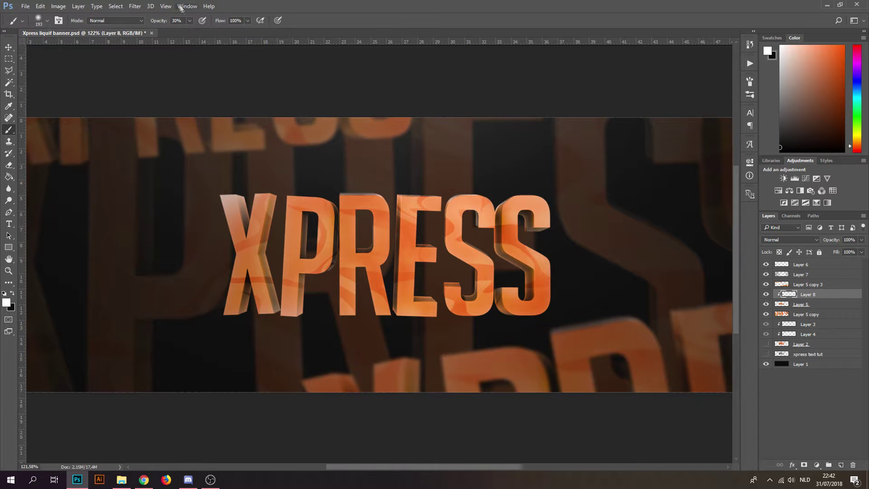
pyautogui.click(190, 174)
pyautogui.moveTo(247, 335); pyautogui.dragTo(283, 342)
pyautogui.moveTo(358, 139); pyautogui.dragTo(321, 167)
pyautogui.moveTo(280, 128)
pyautogui.mouseDown()
pyautogui.moveTo(321, 272)
pyautogui.moveTo(384, 213)
pyautogui.moveTo(477, 250)
pyautogui.moveTo(485, 231)
pyautogui.mouseUp()
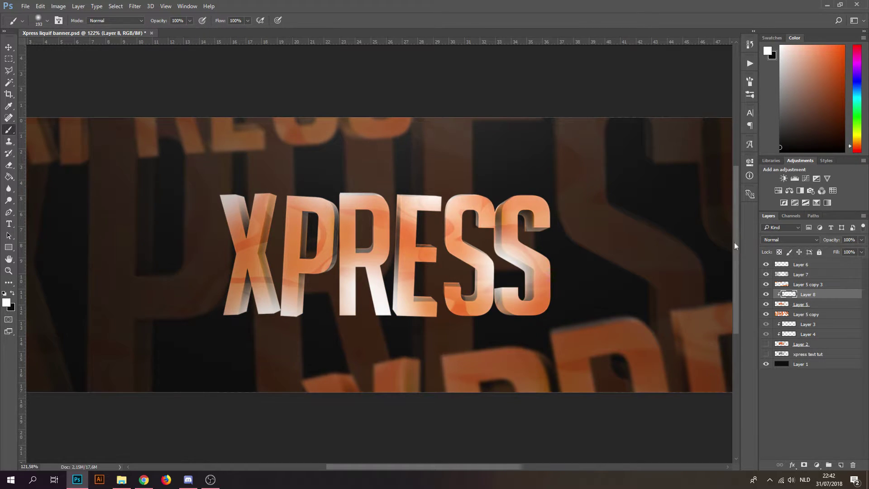
# Set the highlight layer, Layer 8, to Overlay blending at 60% opacity
pyautogui.click(774, 240)
pyautogui.click(771, 334)
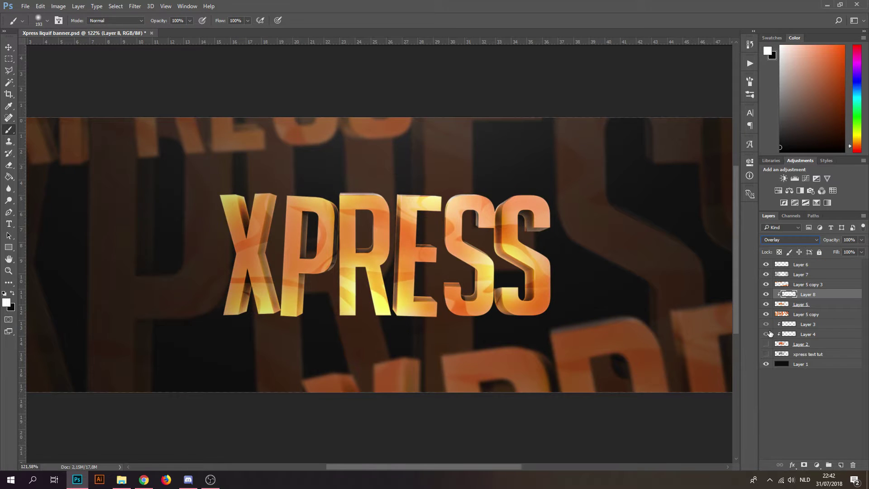
pyautogui.click(849, 240)
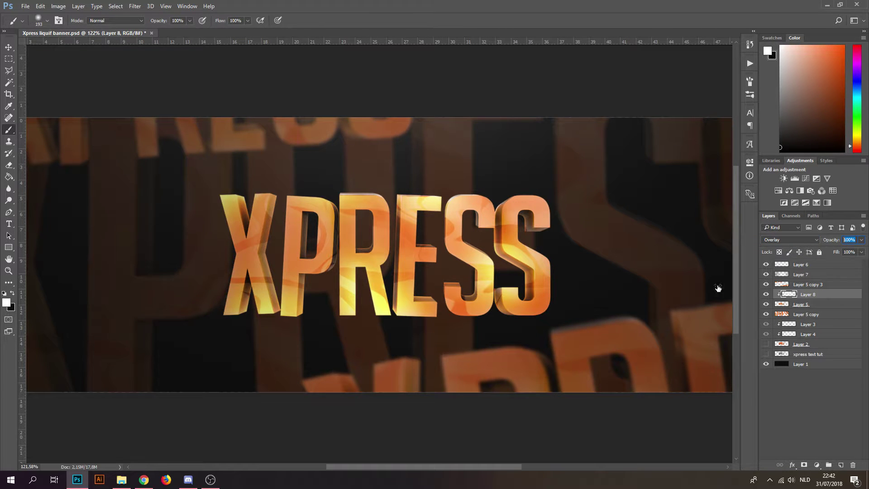
pyautogui.write('60')
pyautogui.keyDown('alt'); pyautogui.scroll(-1, 436, 190); pyautogui.keyUp('alt')
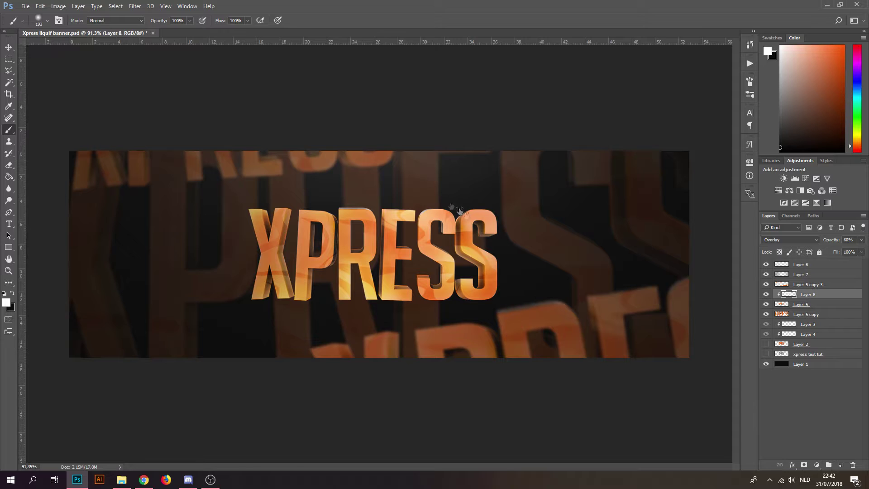
# Add a Hue/Saturation adjustment layer above Layer 5 copy 3 and set its hue to -31
pyautogui.click(793, 274)
pyautogui.click(797, 287)
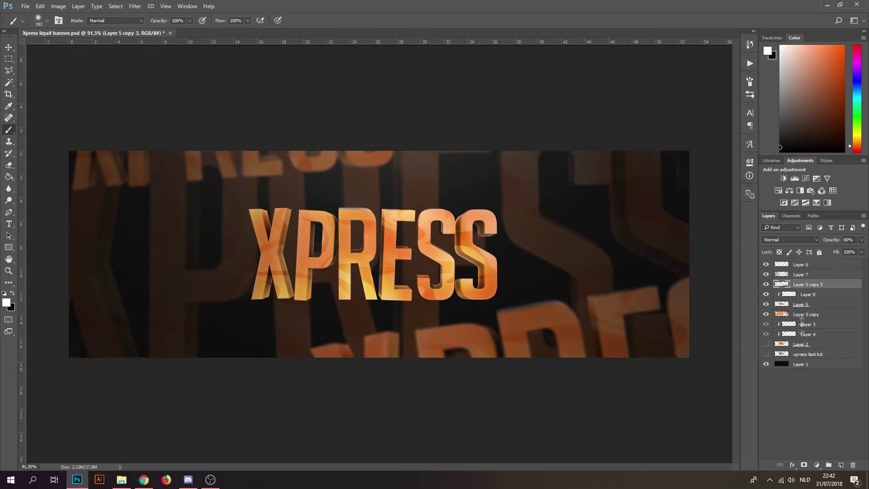
pyautogui.click(817, 465)
pyautogui.click(800, 356)
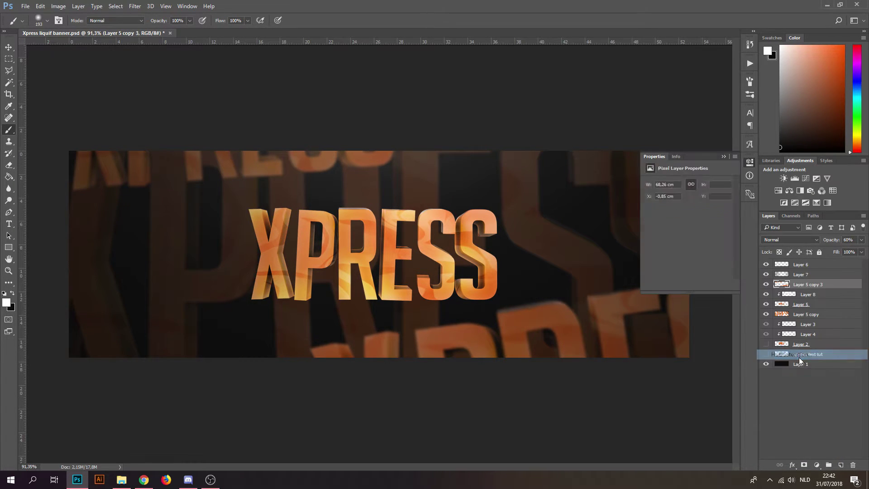
pyautogui.moveTo(693, 214); pyautogui.dragTo(674, 224)
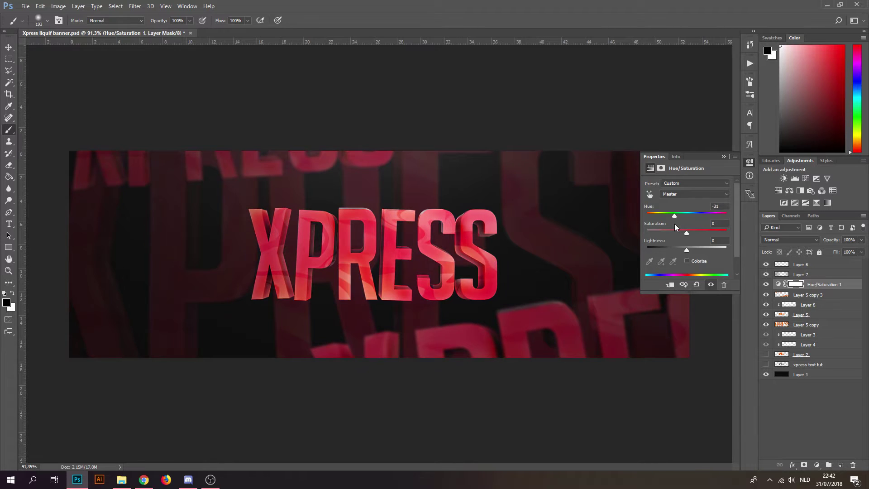
pyautogui.keyDown('alt'); pyautogui.scroll(-3, 374, 260); pyautogui.keyUp('alt')
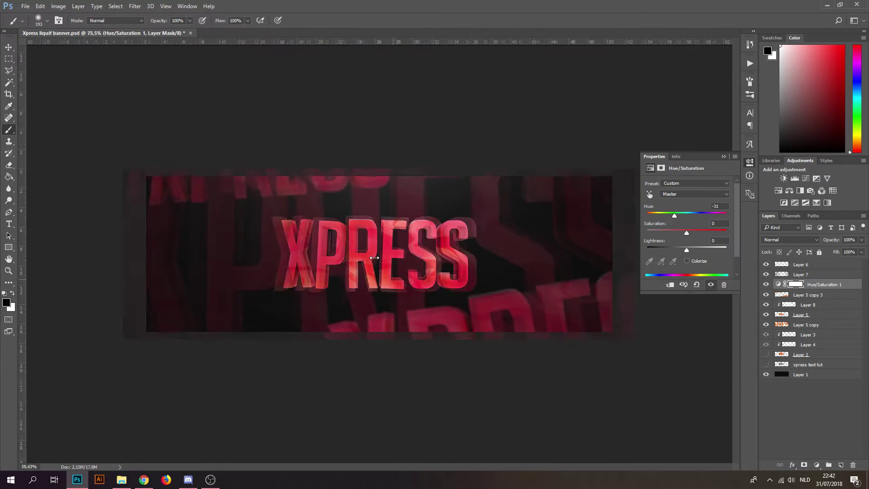
pyautogui.keyDown('alt'); pyautogui.scroll(3, 365, 251); pyautogui.keyUp('alt')
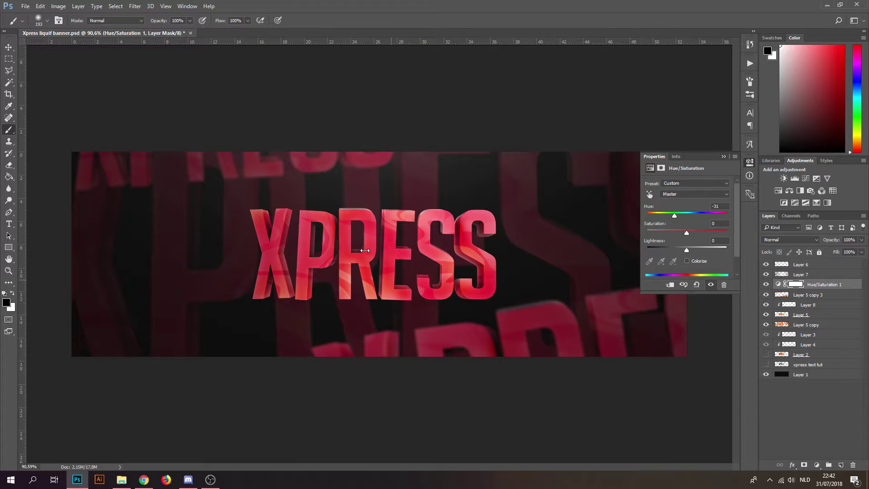
# Merge the highlight layer, Layer 8, with Layer 5 and duplicate the merged XPRESS text
pyautogui.click(820, 317)
pyautogui.keyDown('alt'); pyautogui.scroll(2, 457, 251); pyautogui.keyUp('alt')
pyautogui.keyDown('alt'); pyautogui.scroll(-2, 385, 221); pyautogui.keyUp('alt')
pyautogui.click(9, 47)
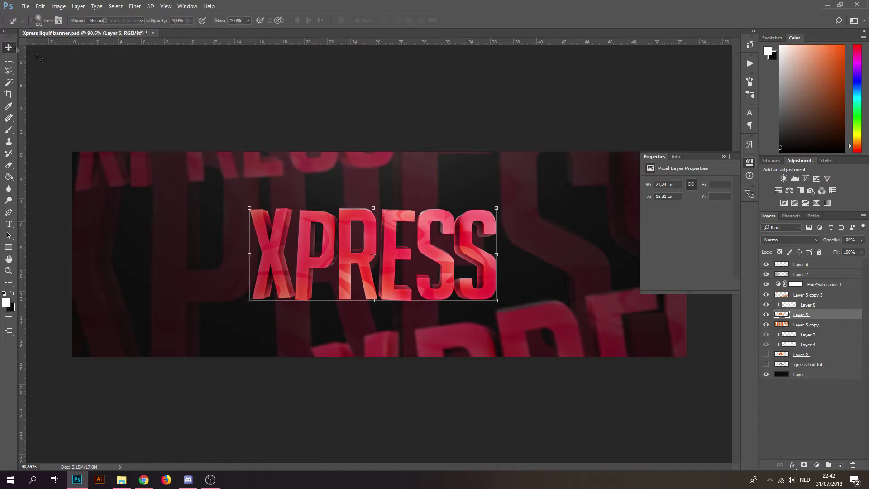
pyautogui.hotkey('ctrl', '+')
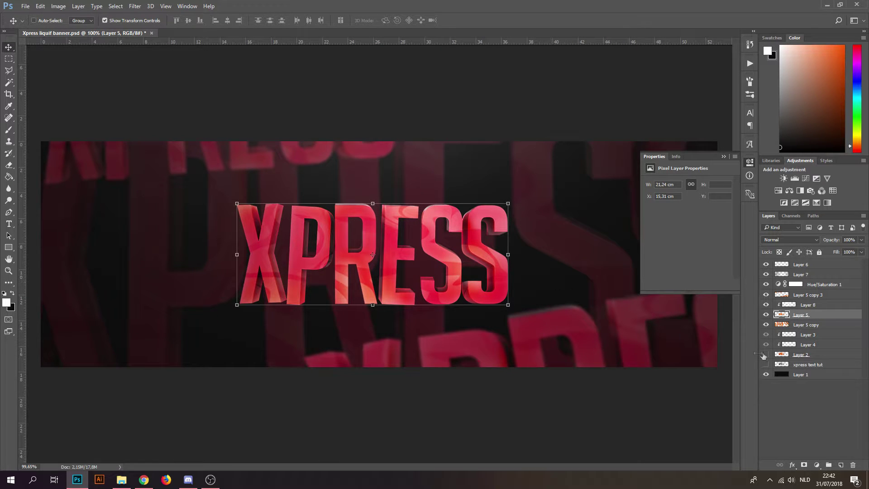
pyautogui.keyDown('shift'); pyautogui.click(803, 296); pyautogui.keyUp('shift')
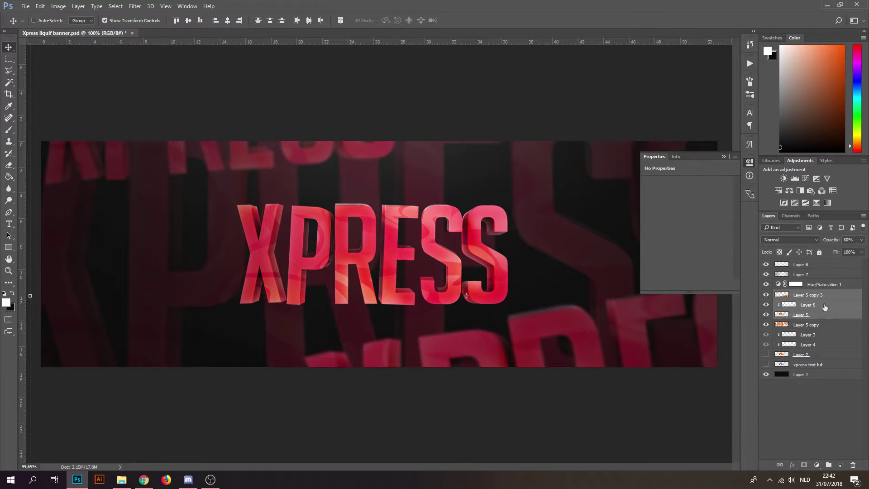
pyautogui.click(826, 306)
pyautogui.keyDown('shift'); pyautogui.click(823, 314); pyautogui.keyUp('shift')
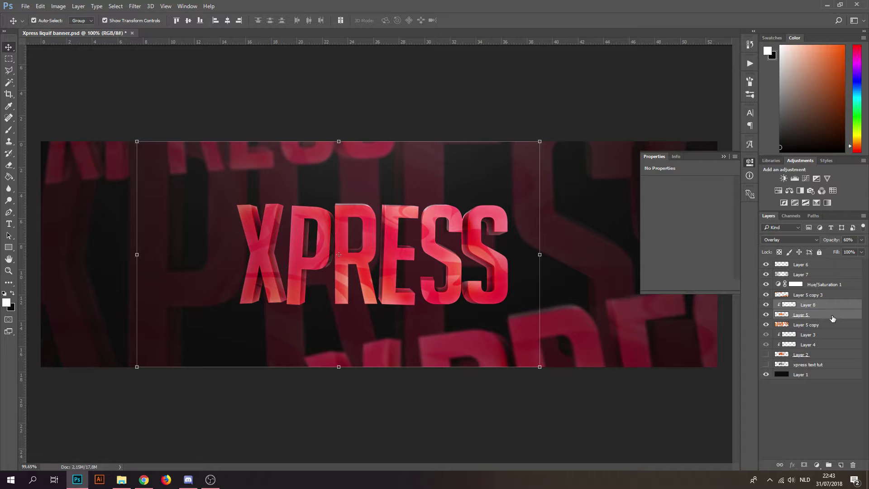
pyautogui.hotkey('ctrl', 'e')
pyautogui.hotkey('ctrl', 'j')
# Nudge Layer 8, the lower of the two stacked XPRESS copies, slightly to the right to X 15.42 cm
pyautogui.click(814, 315)
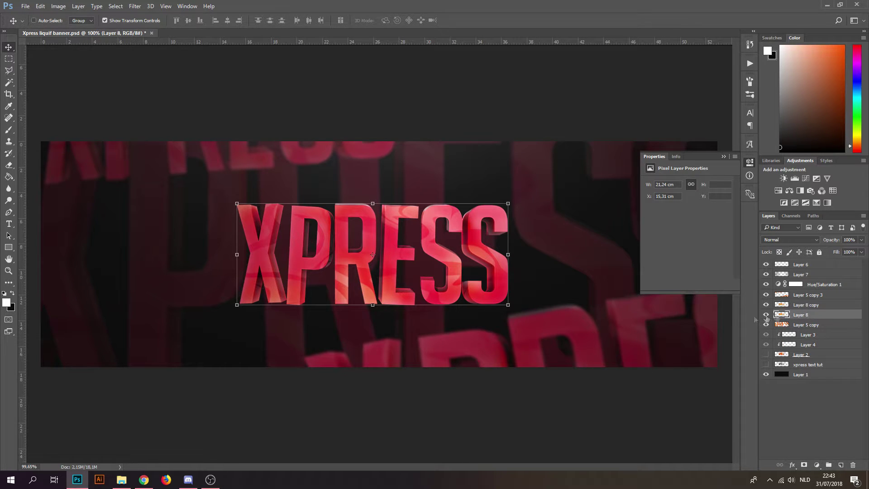
pyautogui.hotkey('ctrl', 't')
pyautogui.keyDown('alt'); pyautogui.scroll(2, 508, 312); pyautogui.keyUp('alt')
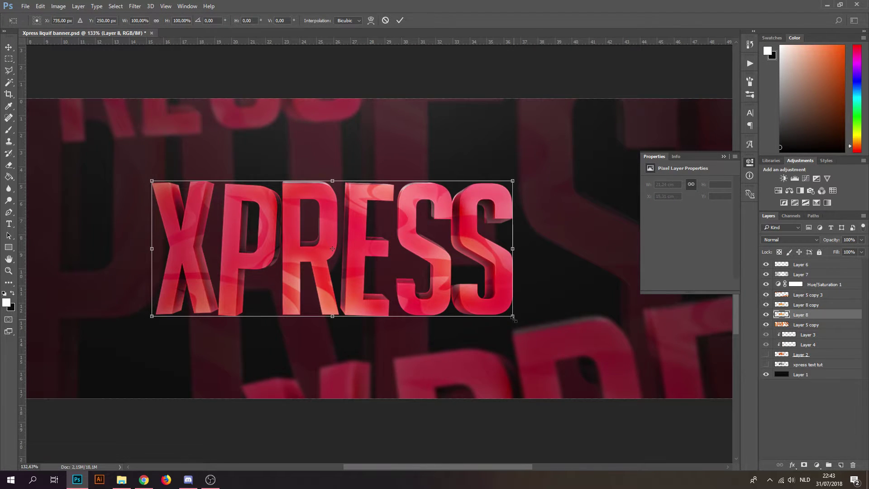
pyautogui.press('Down')
pyautogui.press('Down')
pyautogui.press('Down')
pyautogui.press('Down')
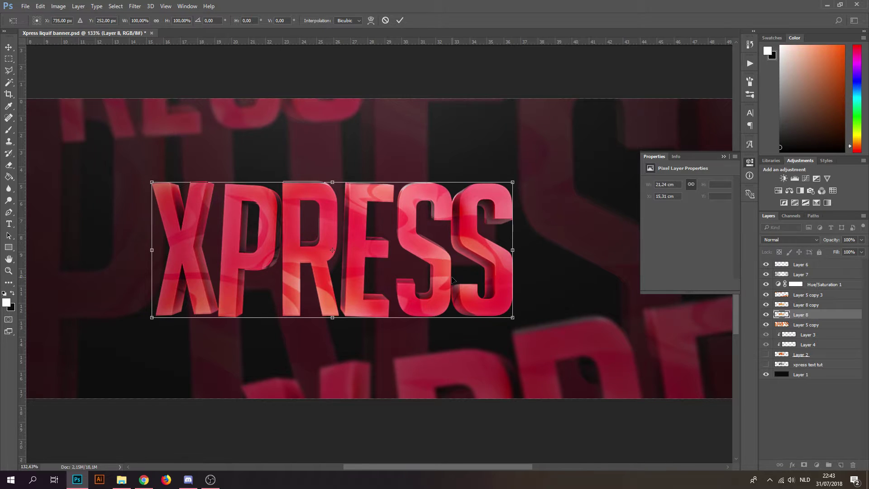
pyautogui.press('Return')
pyautogui.keyDown('alt'); pyautogui.scroll(2, 349, 240); pyautogui.keyUp('alt')
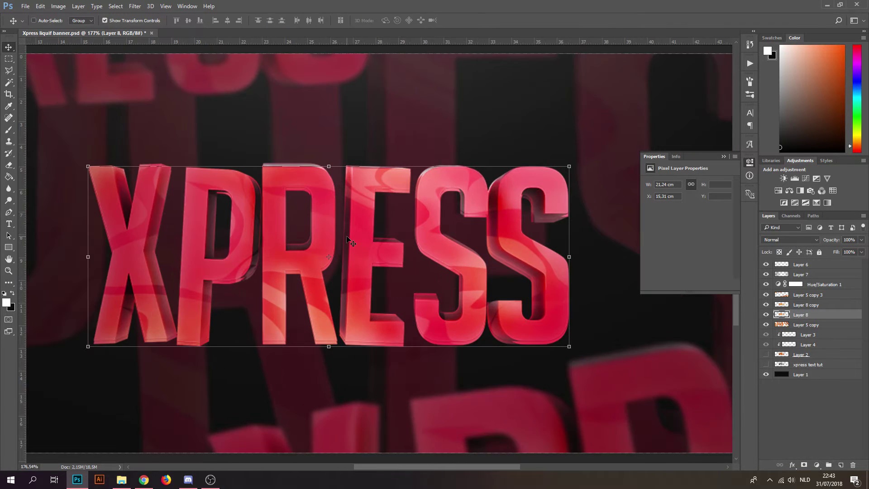
pyautogui.press('Right')
pyautogui.press('Right')
pyautogui.press('Right')
pyautogui.press('Up')
pyautogui.press('Up')
pyautogui.press('Up')
pyautogui.press('Up')
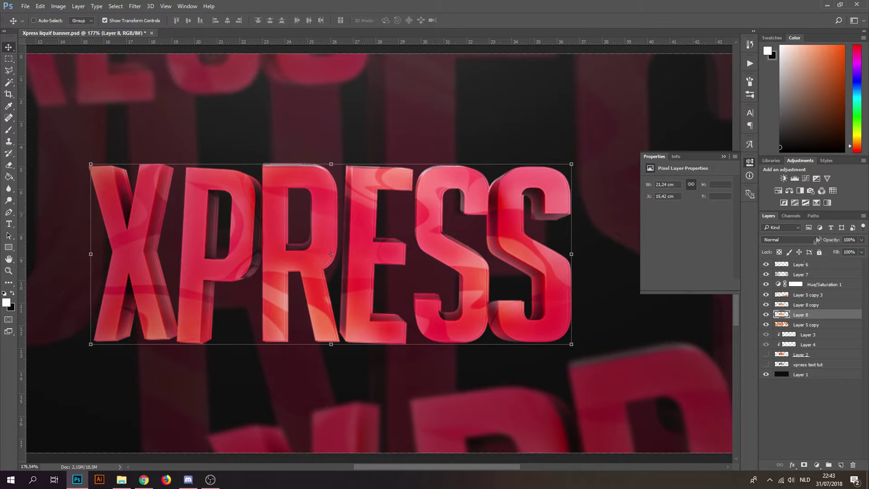
# Set the opacity of Layer 8 to 50%
pyautogui.write('60')
pyautogui.write('30')
pyautogui.write('5')
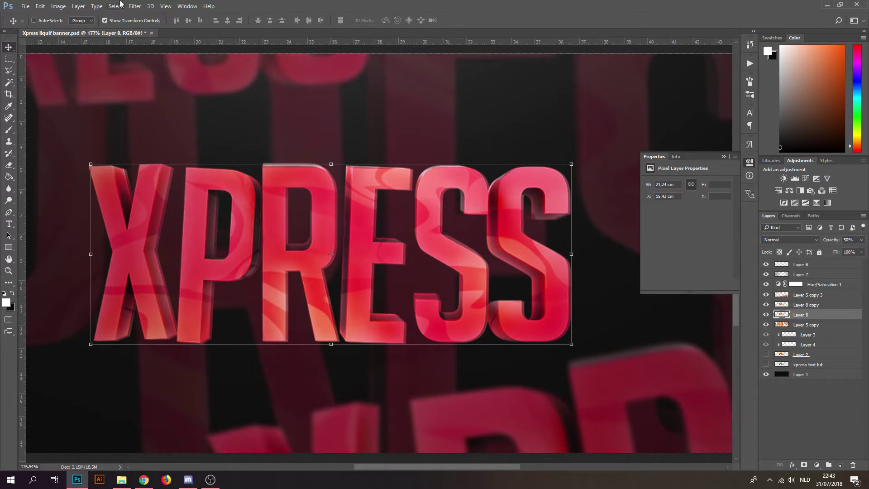
# Apply a Gaussian Blur with a radius of 3.1 pixels to Layer 8
pyautogui.click(135, 6)
pyautogui.moveTo(162, 108)
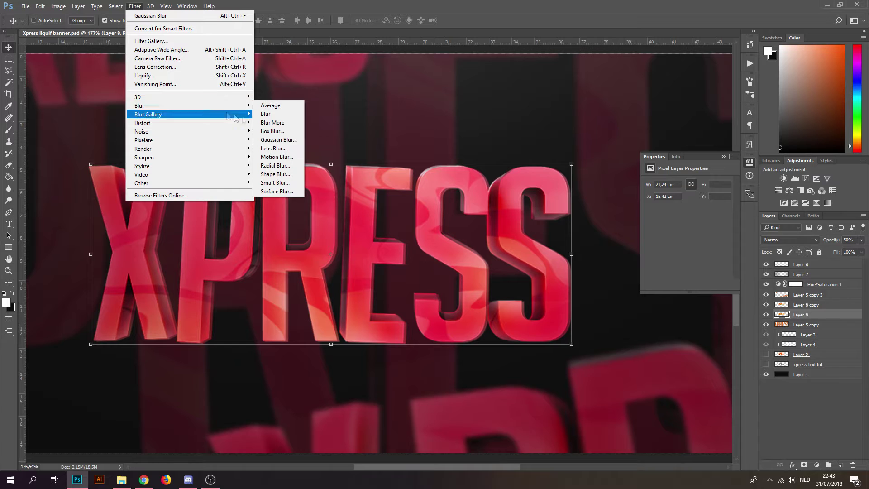
pyautogui.click(290, 140)
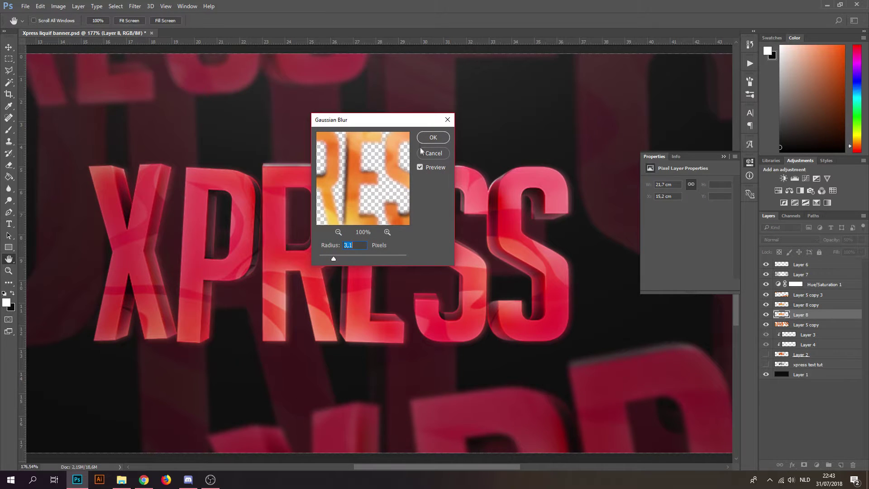
pyautogui.click(426, 137)
pyautogui.press('v')
pyautogui.hotkey('ctrl', '0')
pyautogui.keyDown('alt'); pyautogui.scroll(-1, 331, 138); pyautogui.keyUp('alt')
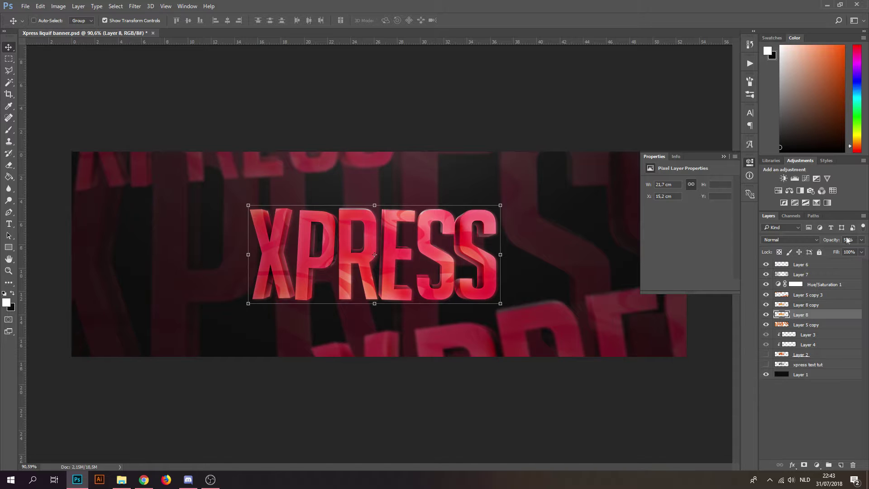
pyautogui.click(767, 304)
pyautogui.click(767, 305)
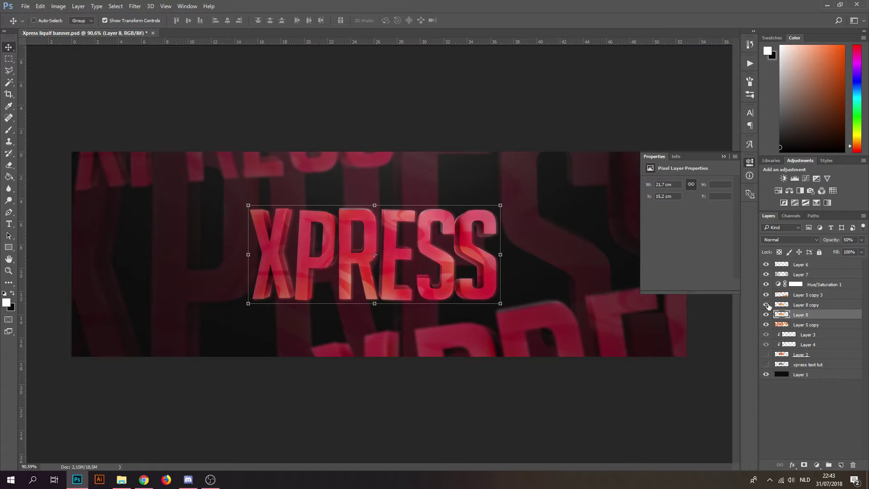
pyautogui.click(9, 58)
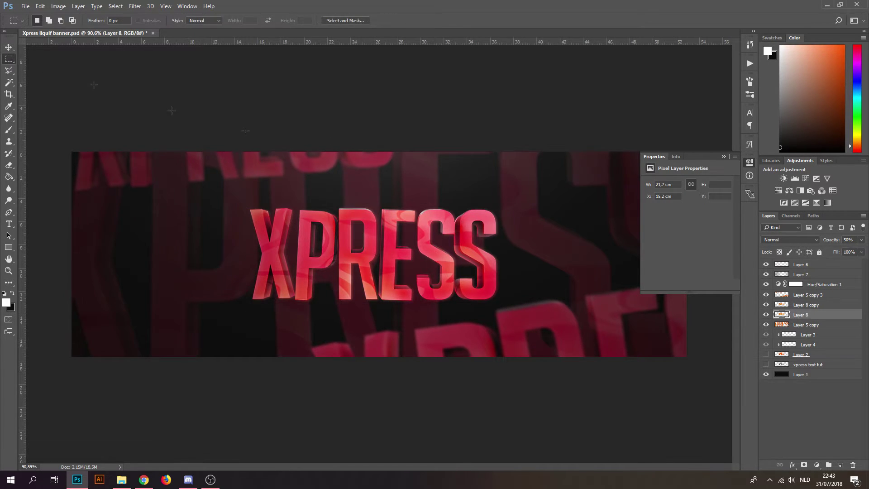
pyautogui.keyDown('alt'); pyautogui.scroll(-4, 411, 253); pyautogui.keyUp('alt')
pyautogui.keyDown('alt'); pyautogui.scroll(4, 412, 253); pyautogui.keyUp('alt')
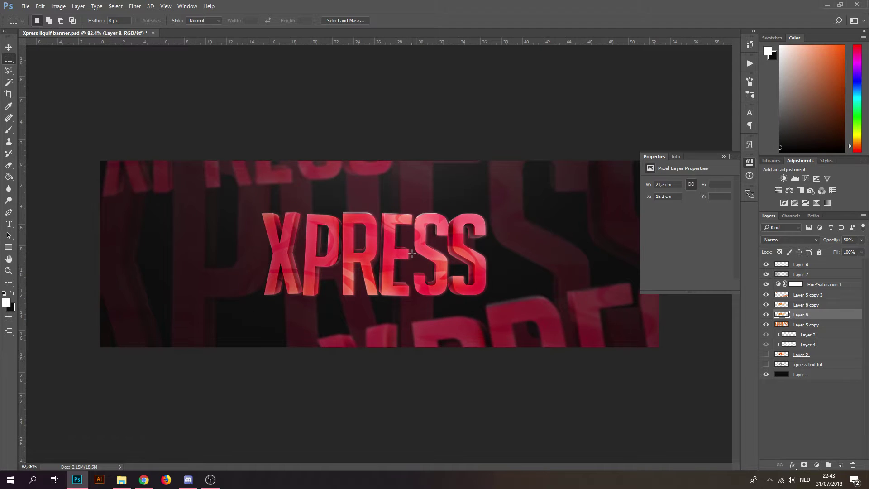
pyautogui.keyDown('alt'); pyautogui.scroll(1, 412, 253); pyautogui.keyUp('alt')
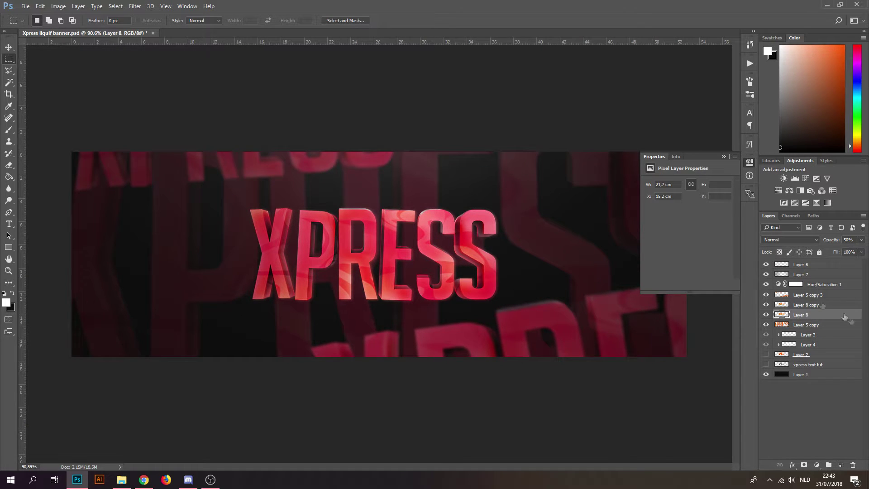
# On a new layer above Layer 5 copy 3, draw a closed Pen path curving across the lower XPRESS letters and around the banner's lower part
pyautogui.click(833, 295)
pyautogui.click(839, 464)
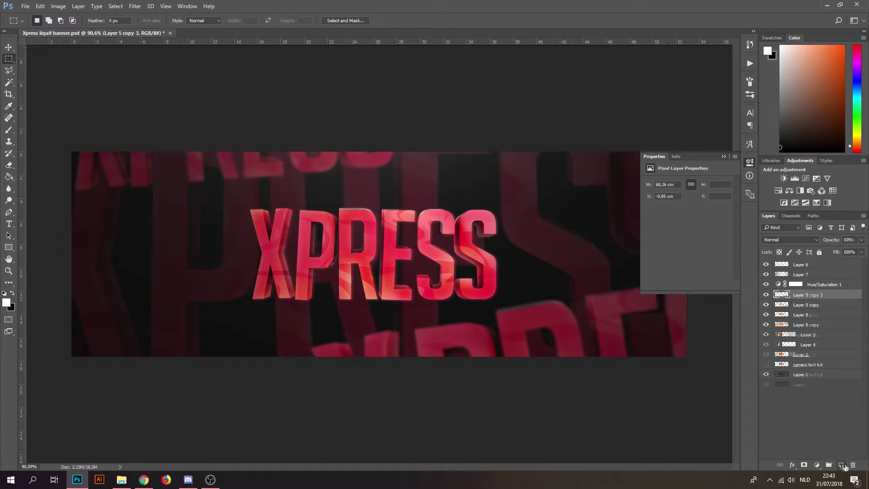
pyautogui.click(8, 212)
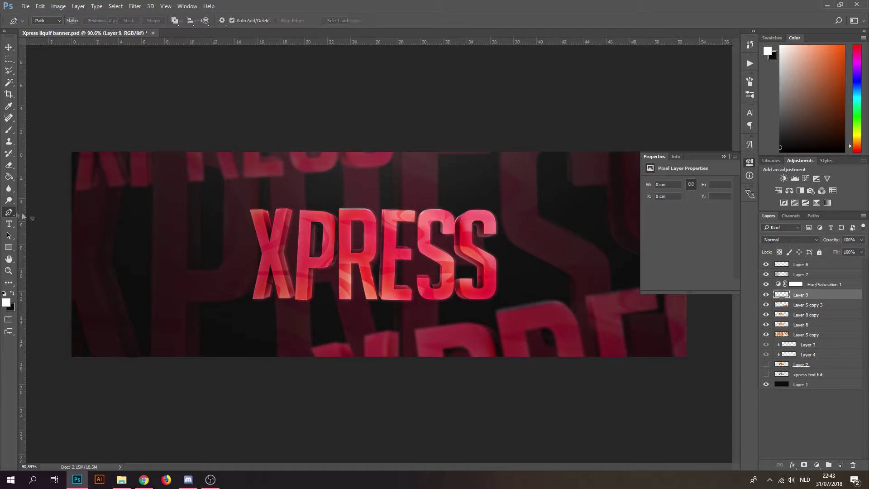
pyautogui.click(59, 213)
pyautogui.keyDown('alt'); pyautogui.scroll(-5, 288, 279); pyautogui.keyUp('alt')
pyautogui.moveTo(590, 298); pyautogui.dragTo(747, 295)
pyautogui.click(657, 339)
pyautogui.click(520, 378)
pyautogui.click(399, 371)
pyautogui.click(246, 335)
pyautogui.click(151, 313)
pyautogui.click(181, 229)
# Fill the closed path with white at 100% opacity on Layer 9 and delete the path
pyautogui.rightClick(198, 266)
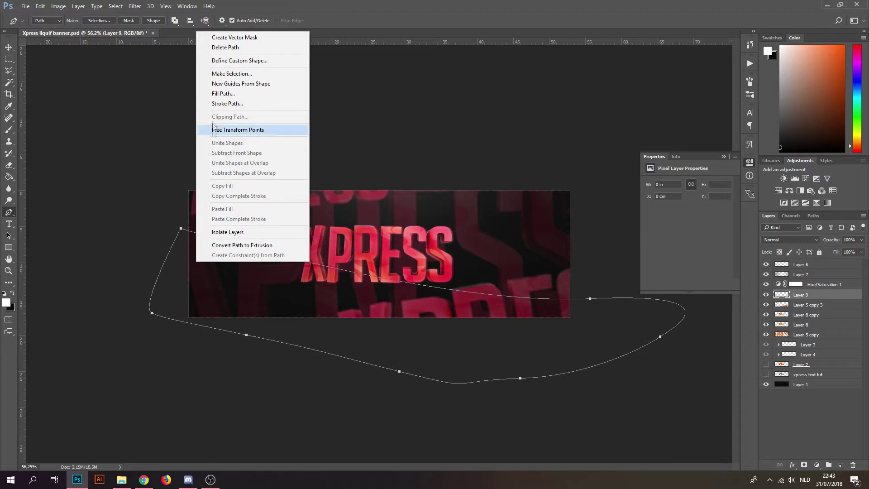
pyautogui.click(219, 95)
pyautogui.click(450, 101)
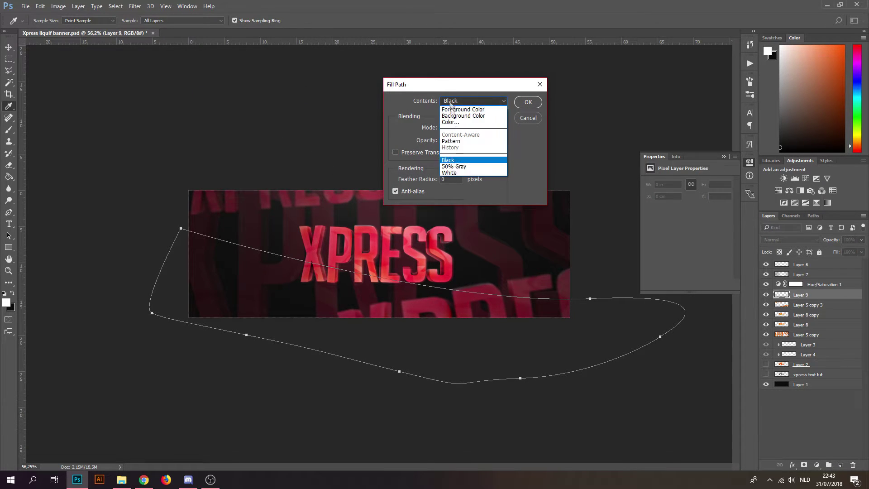
pyautogui.click(463, 173)
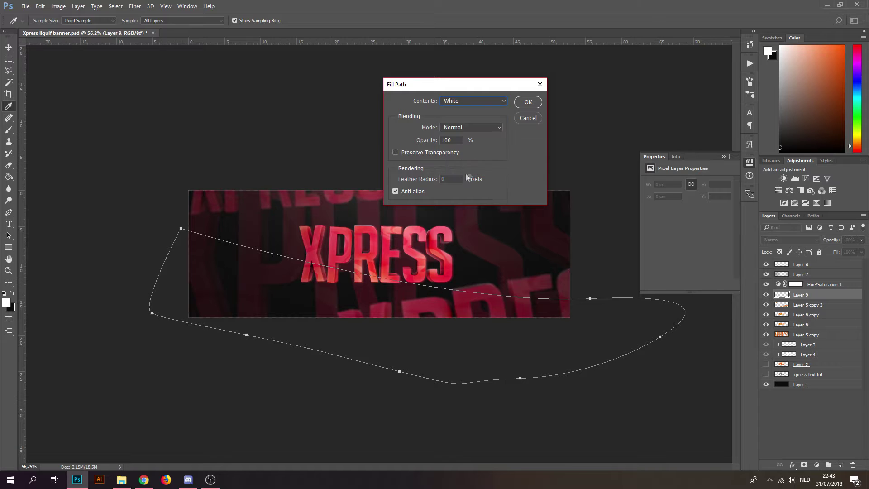
pyautogui.click(524, 103)
pyautogui.rightClick(450, 208)
pyautogui.click(477, 223)
pyautogui.keyDown('alt'); pyautogui.scroll(4, 500, 261); pyautogui.keyUp('alt')
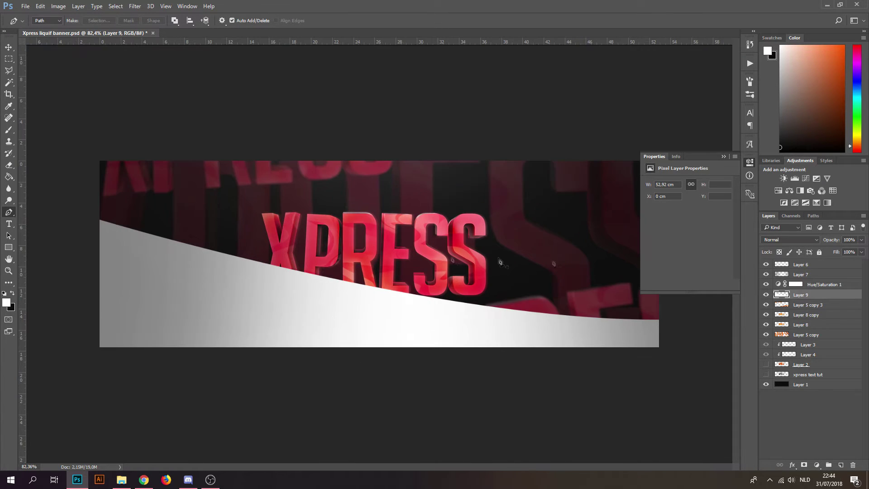
# Set Layer 9's blend mode to Soft Light and move it below Layer 8, directly above Layer 5 copy
pyautogui.click(774, 240)
pyautogui.click(777, 301)
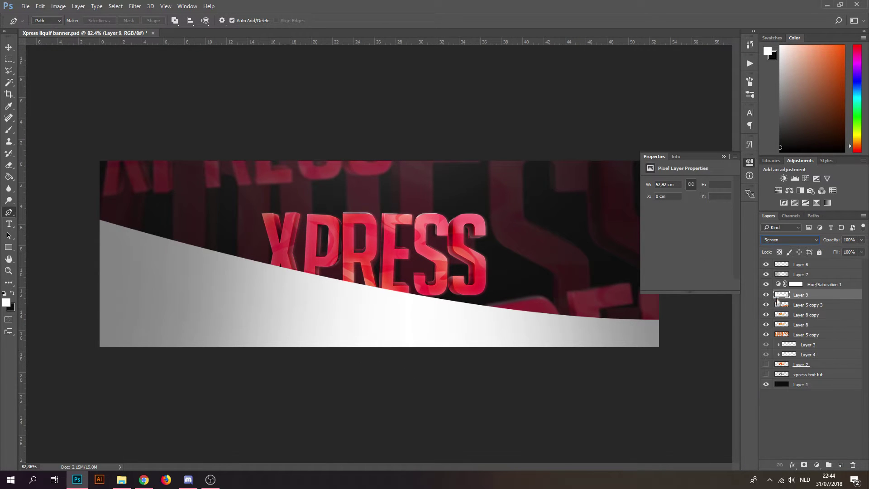
pyautogui.click(784, 240)
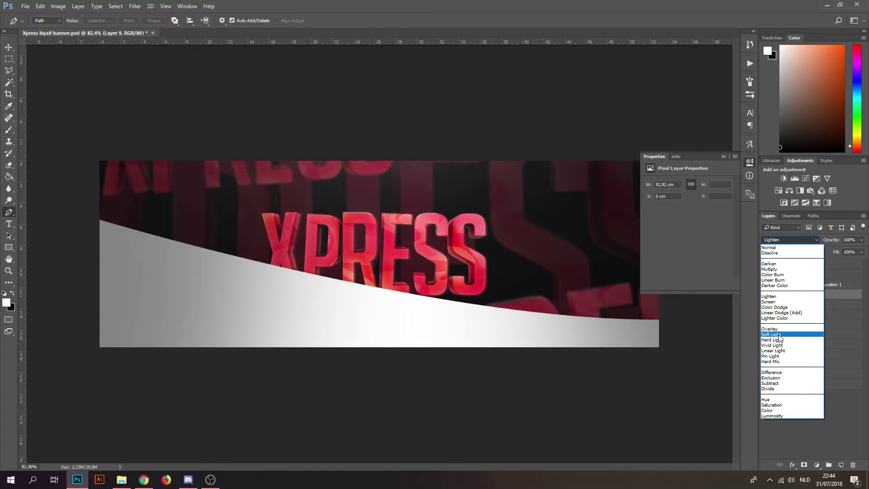
pyautogui.click(782, 336)
pyautogui.moveTo(802, 295); pyautogui.dragTo(805, 328)
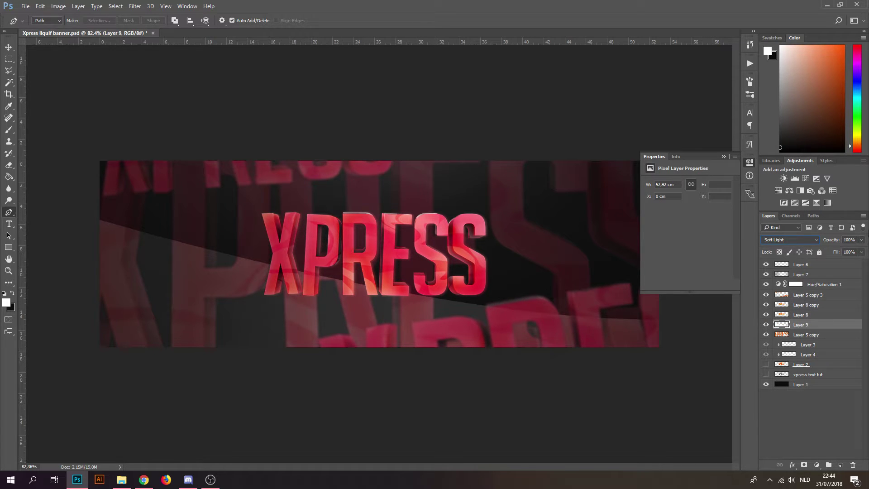
# Lower the opacity of Layer 9 to 22%
pyautogui.write('20')
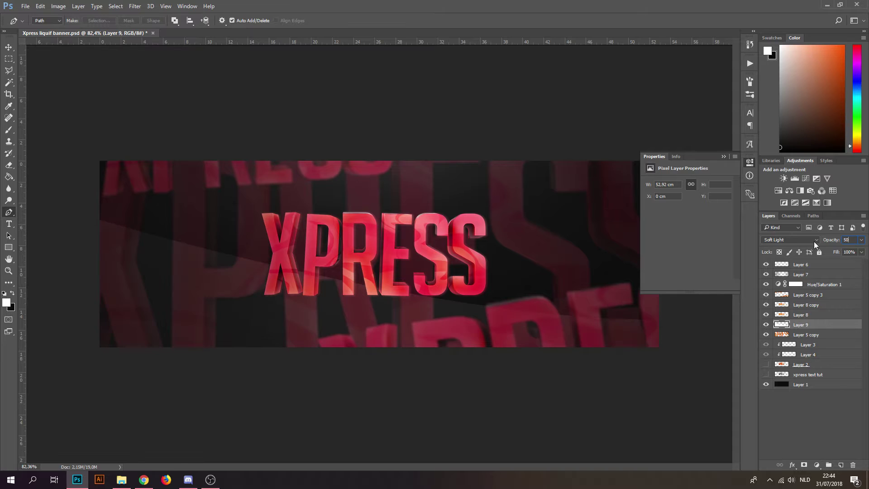
pyautogui.press('BackSpace')
pyautogui.press('BackSpace')
pyautogui.write('1')
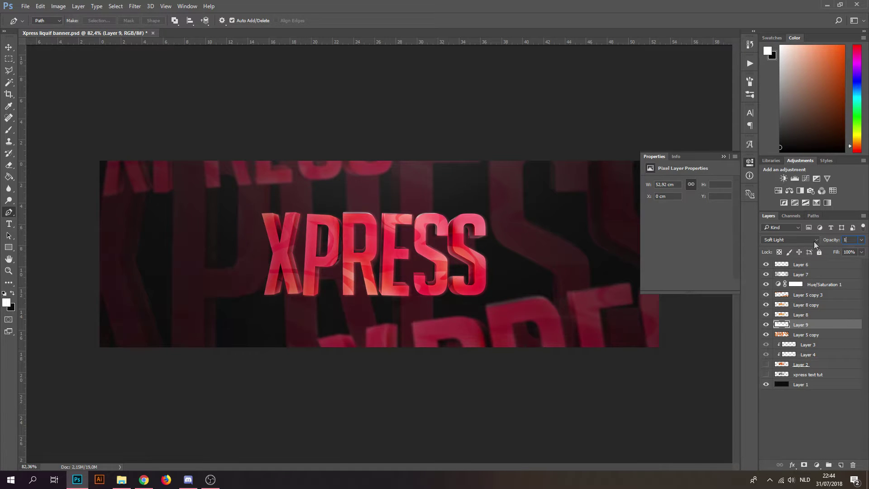
pyautogui.write('0')
pyautogui.moveTo(832, 242); pyautogui.dragTo(838, 242)
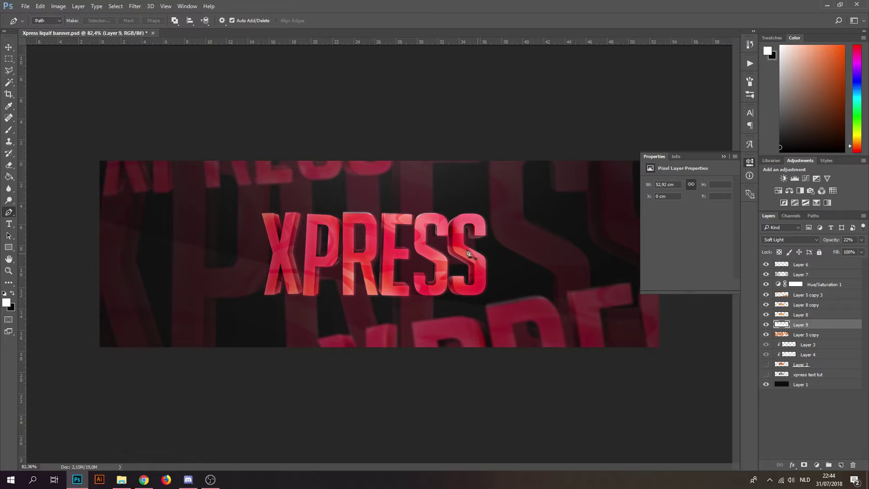
# Sample a crimson red from the letter X as the foreground colour and add a new layer above Hue/Saturation 1
pyautogui.click(9, 47)
pyautogui.keyDown('alt'); pyautogui.scroll(-2, 360, 240); pyautogui.keyUp('alt')
pyautogui.keyDown('alt'); pyautogui.scroll(3, 360, 240); pyautogui.keyUp('alt')
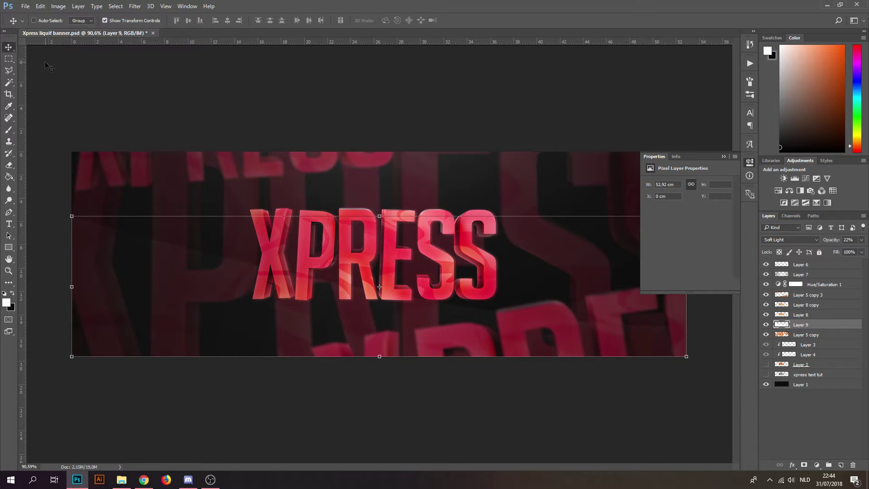
pyautogui.click(8, 59)
pyautogui.keyDown('alt'); pyautogui.scroll(4, 441, 267); pyautogui.keyUp('alt')
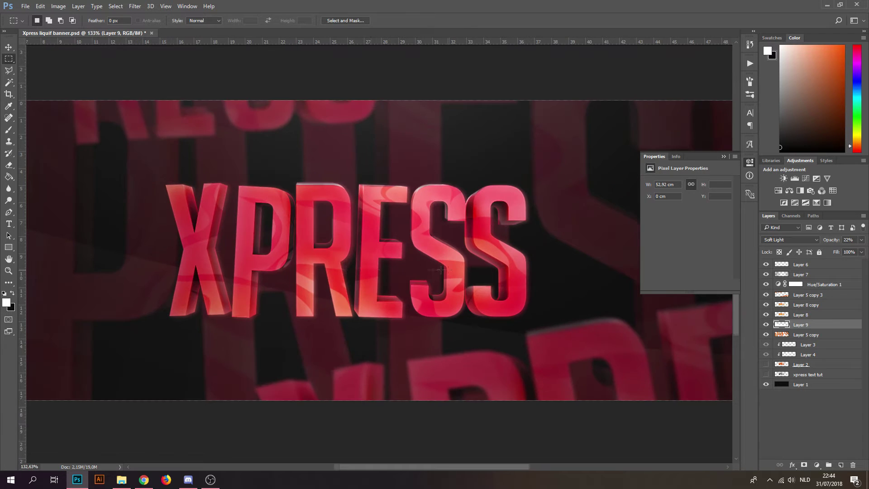
pyautogui.click(6, 303)
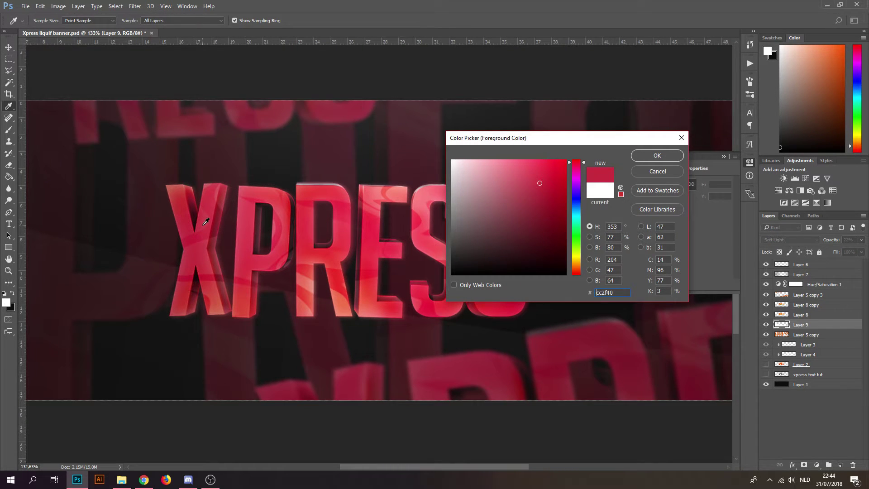
pyautogui.click(674, 155)
pyautogui.click(808, 285)
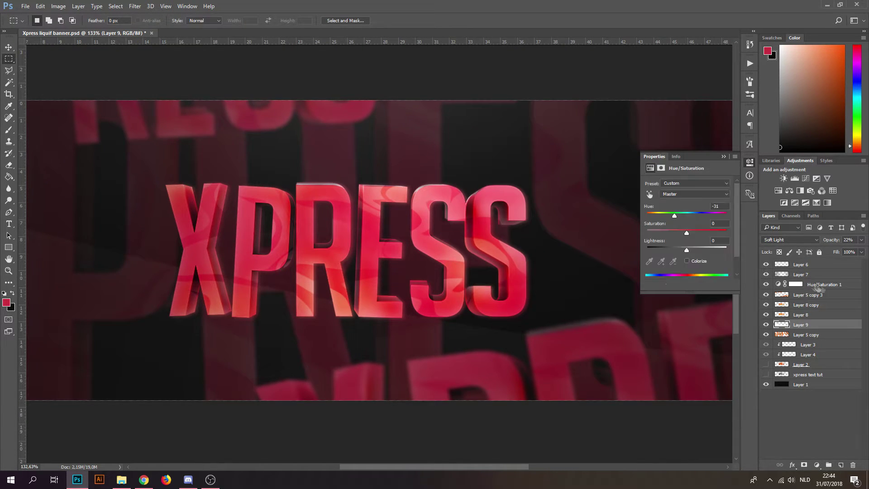
pyautogui.click(842, 465)
pyautogui.keyDown('alt'); pyautogui.scroll(-3, 517, 270); pyautogui.keyUp('alt')
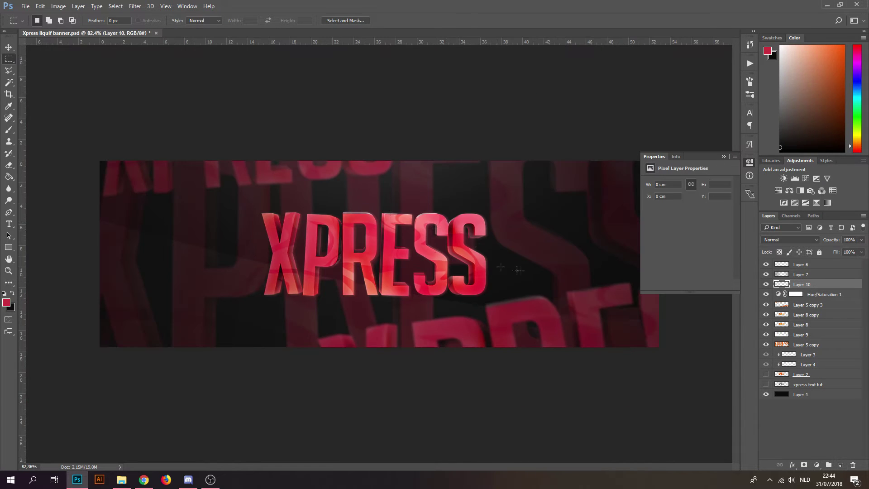
# Set the soft round brush to 500 px and paint crimson glow spots around the banner's edges on Layer 10
pyautogui.click(8, 130)
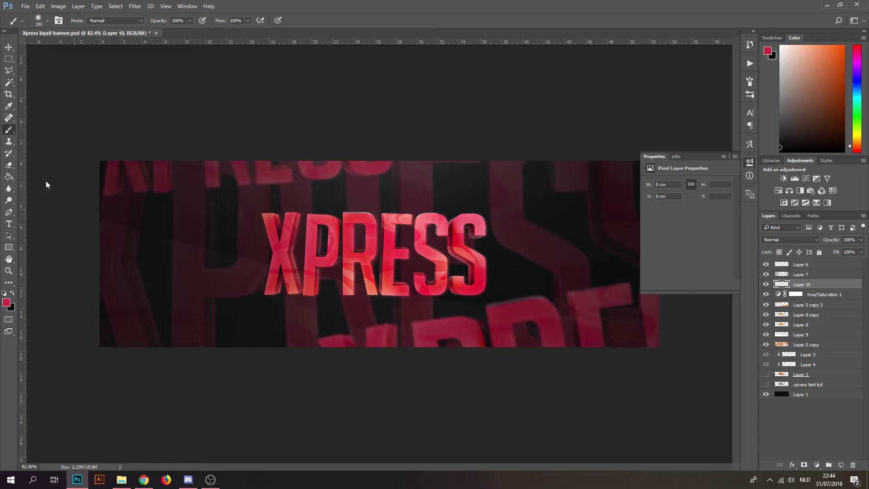
pyautogui.click(45, 21)
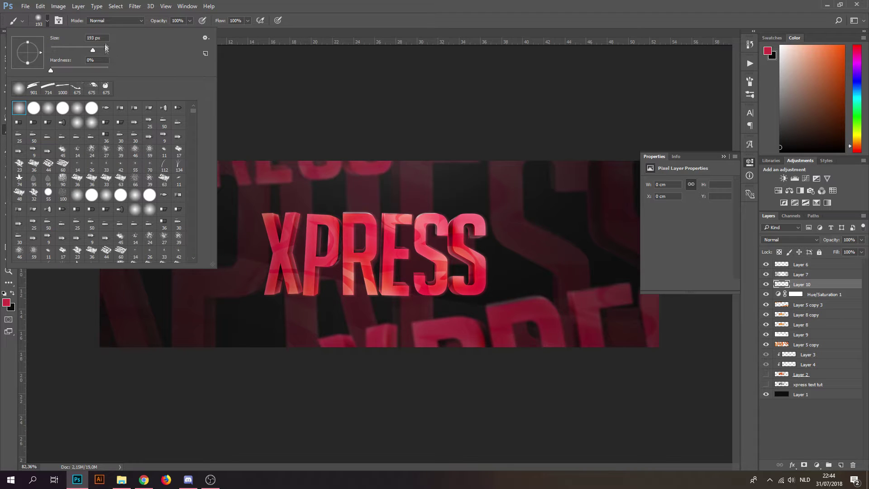
pyautogui.write('500')
pyautogui.press('Return')
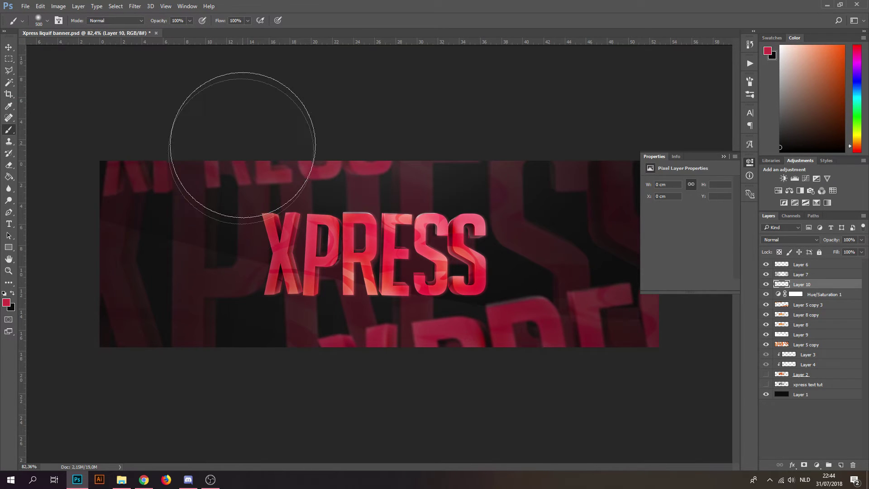
pyautogui.click(466, 172)
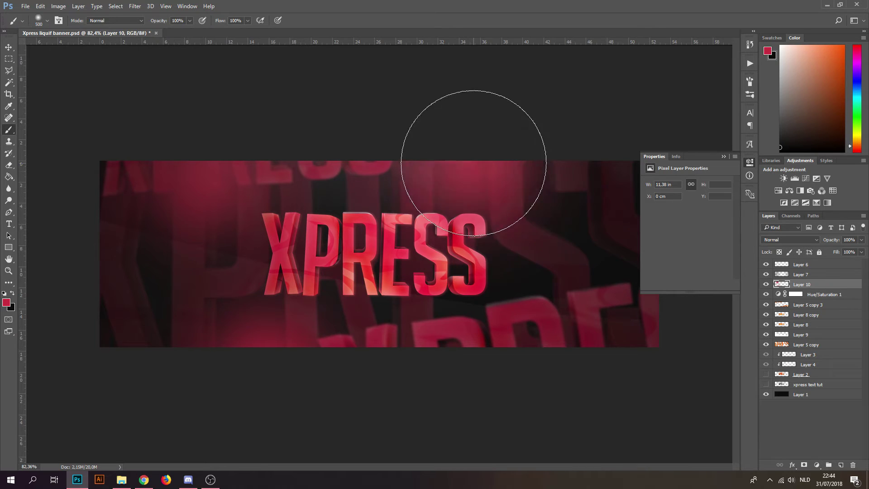
pyautogui.click(604, 316)
pyautogui.click(78, 266)
pyautogui.hotkey('ctrl', '-')
pyautogui.keyDown('alt'); pyautogui.scroll(-1, 361, 172); pyautogui.keyUp('alt')
# Try the Soft Light, Overlay and Color Dodge blend modes on Layer 10
pyautogui.click(779, 243)
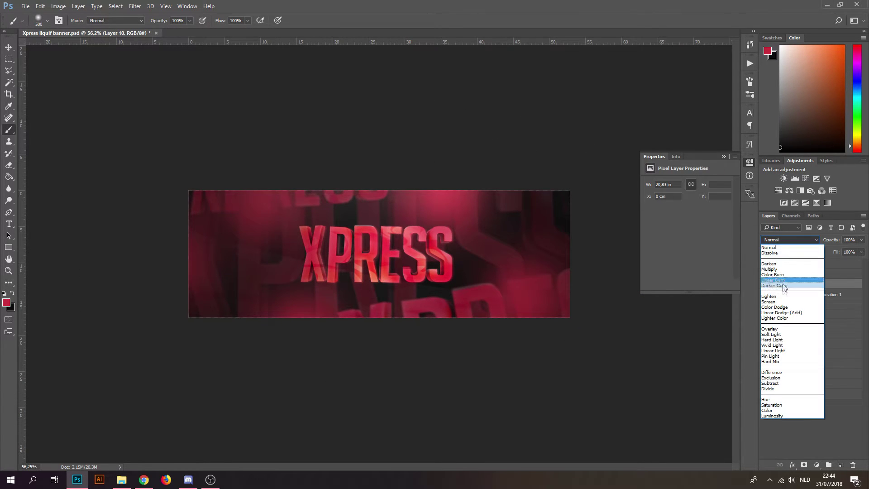
pyautogui.click(778, 335)
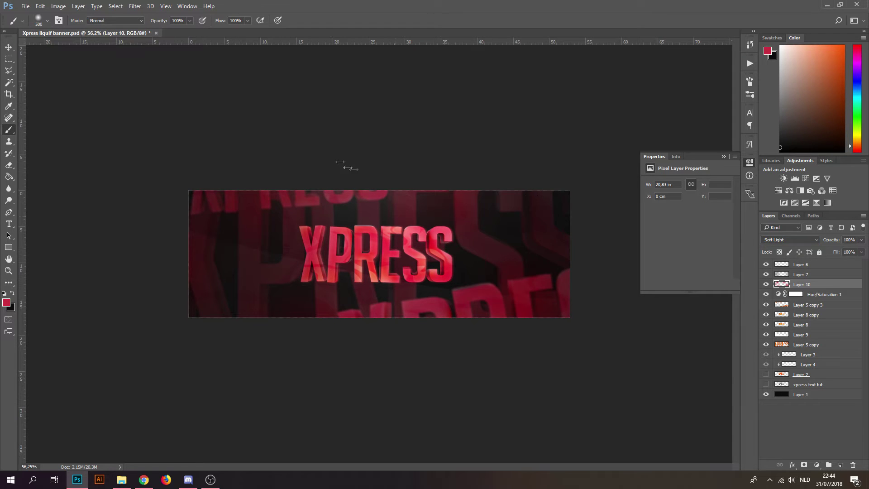
pyautogui.keyDown('alt'); pyautogui.scroll(2, 381, 255); pyautogui.keyUp('alt')
pyautogui.click(789, 240)
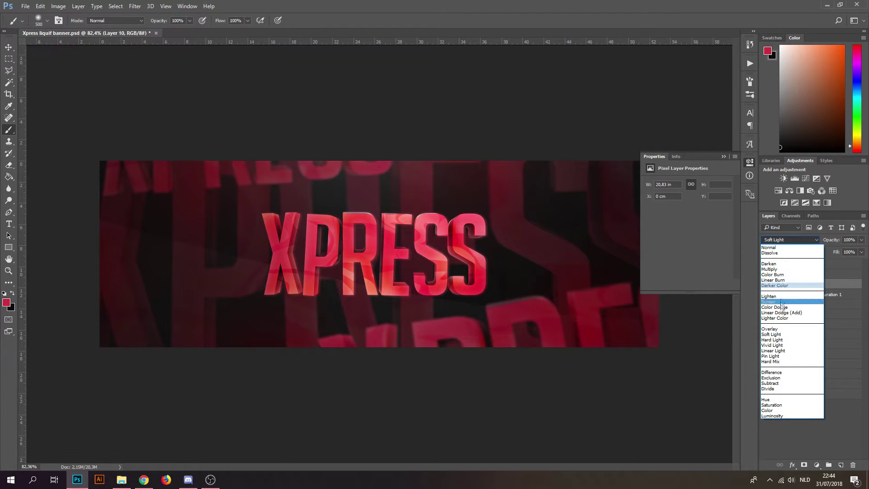
pyautogui.click(772, 329)
pyautogui.click(784, 242)
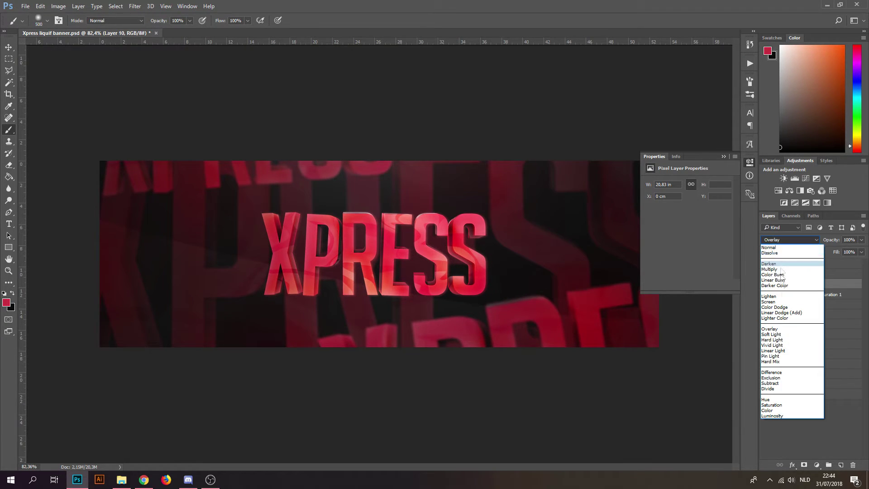
pyautogui.click(778, 307)
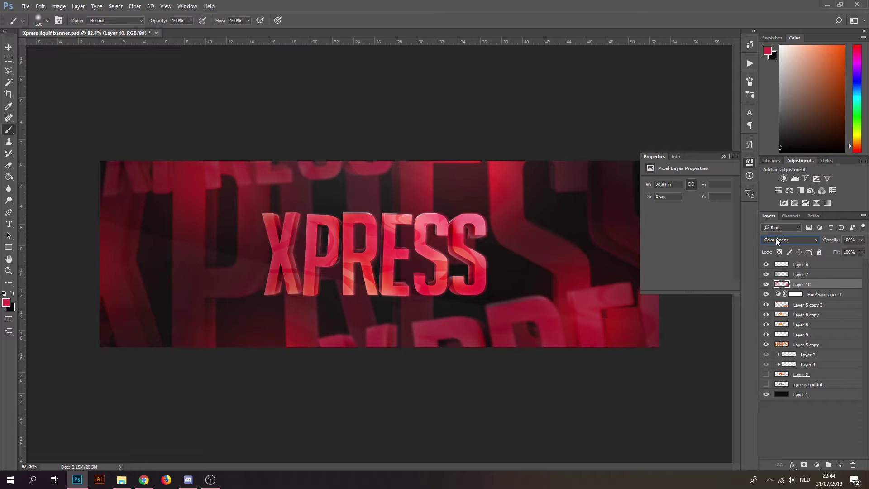
# Blend Layer 10 in Lighten mode at 30% opacity and collapse the layer properties covering part of the banner
pyautogui.scroll(2, 776, 238)
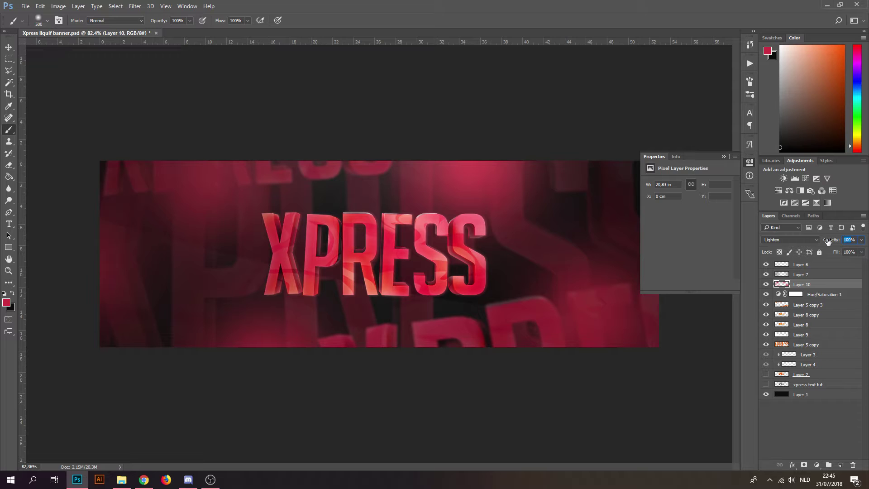
pyautogui.write('30')
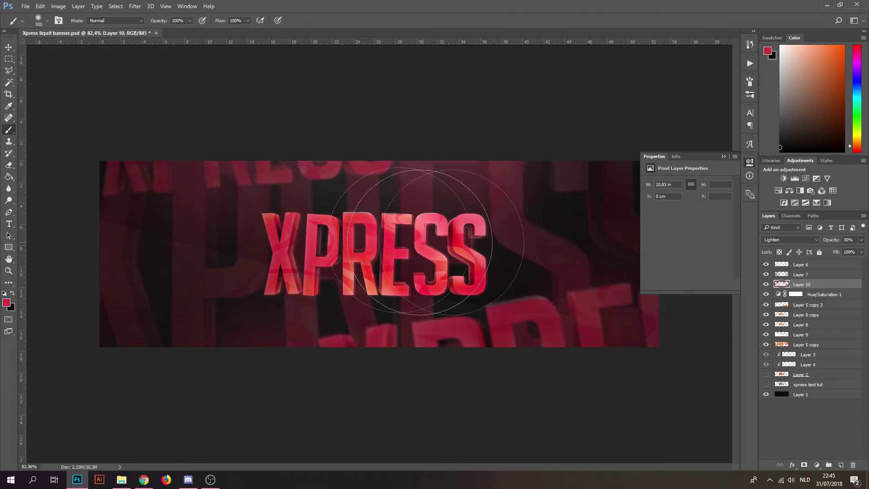
pyautogui.keyDown('alt'); pyautogui.scroll(3, 391, 243); pyautogui.keyUp('alt')
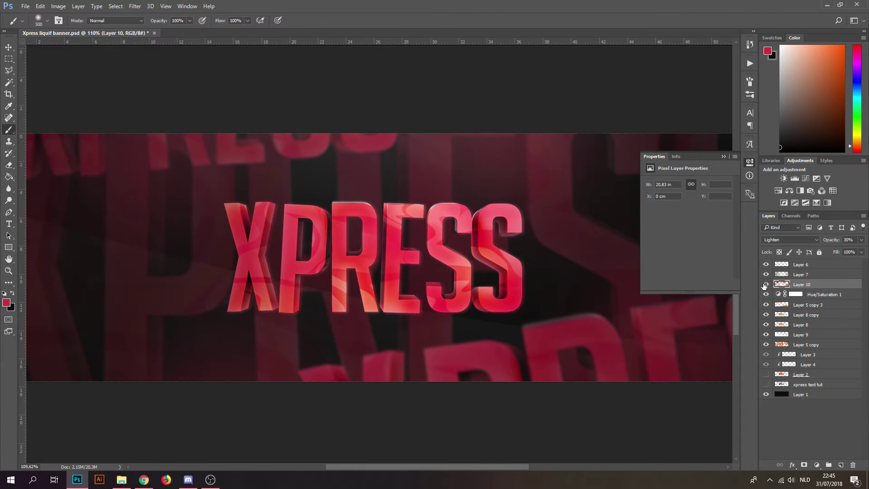
pyautogui.keyDown('alt'); pyautogui.scroll(-3, 422, 310); pyautogui.keyUp('alt')
pyautogui.keyDown('alt'); pyautogui.scroll(3, 402, 220); pyautogui.keyUp('alt')
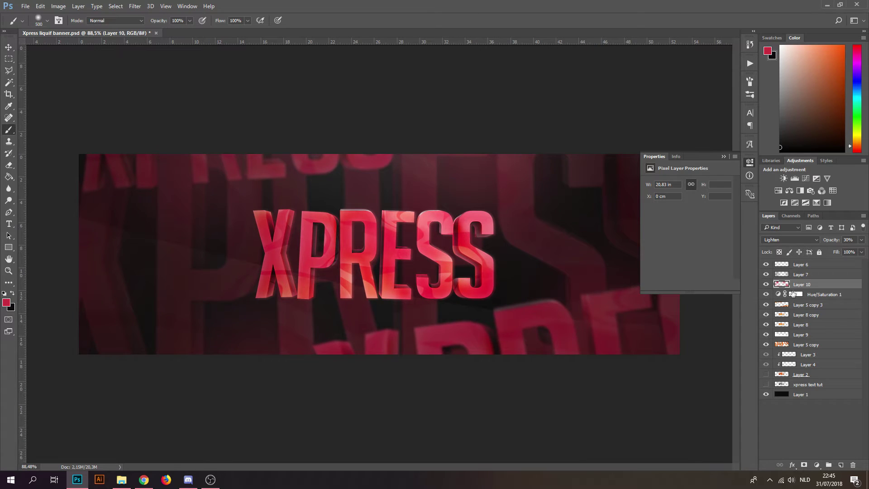
pyautogui.keyDown('alt'); pyautogui.scroll(-1, 379, 320); pyautogui.keyUp('alt')
pyautogui.keyDown('alt'); pyautogui.scroll(1, 378, 320); pyautogui.keyUp('alt')
pyautogui.keyDown('alt'); pyautogui.scroll(-1, 379, 320); pyautogui.keyUp('alt')
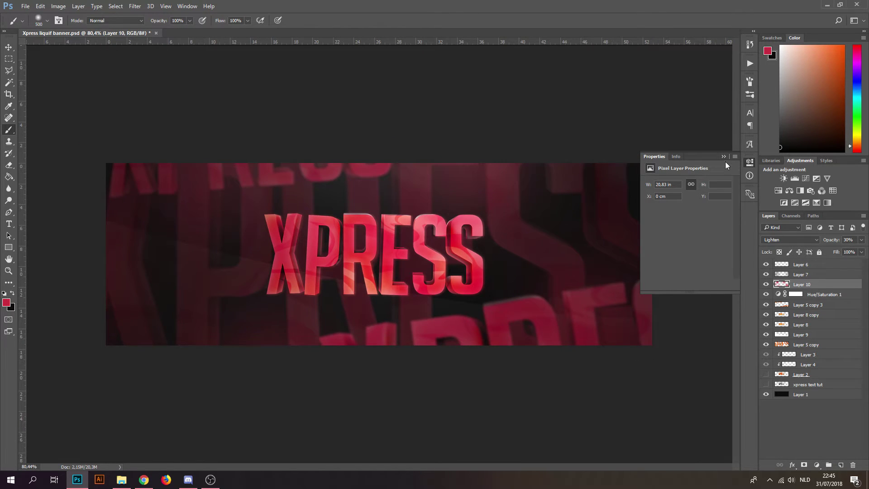
pyautogui.click(723, 156)
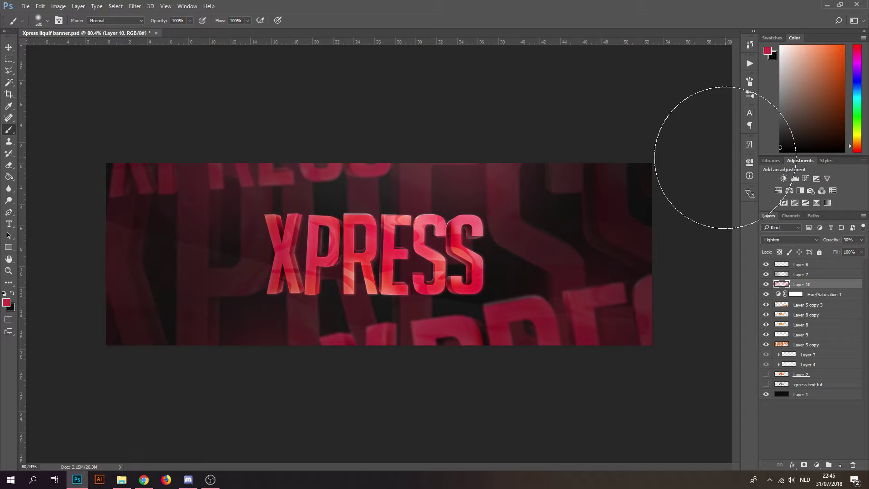
pyautogui.keyDown('alt'); pyautogui.scroll(3, 401, 217); pyautogui.keyUp('alt')
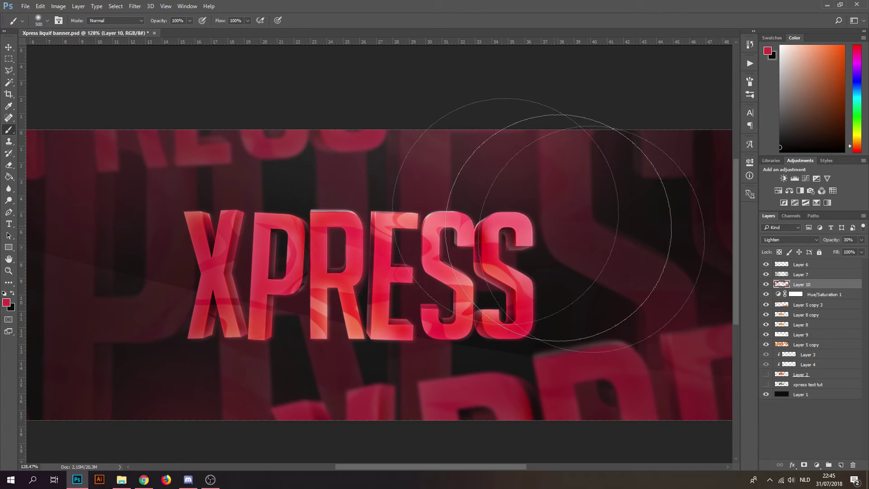
pyautogui.click(810, 316)
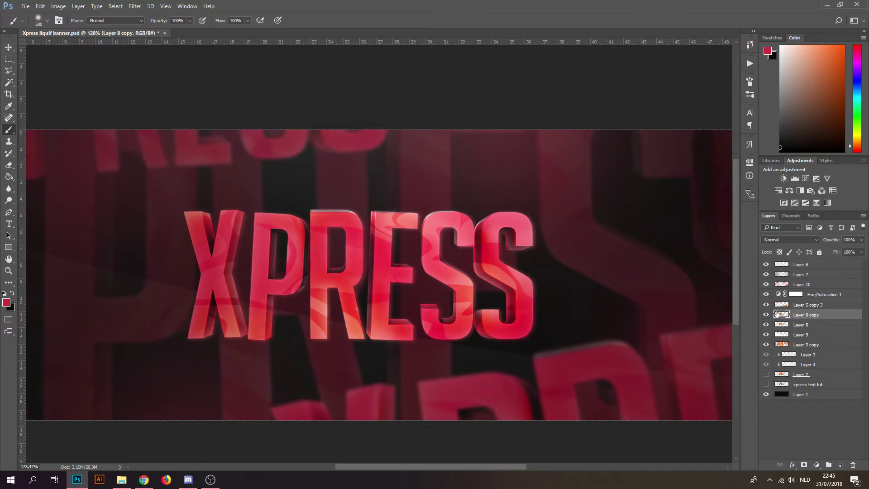
pyautogui.click(767, 315)
pyautogui.click(767, 316)
pyautogui.doubleClick(839, 317)
pyautogui.click(530, 259)
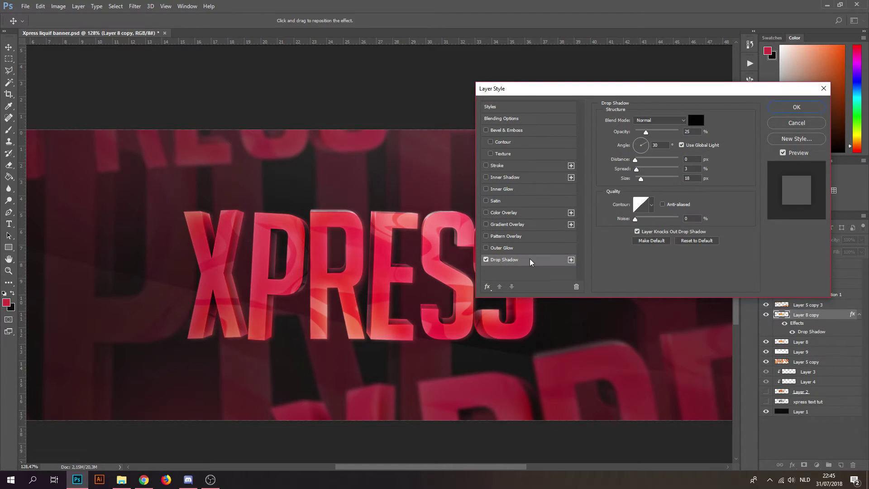
pyautogui.click(797, 122)
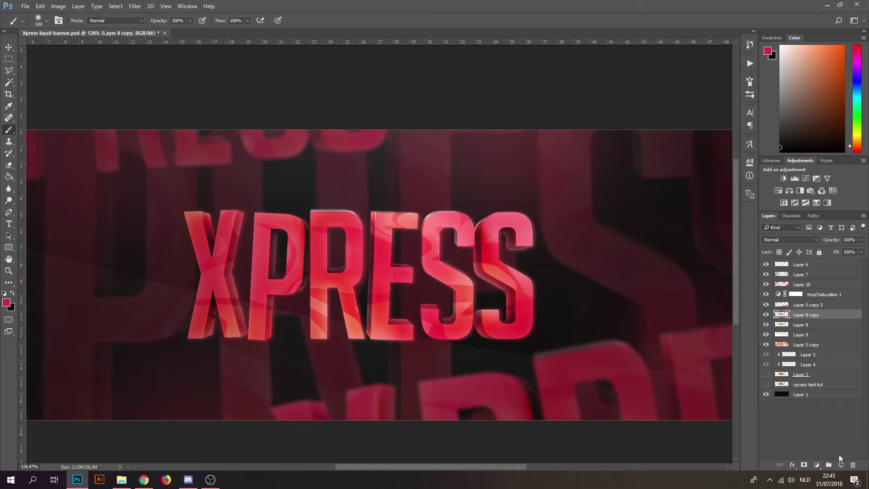
# Add a new layer directly beneath Layer 8 and draw a long, thin elliptical selection below the XPRESS text
pyautogui.click(839, 465)
pyautogui.moveTo(796, 324); pyautogui.dragTo(796, 340)
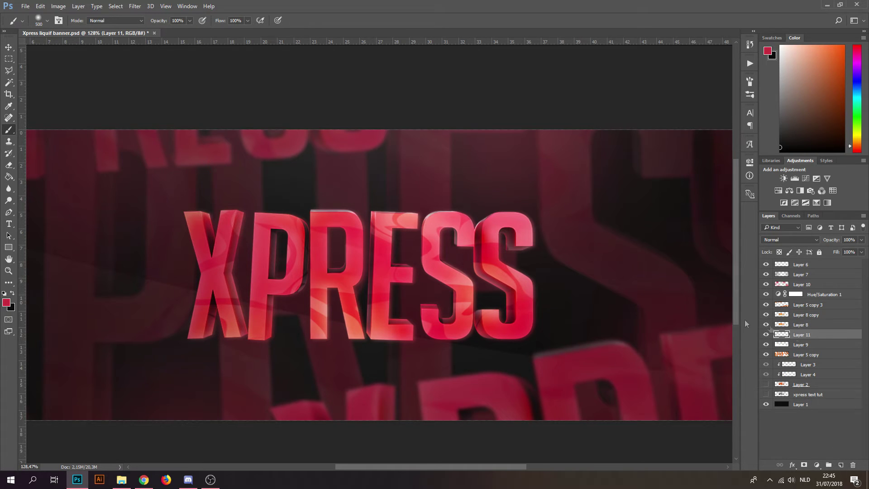
pyautogui.click(9, 59)
pyautogui.click(45, 66)
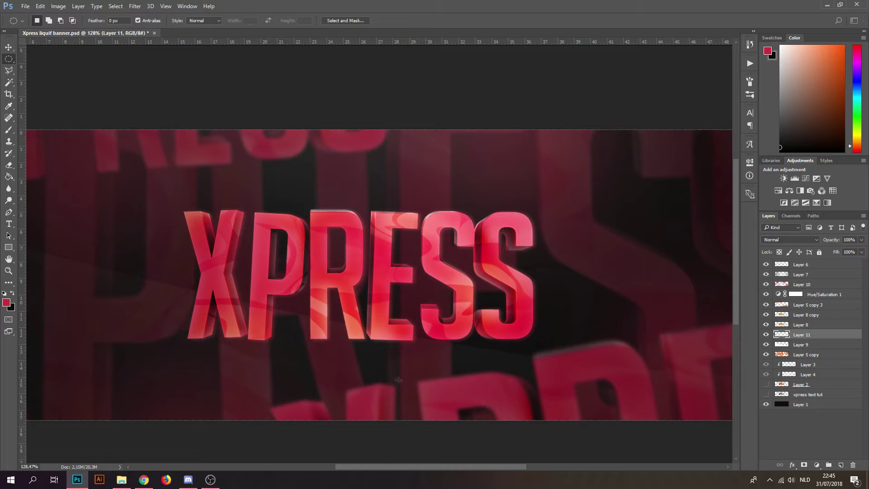
pyautogui.moveTo(522, 375); pyautogui.dragTo(163, 364)
# Swap the foreground and background colours, fill the elliptical selection with black and deselect it
pyautogui.press('g')
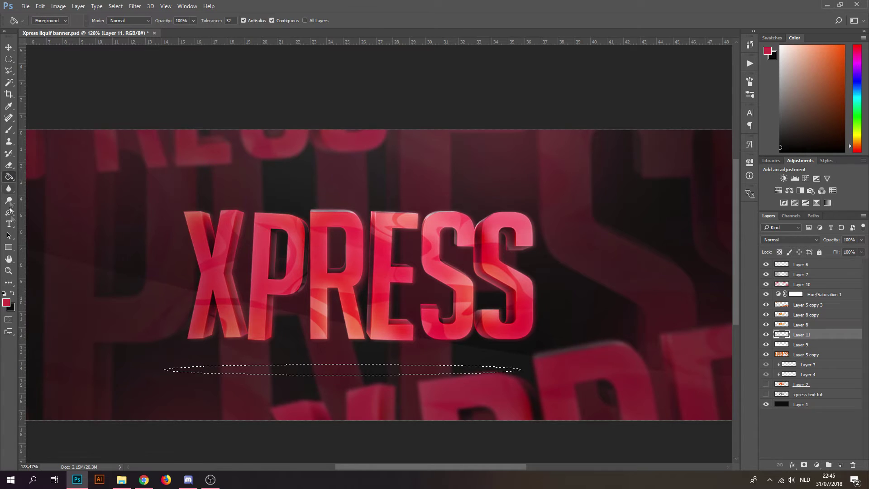
pyautogui.click(14, 293)
pyautogui.click(263, 372)
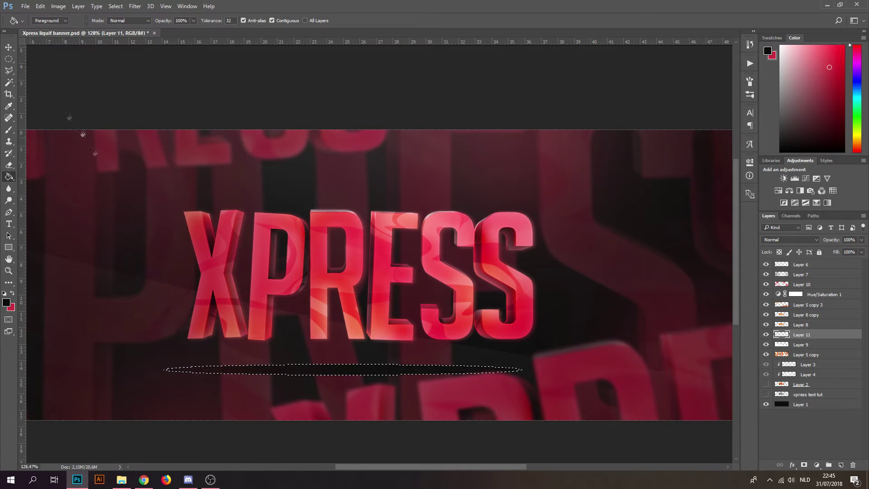
pyautogui.press('m')
# Soften the black ellipse with a Gaussian Blur of 4.0 pixels radius
pyautogui.click(135, 6)
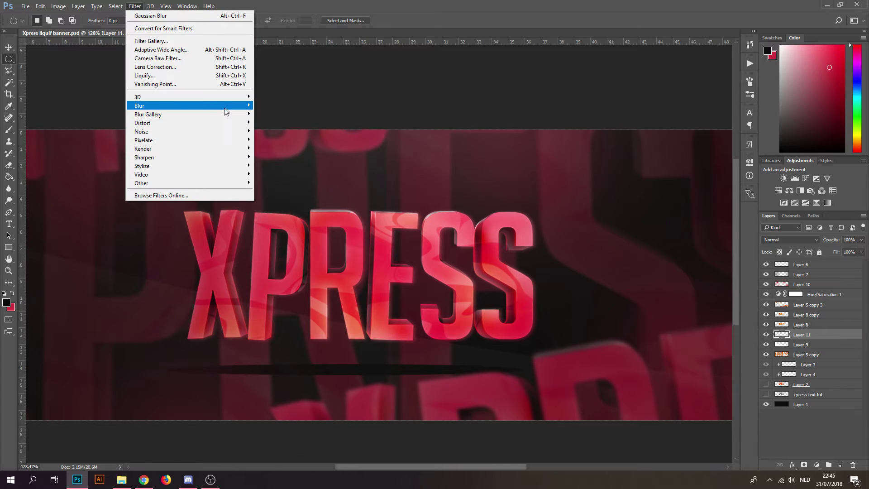
pyautogui.moveTo(228, 107)
pyautogui.click(277, 140)
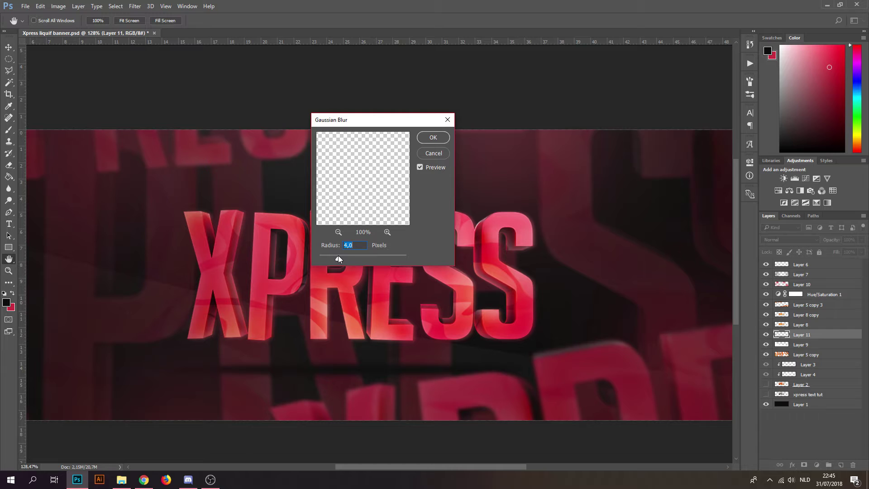
pyautogui.click(433, 137)
# Move the blurred shadow up to just under the XPRESS letters and set its layer opacity to 80%
pyautogui.click(9, 47)
pyautogui.moveTo(369, 370); pyautogui.dragTo(415, 354)
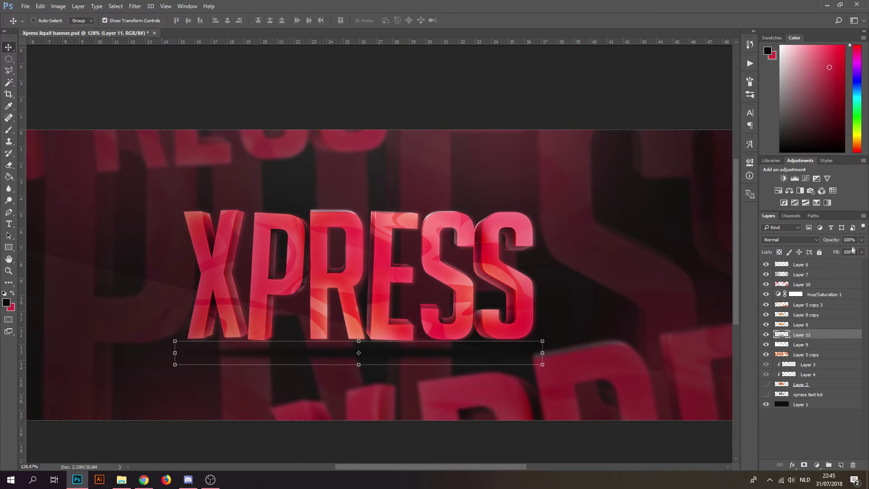
pyautogui.write('80')
pyautogui.press('Return')
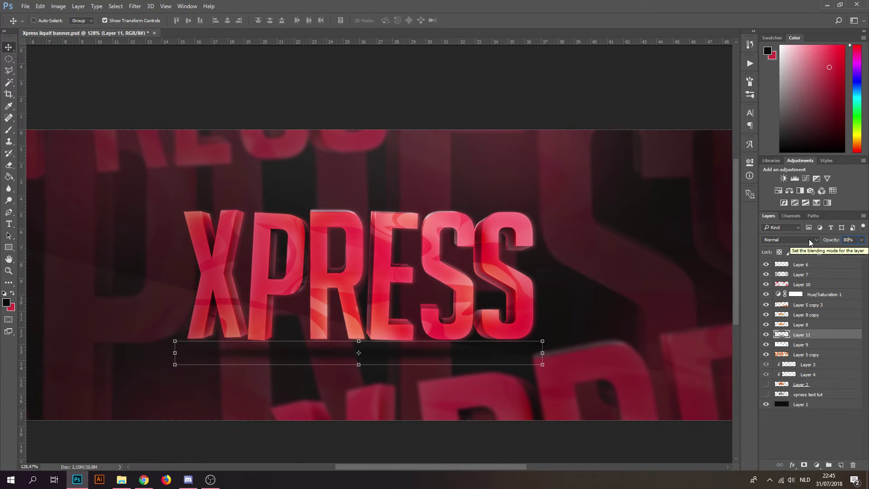
# Duplicate Layer 8 copy, flip the duplicate horizontally and place it below the original XPRESS text
pyautogui.click(7, 60)
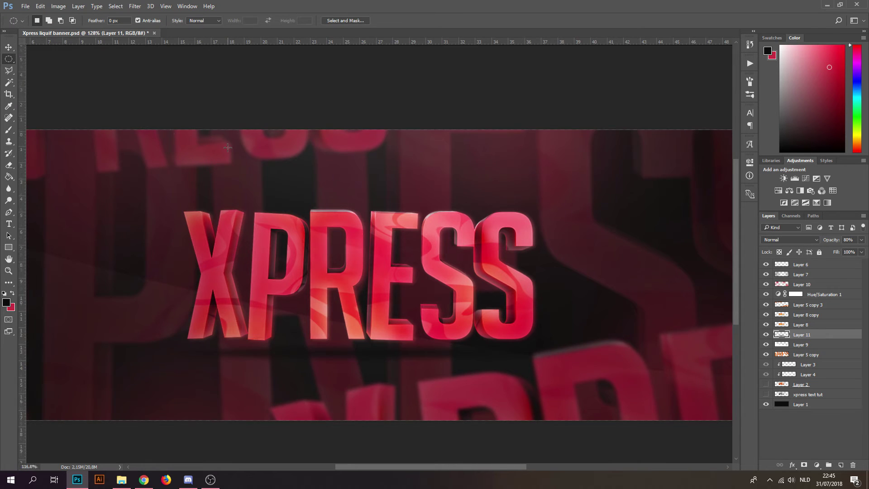
pyautogui.keyDown('alt'); pyautogui.scroll(-6, 231, 152); pyautogui.keyUp('alt')
pyautogui.keyDown('alt'); pyautogui.scroll(2, 441, 210); pyautogui.keyUp('alt')
pyautogui.keyDown('alt'); pyautogui.scroll(2, 442, 210); pyautogui.keyUp('alt')
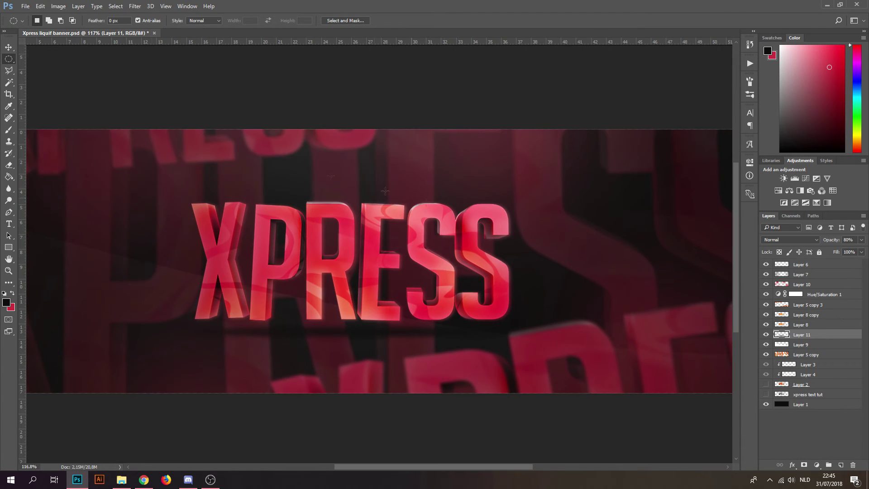
pyautogui.press('v')
pyautogui.hotkey('ctrl', 't')
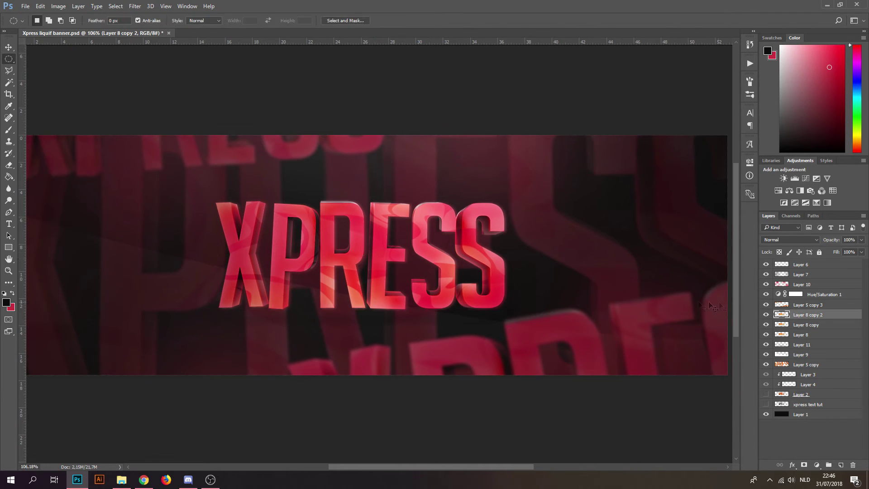
pyautogui.hotkey('ctrl', 't')
pyautogui.rightClick(440, 257)
pyautogui.click(490, 390)
pyautogui.moveTo(433, 252); pyautogui.dragTo(432, 371)
# Flip the duplicated text back to an upright, readable orientation and nudge it closer beneath the original letters
pyautogui.rightClick(432, 372)
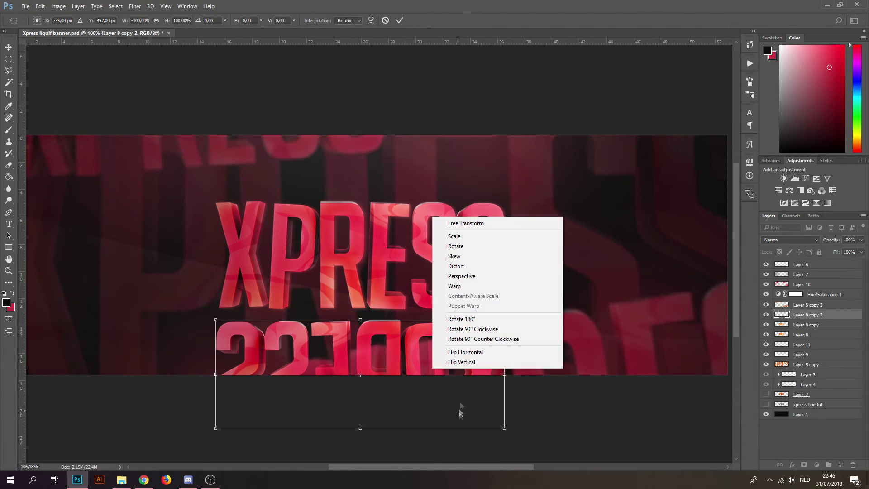
pyautogui.click(460, 363)
pyautogui.rightClick(460, 365)
pyautogui.click(485, 355)
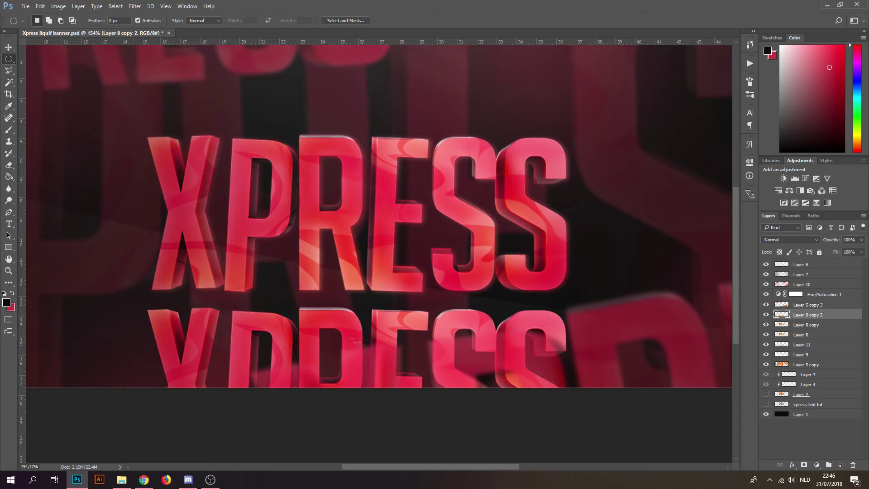
pyautogui.click(8, 47)
pyautogui.moveTo(379, 338)
pyautogui.mouseDown()
pyautogui.moveTo(380, 321)
pyautogui.moveTo(379, 330)
pyautogui.mouseUp()
# Set Layer 8 copy 2 to Normal blend mode at 10% opacity
pyautogui.click(782, 240)
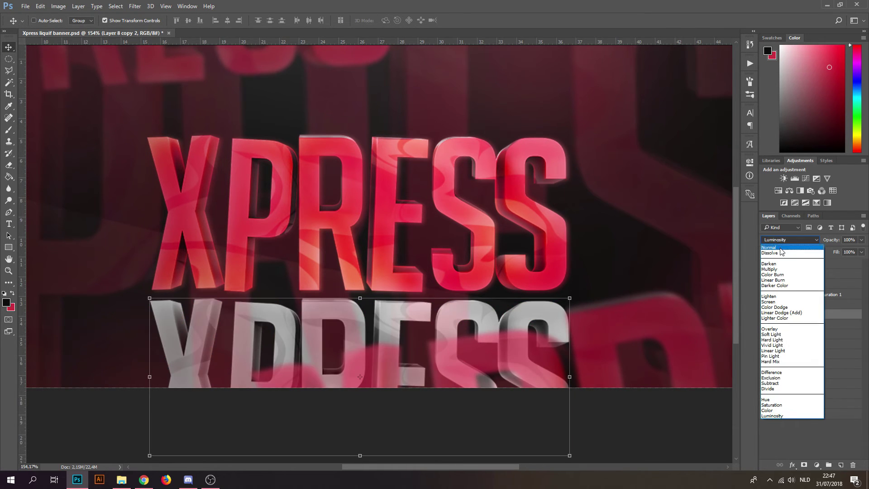
pyautogui.click(782, 247)
pyautogui.click(853, 239)
pyautogui.write('10')
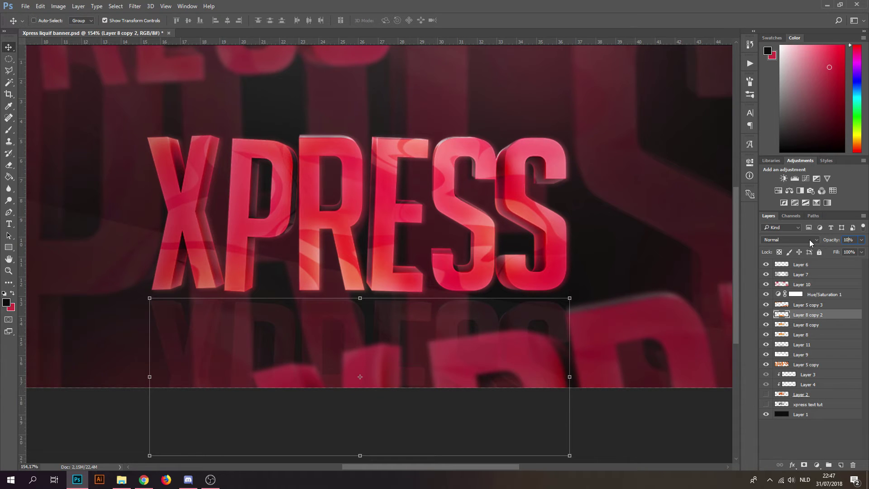
# Apply a Gaussian Blur of 4.0 pixels radius to the faint text copy below the letters
pyautogui.click(141, 6)
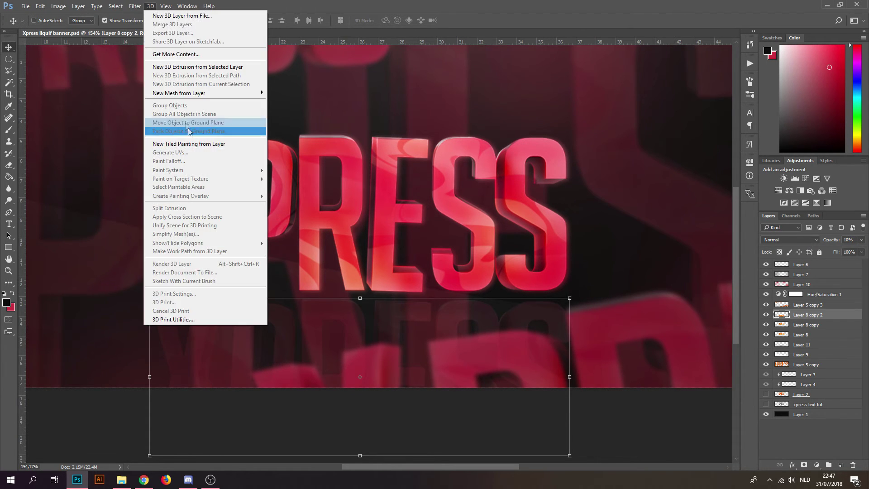
pyautogui.moveTo(172, 107)
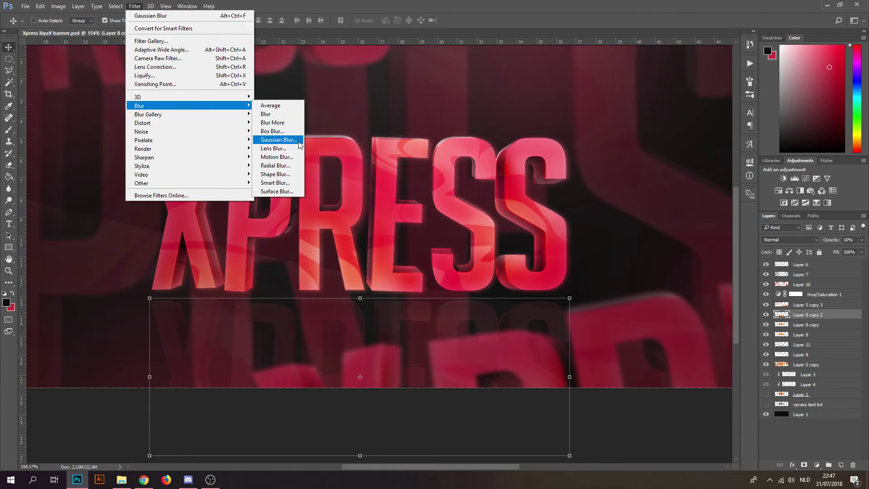
pyautogui.click(278, 139)
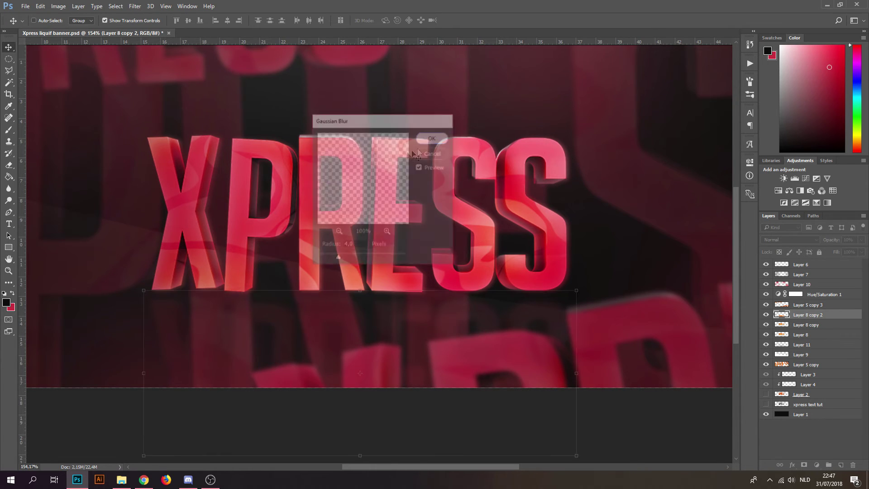
pyautogui.click(433, 137)
# Compare the banner with Layer 8, Layer 5 copy 3 and Layer 5 copy each hidden and shown
pyautogui.hotkey('ctrl', '0')
pyautogui.press('v')
pyautogui.click(8, 60)
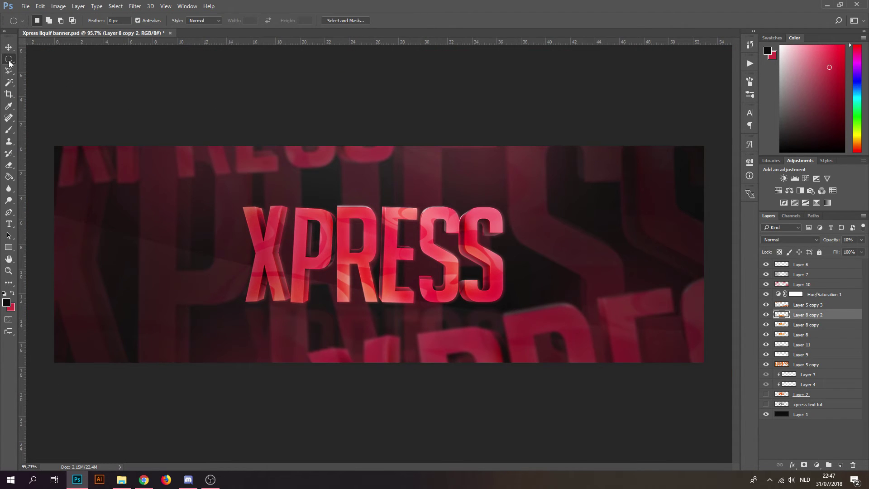
pyautogui.keyDown('alt'); pyautogui.scroll(1, 292, 252); pyautogui.keyUp('alt')
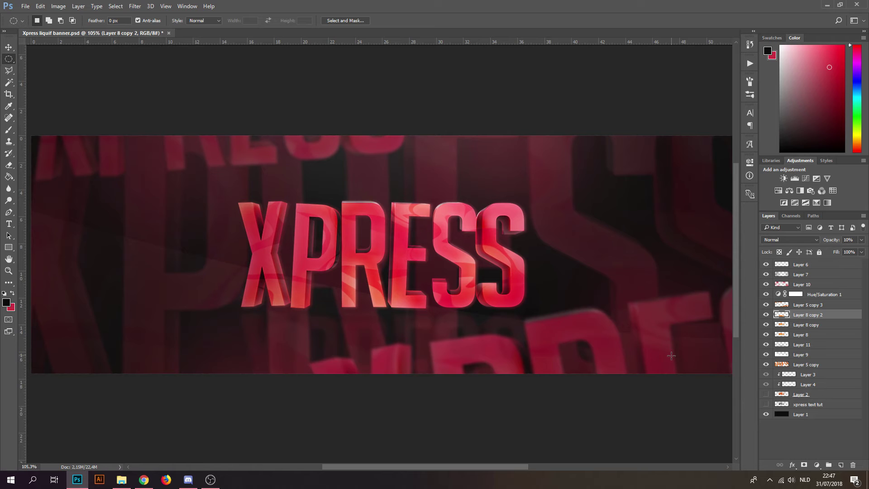
pyautogui.click(779, 334)
pyautogui.click(767, 335)
pyautogui.click(766, 335)
pyautogui.click(767, 335)
pyautogui.click(767, 336)
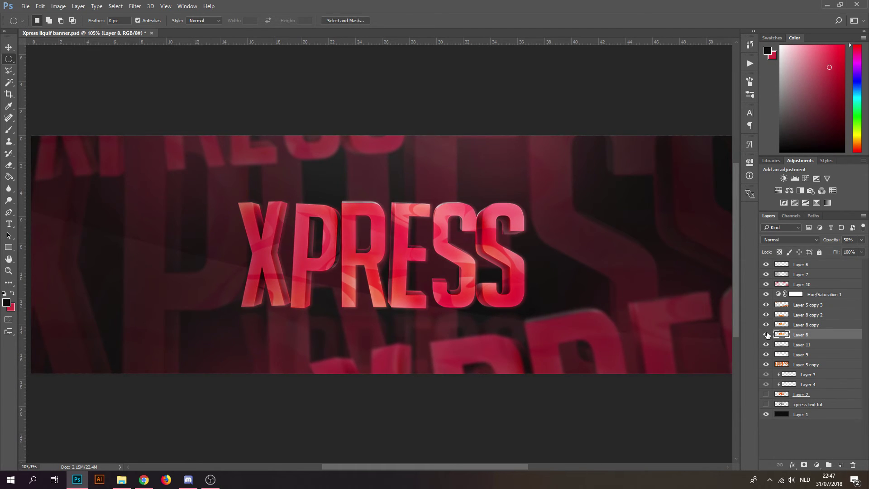
pyautogui.click(782, 345)
pyautogui.click(767, 305)
pyautogui.click(766, 305)
pyautogui.click(782, 355)
pyautogui.click(766, 364)
pyautogui.click(767, 365)
pyautogui.click(767, 366)
pyautogui.keyDown('alt'); pyautogui.scroll(-3, 533, 303); pyautogui.keyUp('alt')
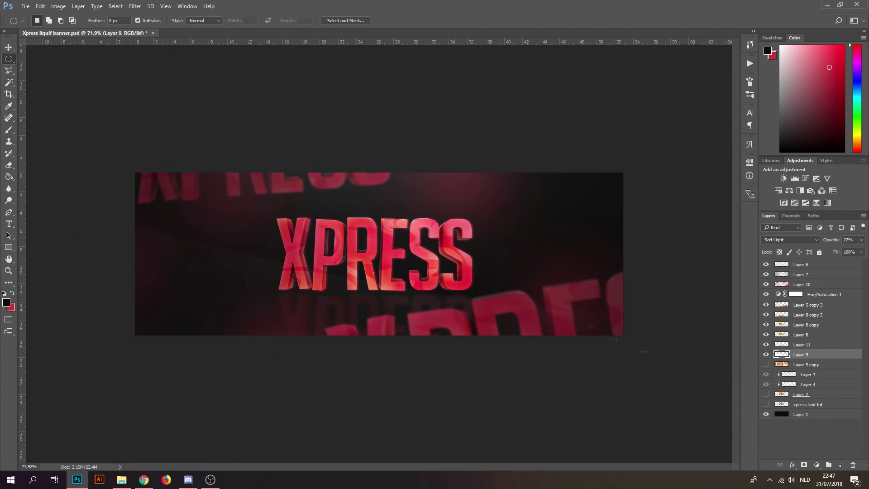
pyautogui.click(766, 365)
# Apply a Gaussian Blur to the large background text on Layer 5 copy and lower its opacity to 5%
pyautogui.click(806, 365)
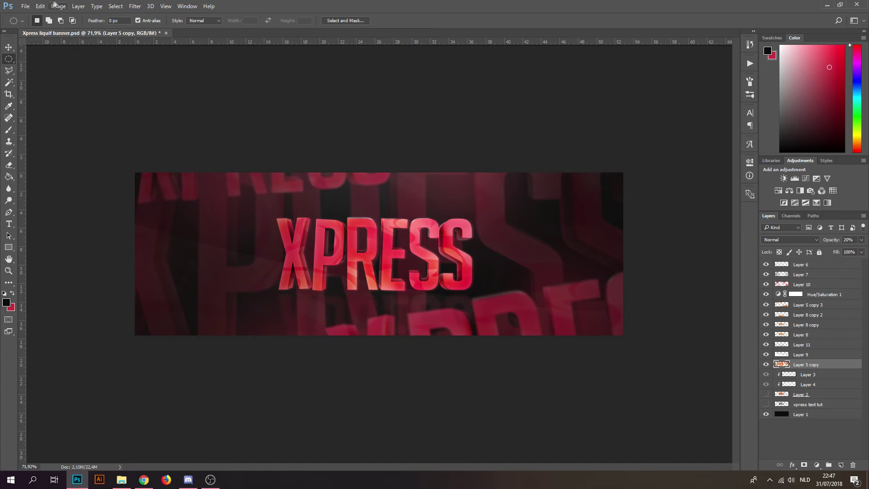
pyautogui.click(135, 6)
pyautogui.moveTo(193, 107)
pyautogui.click(277, 141)
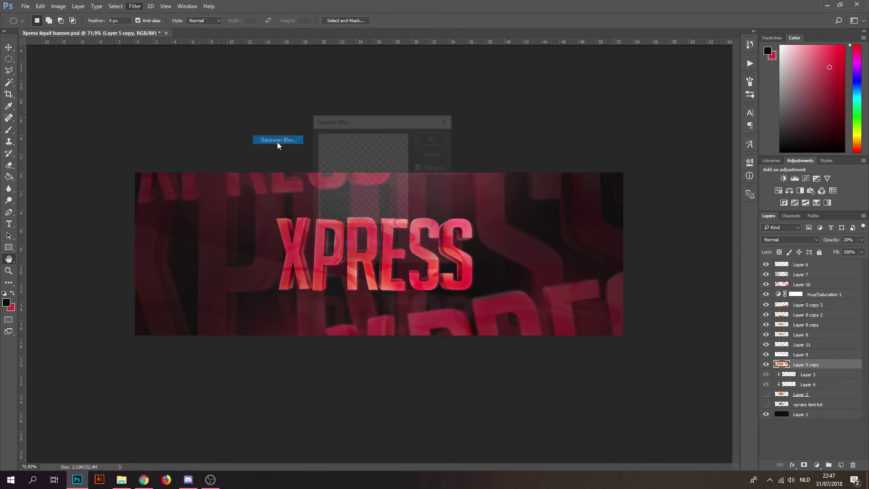
pyautogui.click(341, 257)
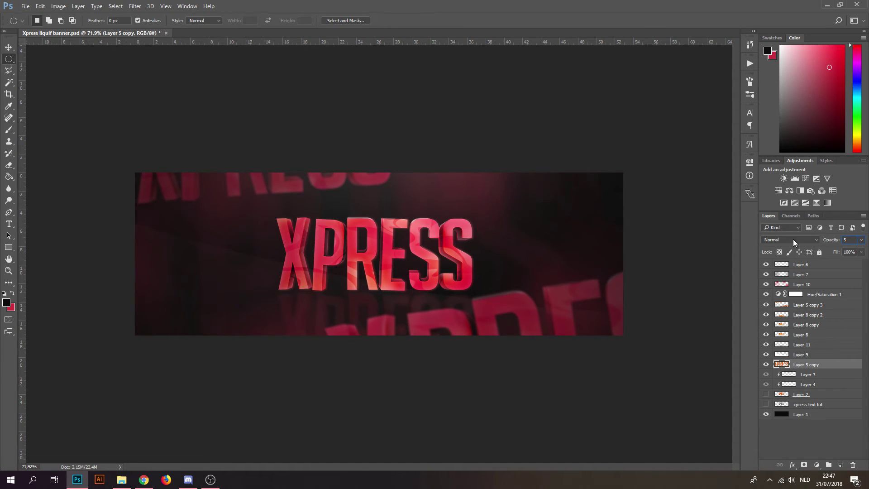
pyautogui.press('Return')
# Check what Layer 8 copy, Layer 5 copy 3 and Layer 8 copy 2 contribute by hiding and showing each
pyautogui.keyDown('alt'); pyautogui.scroll(3, 378, 291); pyautogui.keyUp('alt')
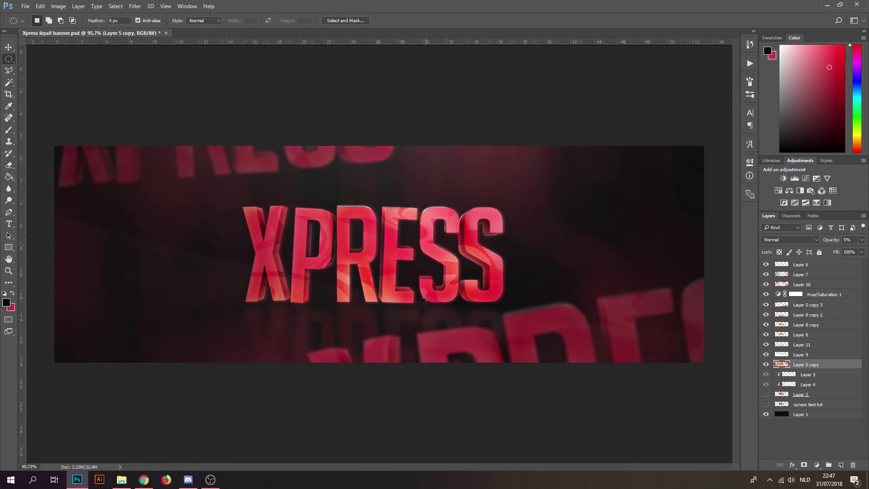
pyautogui.keyDown('alt'); pyautogui.scroll(-2, 290, 311); pyautogui.keyUp('alt')
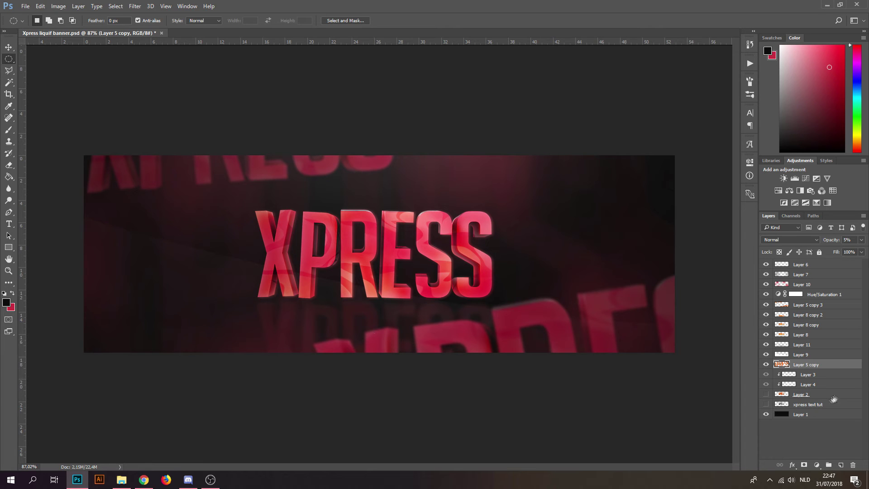
pyautogui.click(767, 325)
pyautogui.click(766, 324)
pyautogui.click(766, 305)
pyautogui.click(766, 305)
pyautogui.click(766, 315)
pyautogui.click(766, 315)
# Flip Layer 8 copy 2 vertically so it mirrors the XPRESS text as a floor reflection
pyautogui.click(794, 316)
pyautogui.hotkey('ctrl', 't')
pyautogui.rightClick(451, 172)
pyautogui.click(475, 275)
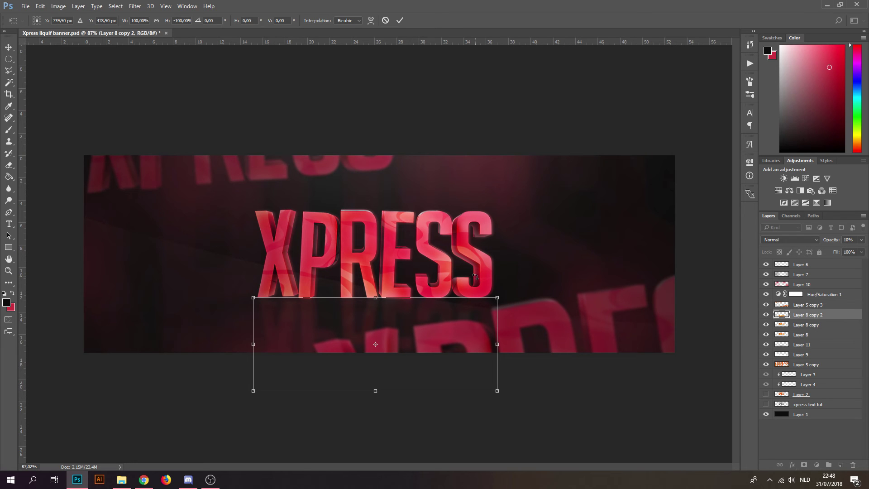
pyautogui.press('m')
pyautogui.press('Return')
pyautogui.keyDown('alt'); pyautogui.scroll(3, 363, 329); pyautogui.keyUp('alt')
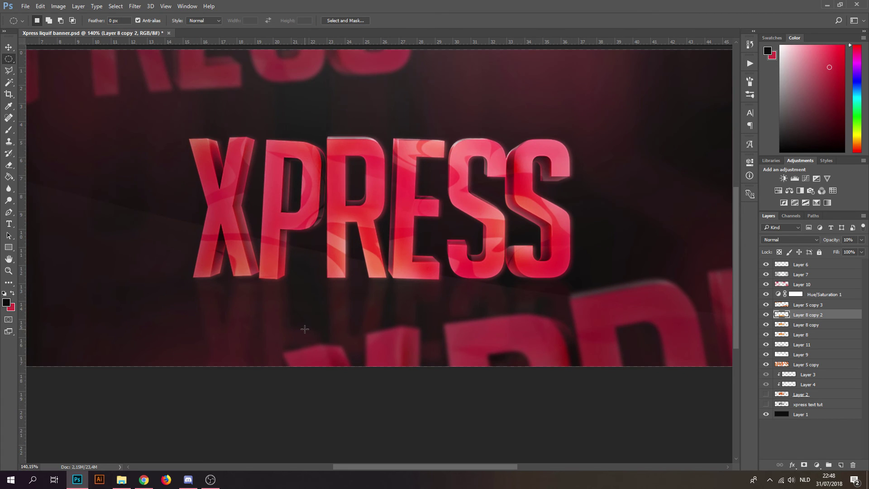
pyautogui.click(8, 47)
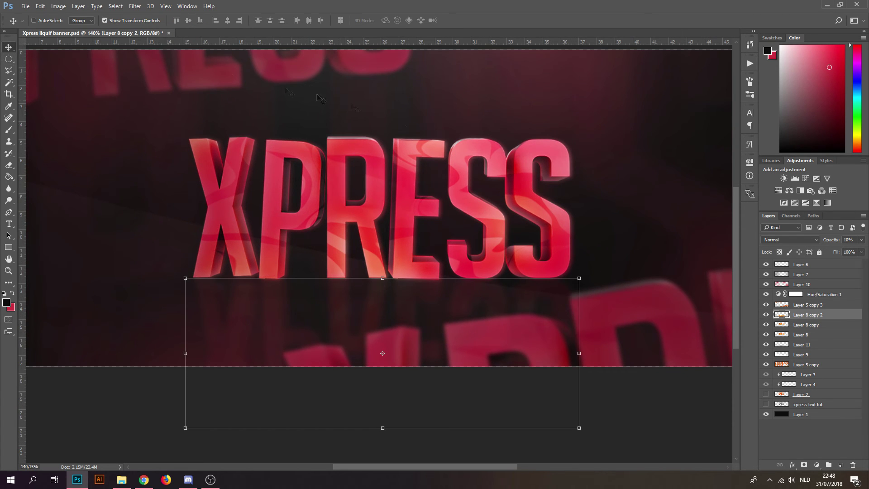
pyautogui.click(9, 59)
pyautogui.keyDown('alt'); pyautogui.scroll(-4, 449, 208); pyautogui.keyUp('alt')
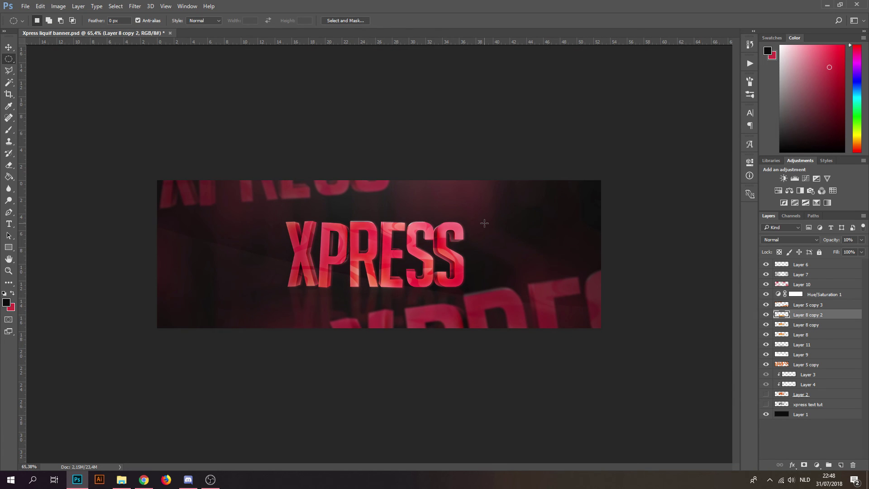